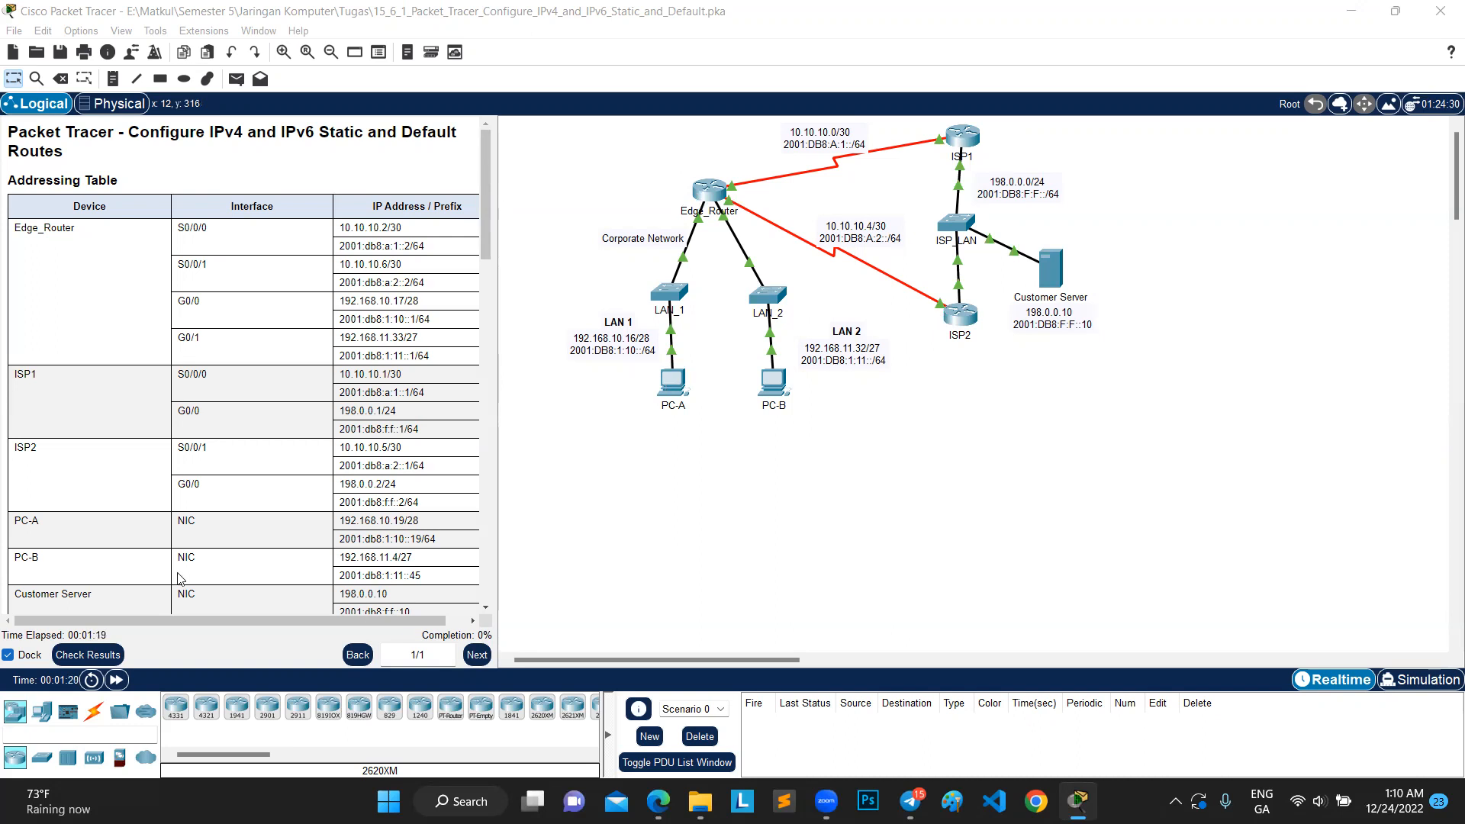
Undock the activity instructions and arrange them side by side with the network topology window.
{"action": "left_click", "coordinate": [8, 655]}
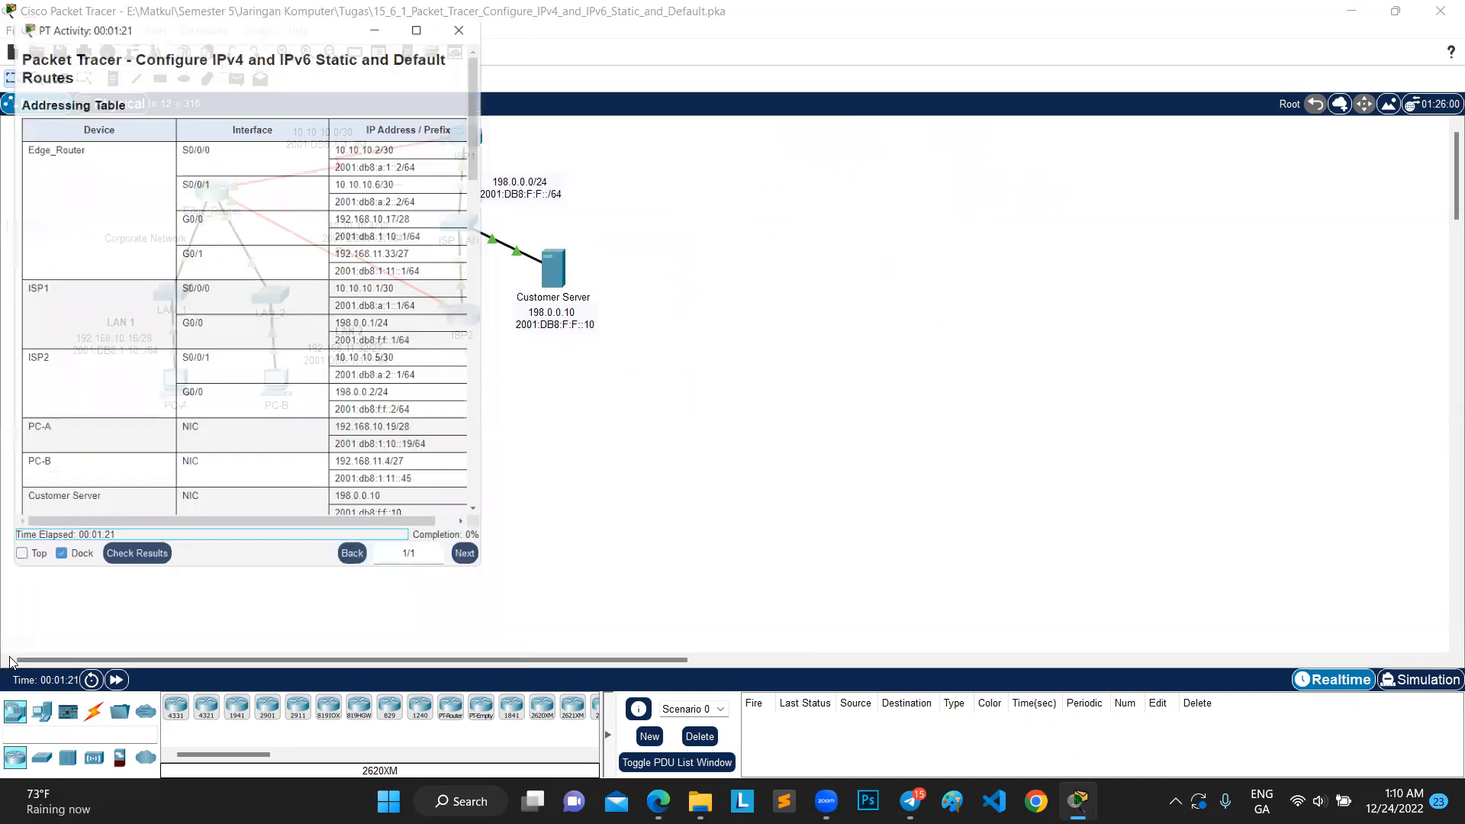
{"action": "key", "text": "super+Right"}
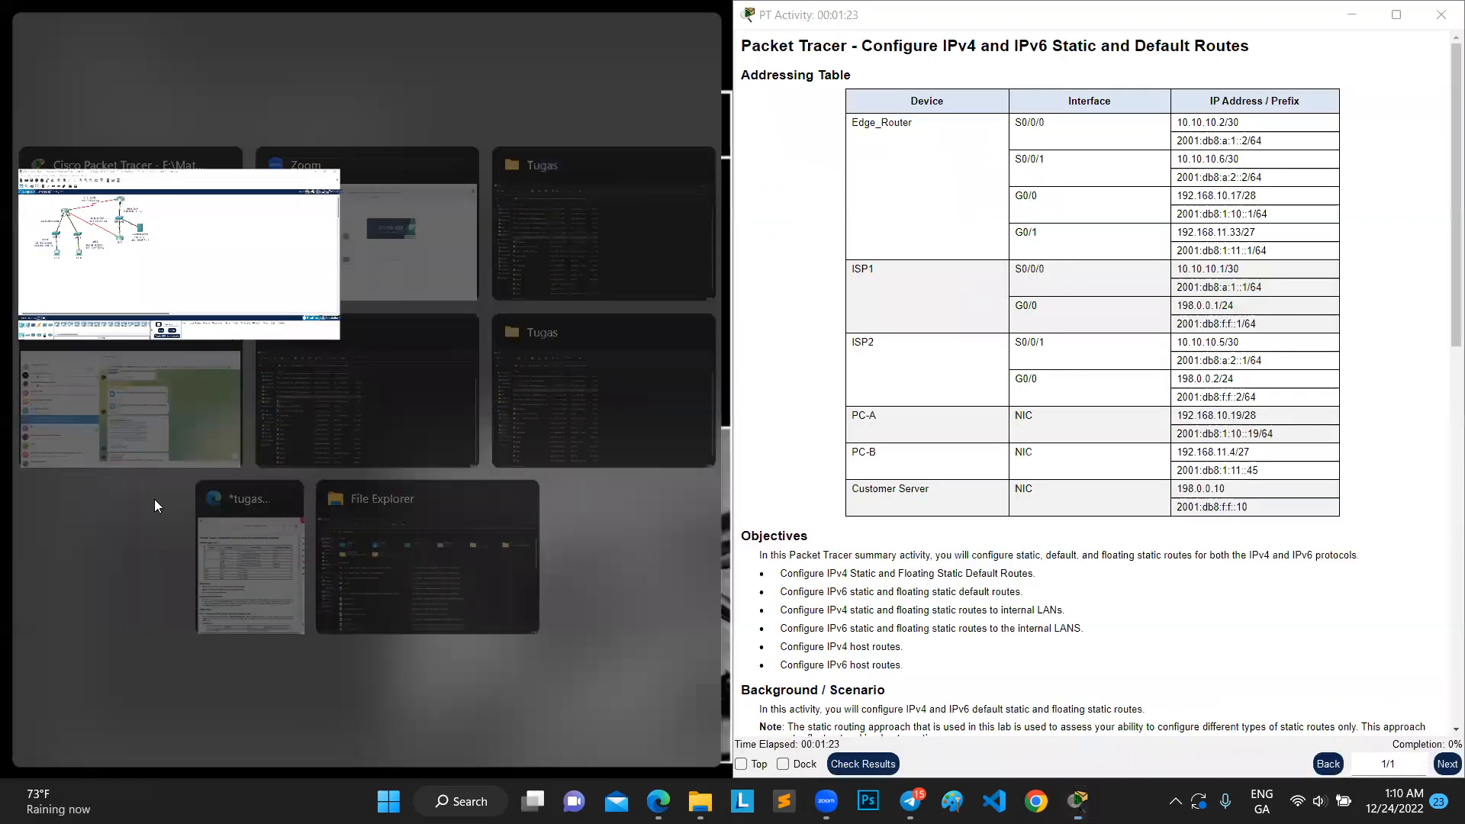
{"action": "left_click", "coordinate": [175, 263]}
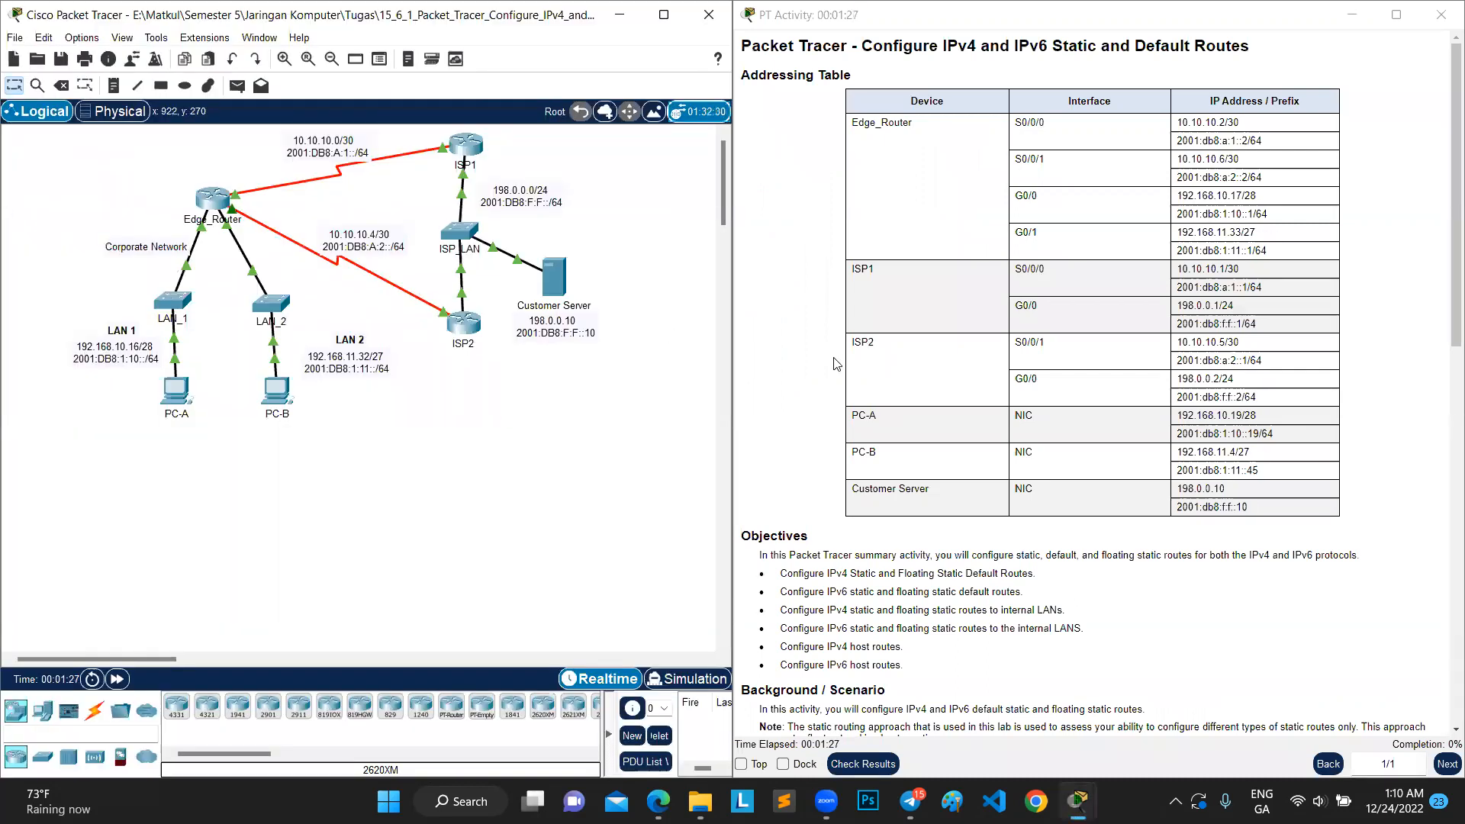
Review the default route instructions, open the Edge_Router command line and enter global configuration mode.
{"action": "scroll", "coordinate": [924, 488], "scroll_direction": "down", "scroll_amount": 3}
{"action": "scroll", "coordinate": [924, 488], "scroll_direction": "up", "scroll_amount": 3}
{"action": "scroll", "coordinate": [1030, 358], "scroll_direction": "down", "scroll_amount": 5}
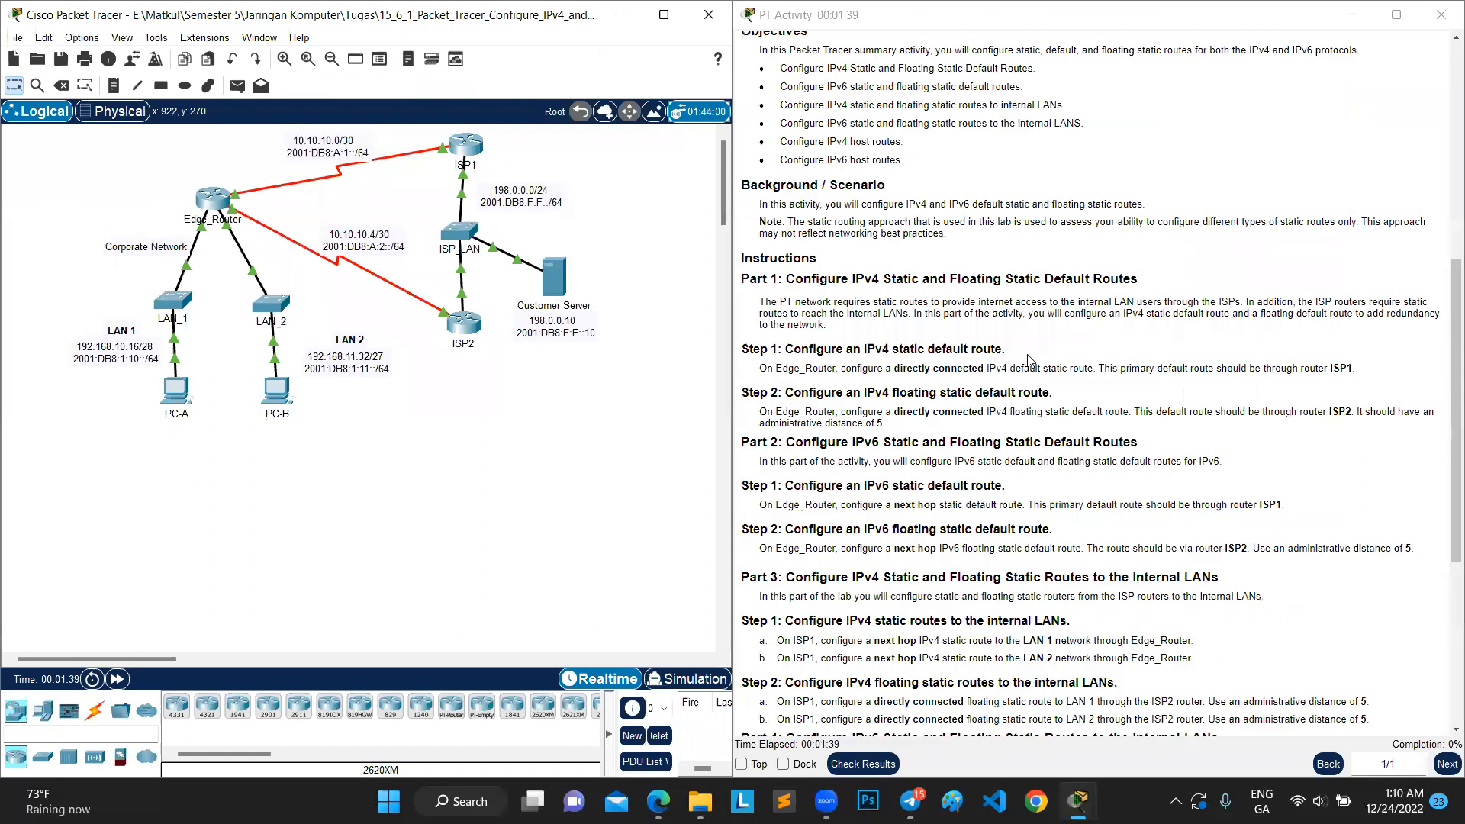
{"action": "scroll", "coordinate": [798, 260], "scroll_direction": "up", "scroll_amount": 2}
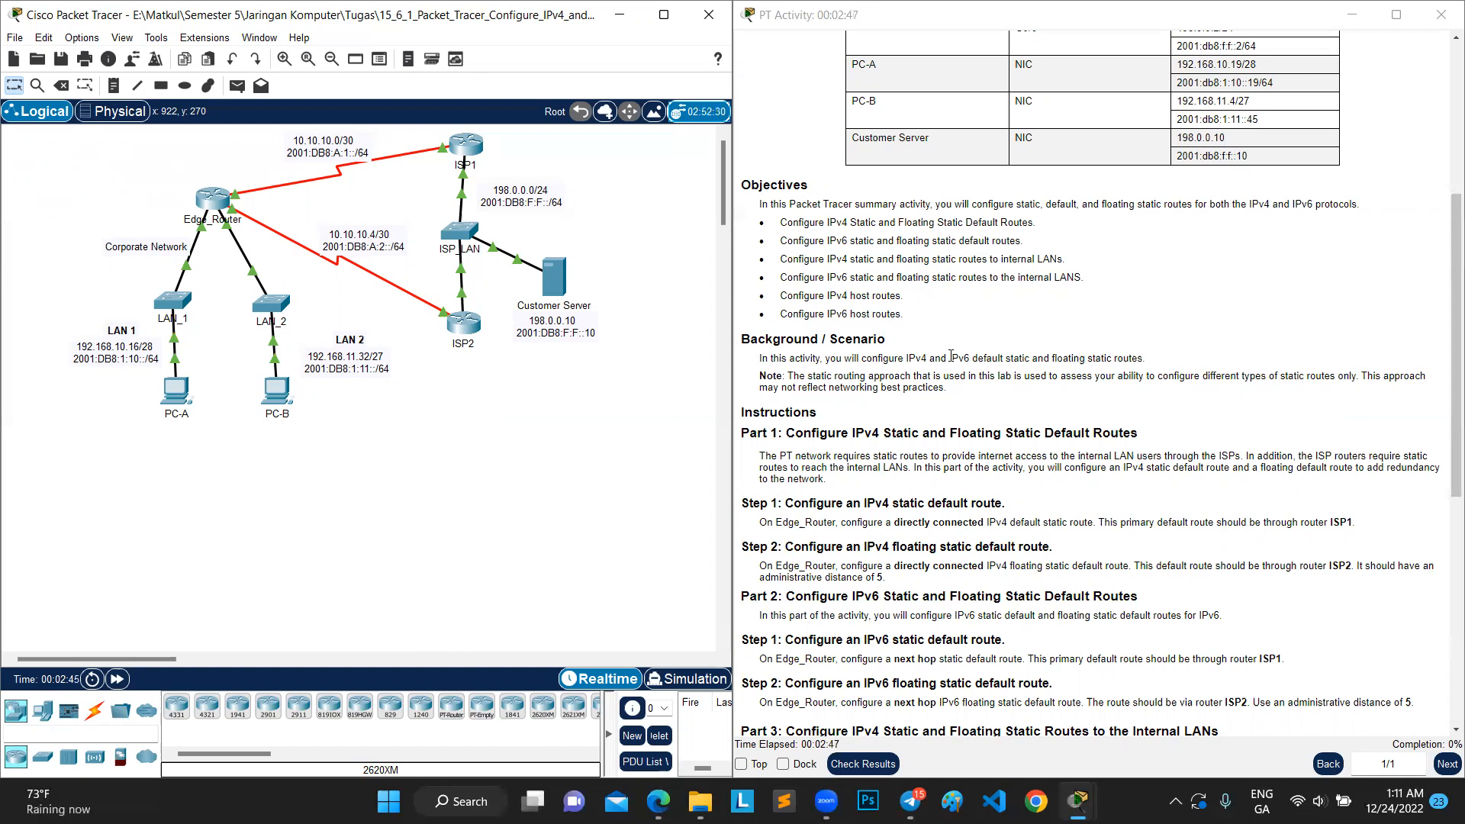
{"action": "scroll", "coordinate": [951, 356], "scroll_direction": "down", "scroll_amount": 5}
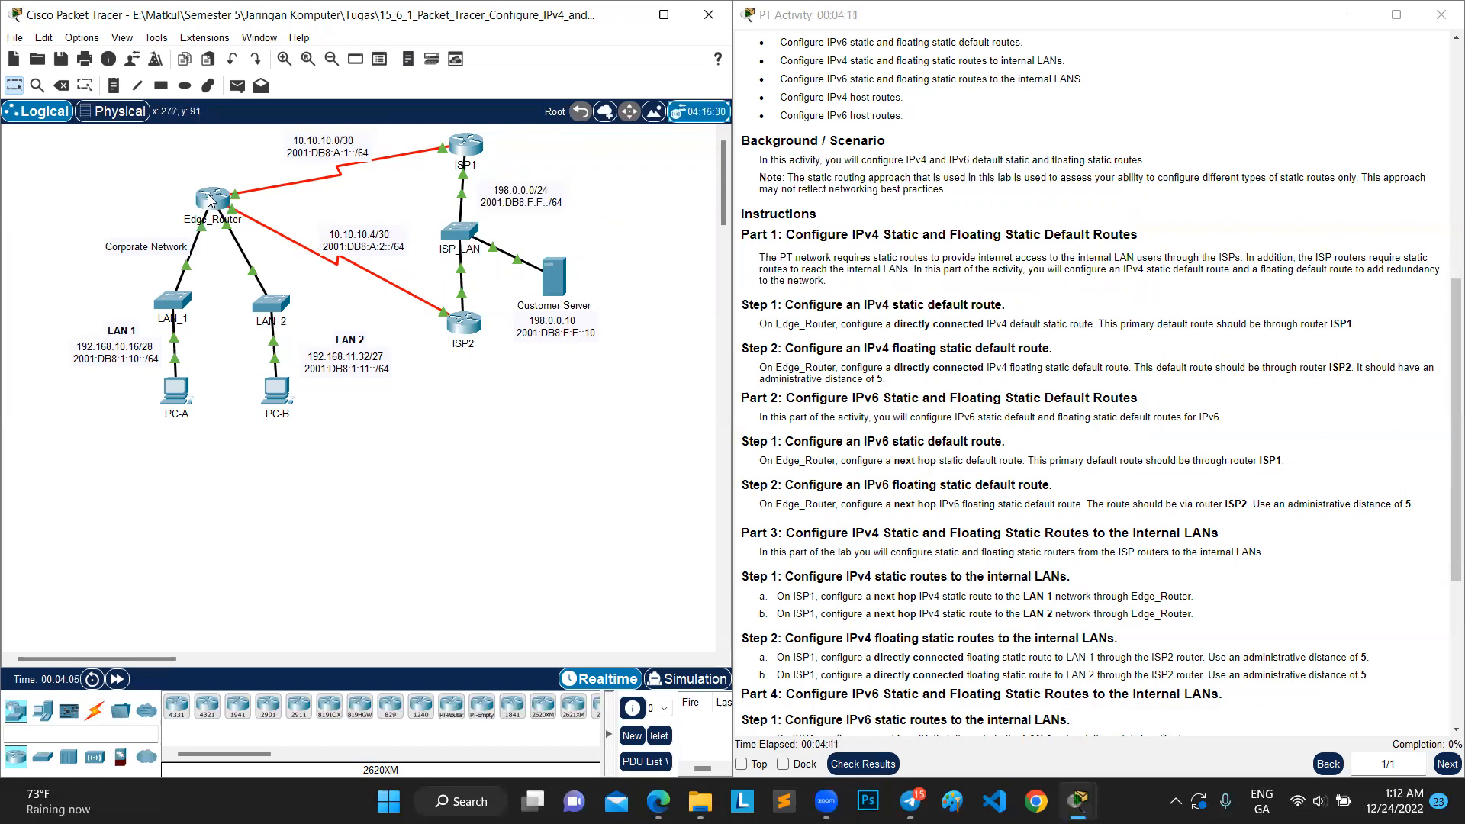
{"action": "mouse_move", "coordinate": [210, 201]}
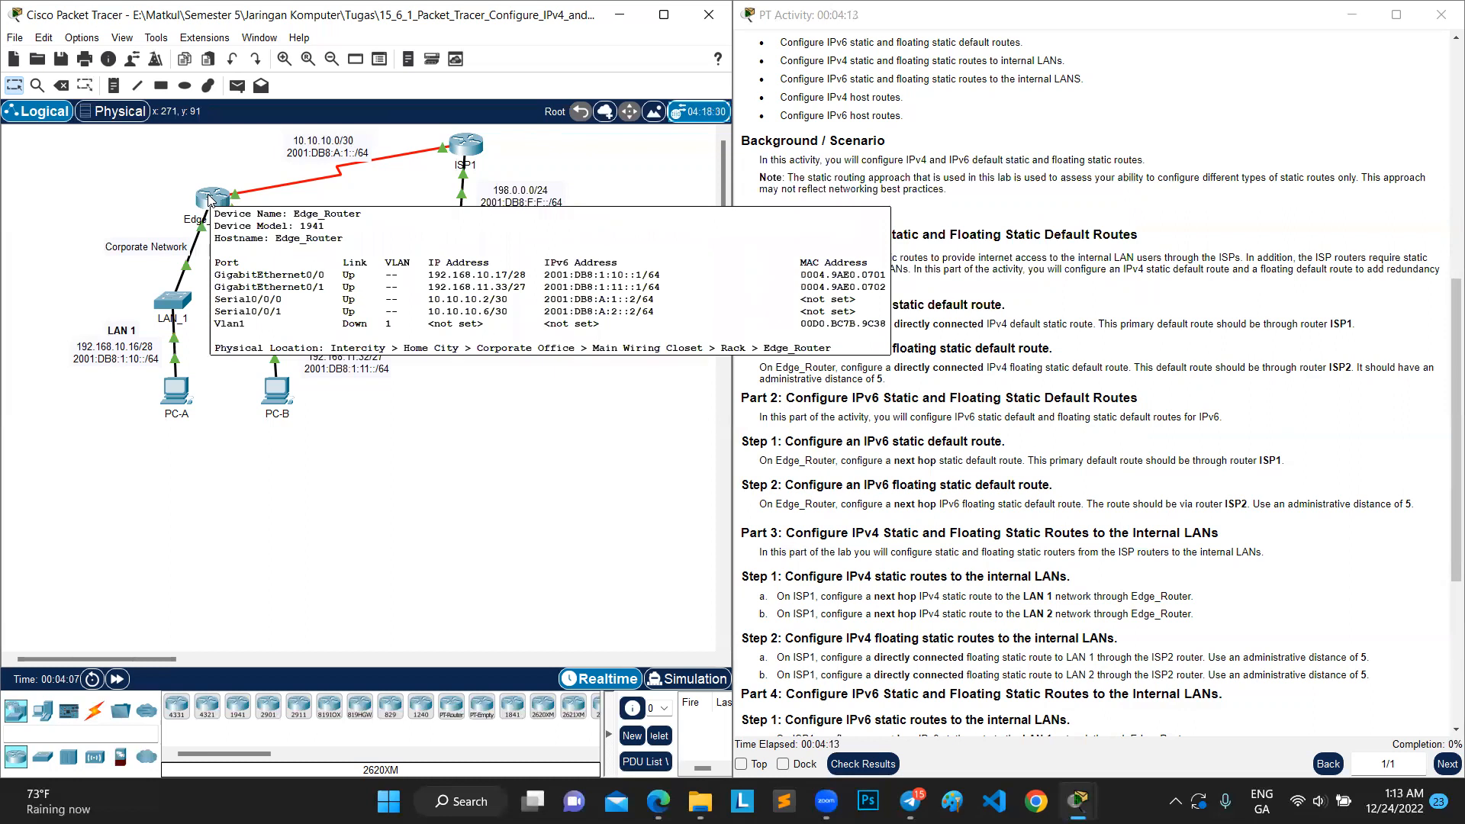
{"action": "left_click", "coordinate": [211, 199]}
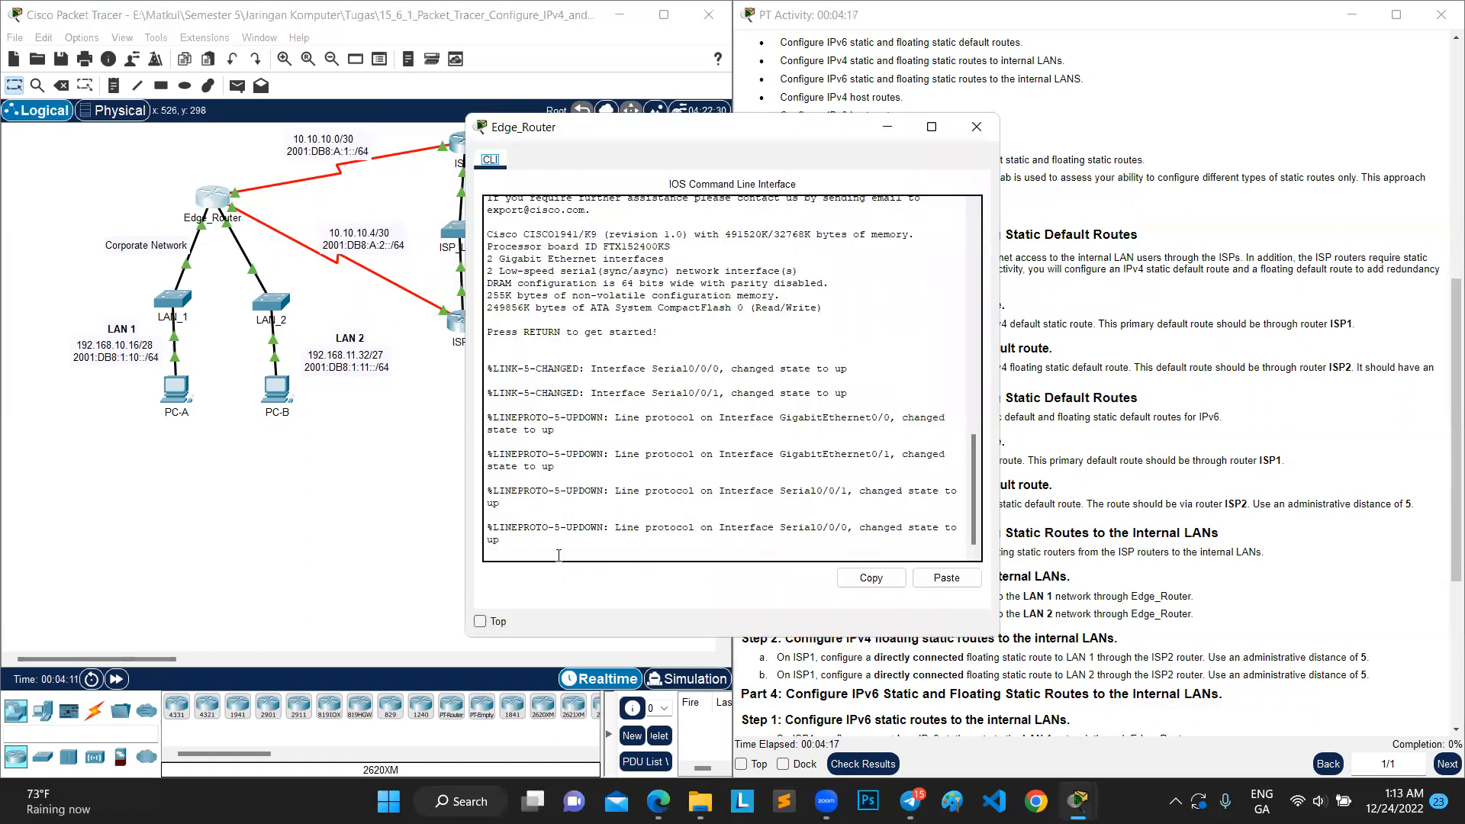
{"action": "key", "text": "Return"}
{"action": "type", "text": "e_Router>e"}
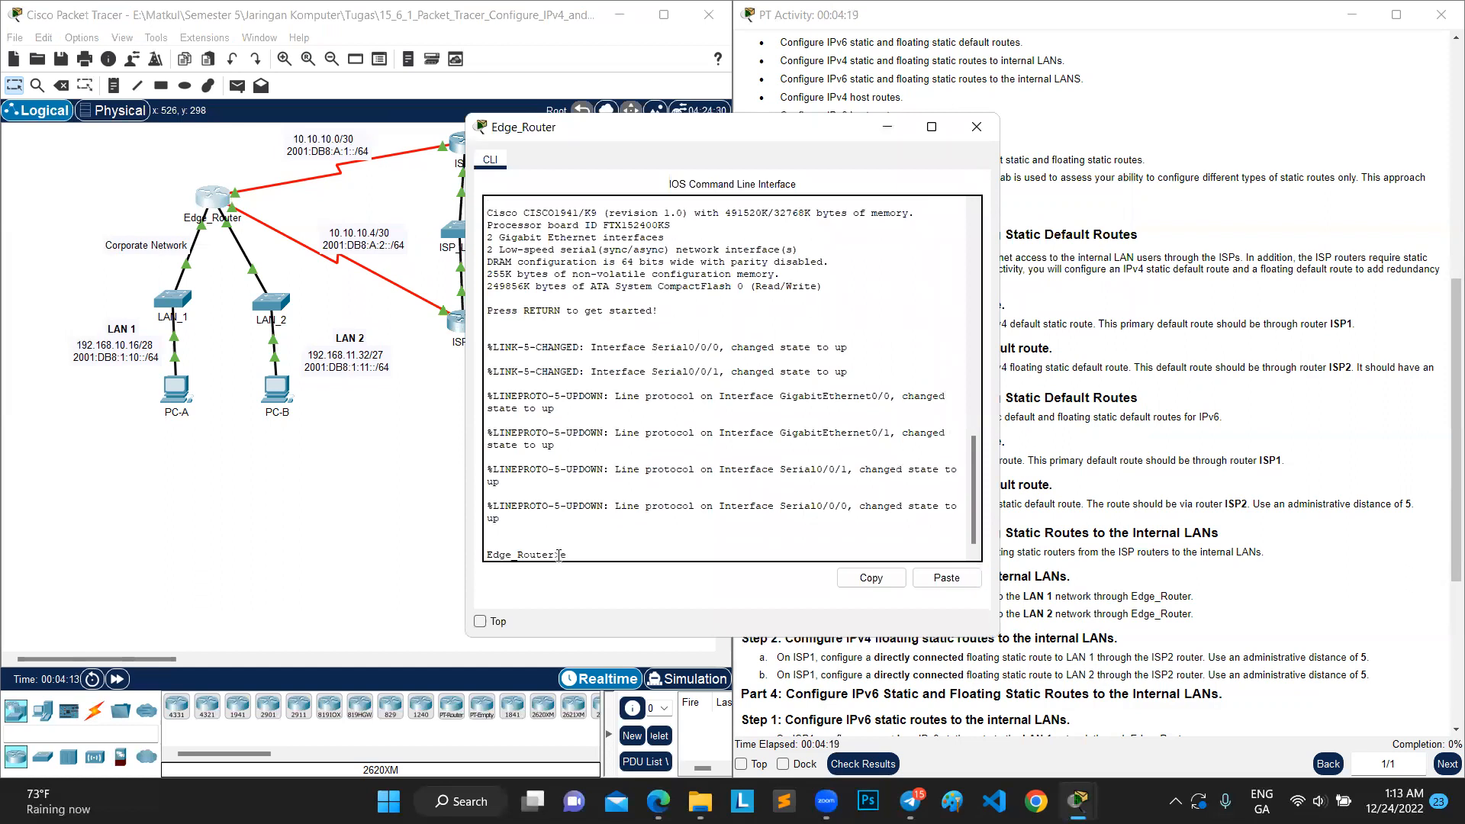
{"action": "type", "text": "na"}
{"action": "key", "text": "Return"}
{"action": "type", "text": "conf t"}
{"action": "key", "text": "Return"}
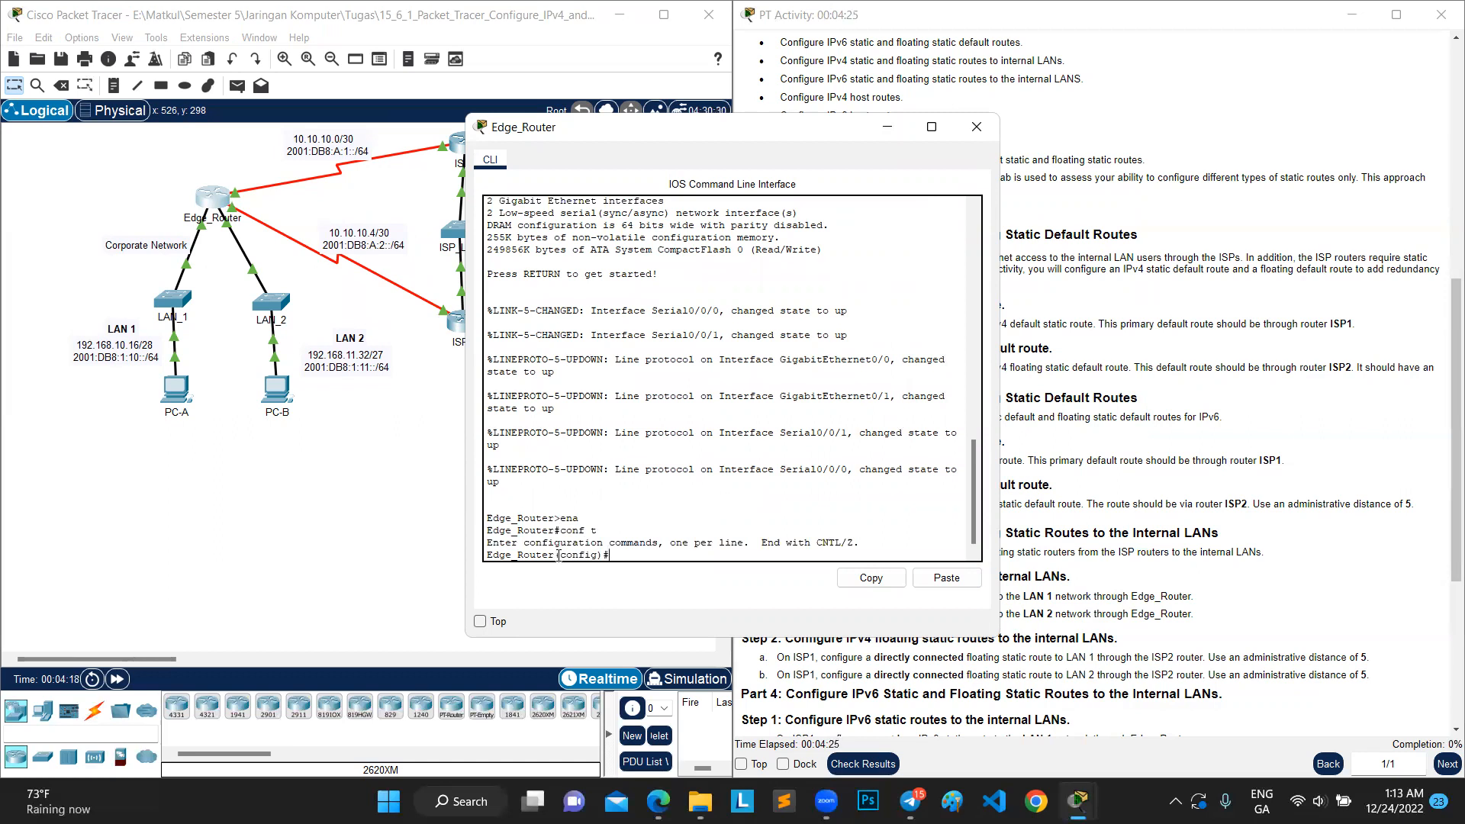
Configure the primary IPv4 default route on Edge_Router through ISP1 with ip route 0.0.0.0 0.0.0.0 10.10.10.1.
{"action": "type", "text": "ip"}
{"action": "left_click_drag", "start_coordinate": [689, 128], "coordinate": [325, 126]}
{"action": "scroll", "coordinate": [1068, 382], "scroll_direction": "up", "scroll_amount": 7}
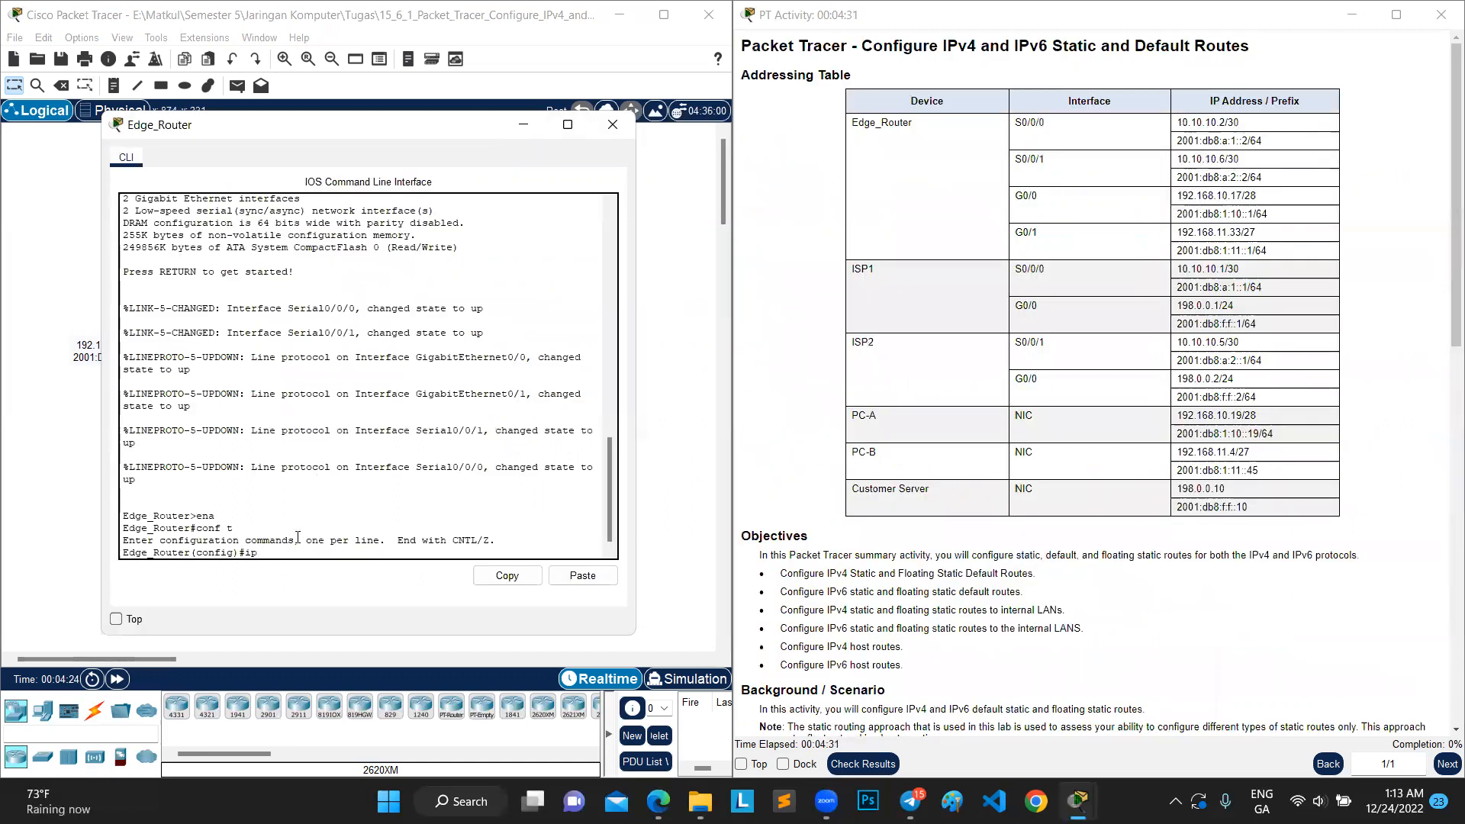
{"action": "type", "text": "oute 0.0.0.0 0.0.0.0"}
{"action": "type", "text": "10.10.10.1"}
{"action": "left_click_drag", "start_coordinate": [436, 127], "coordinate": [458, 304]}
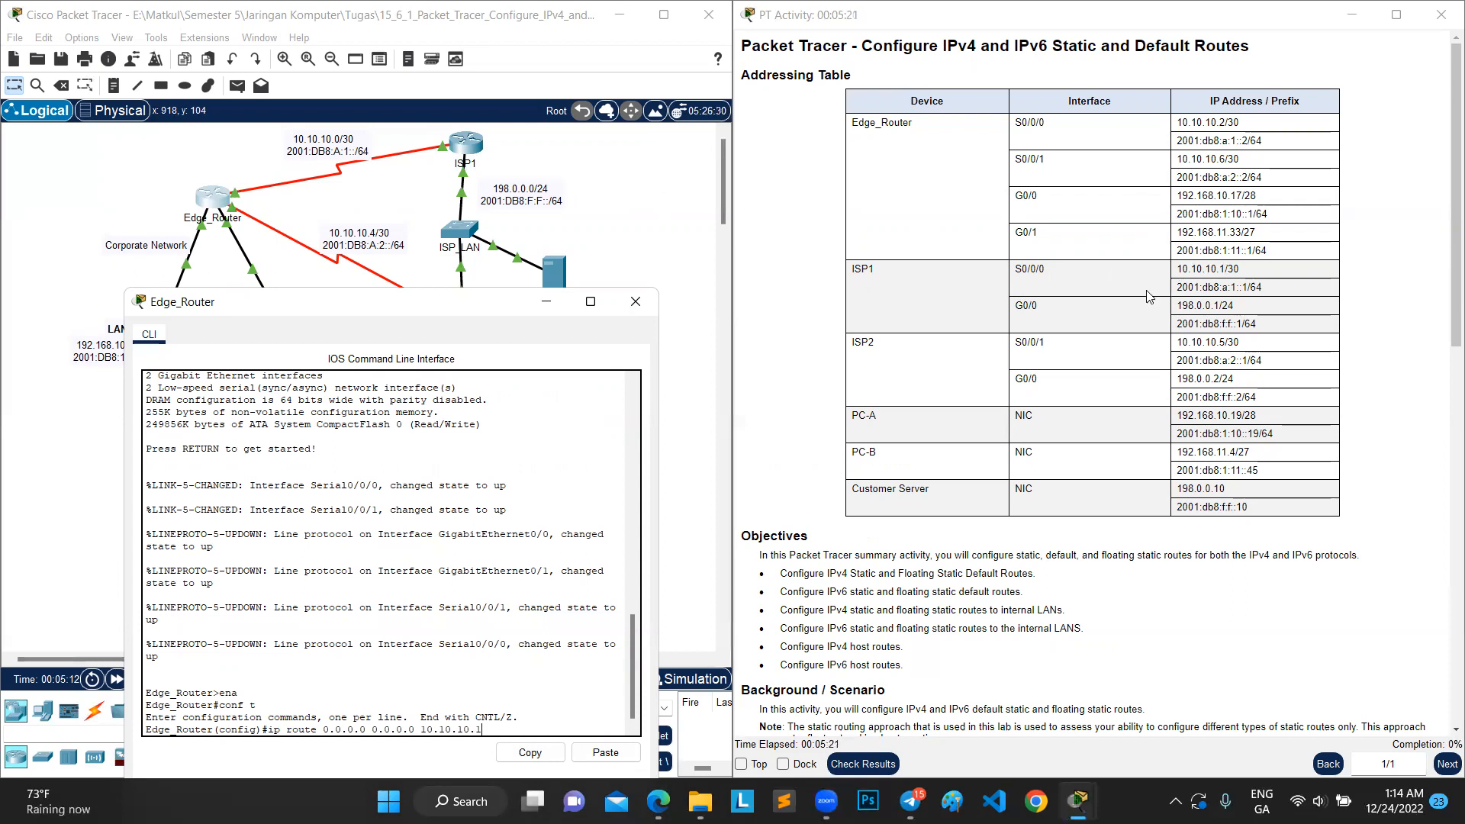
{"action": "left_click_drag", "start_coordinate": [428, 313], "coordinate": [437, 167]}
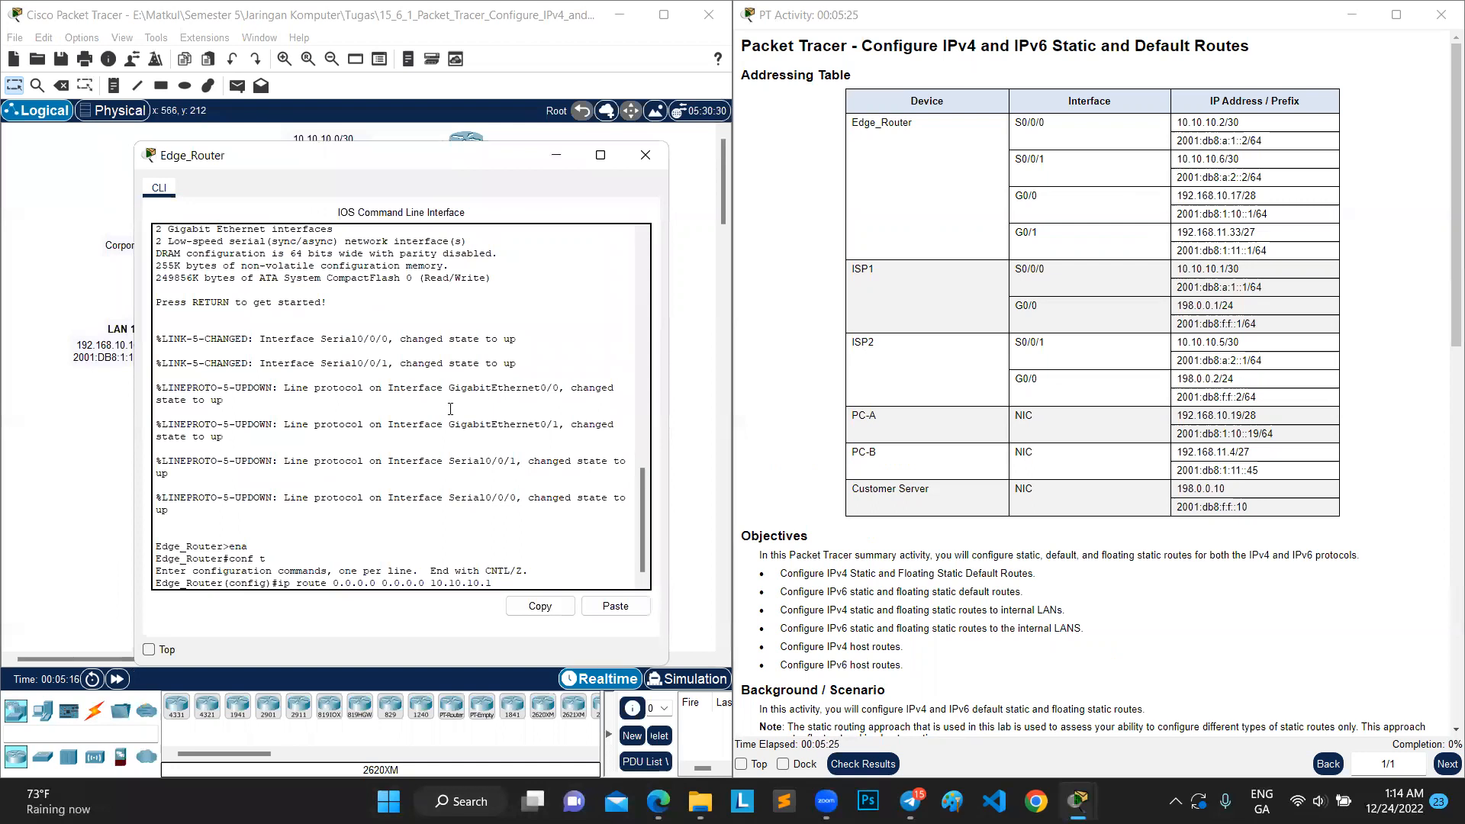
{"action": "key", "text": "Return"}
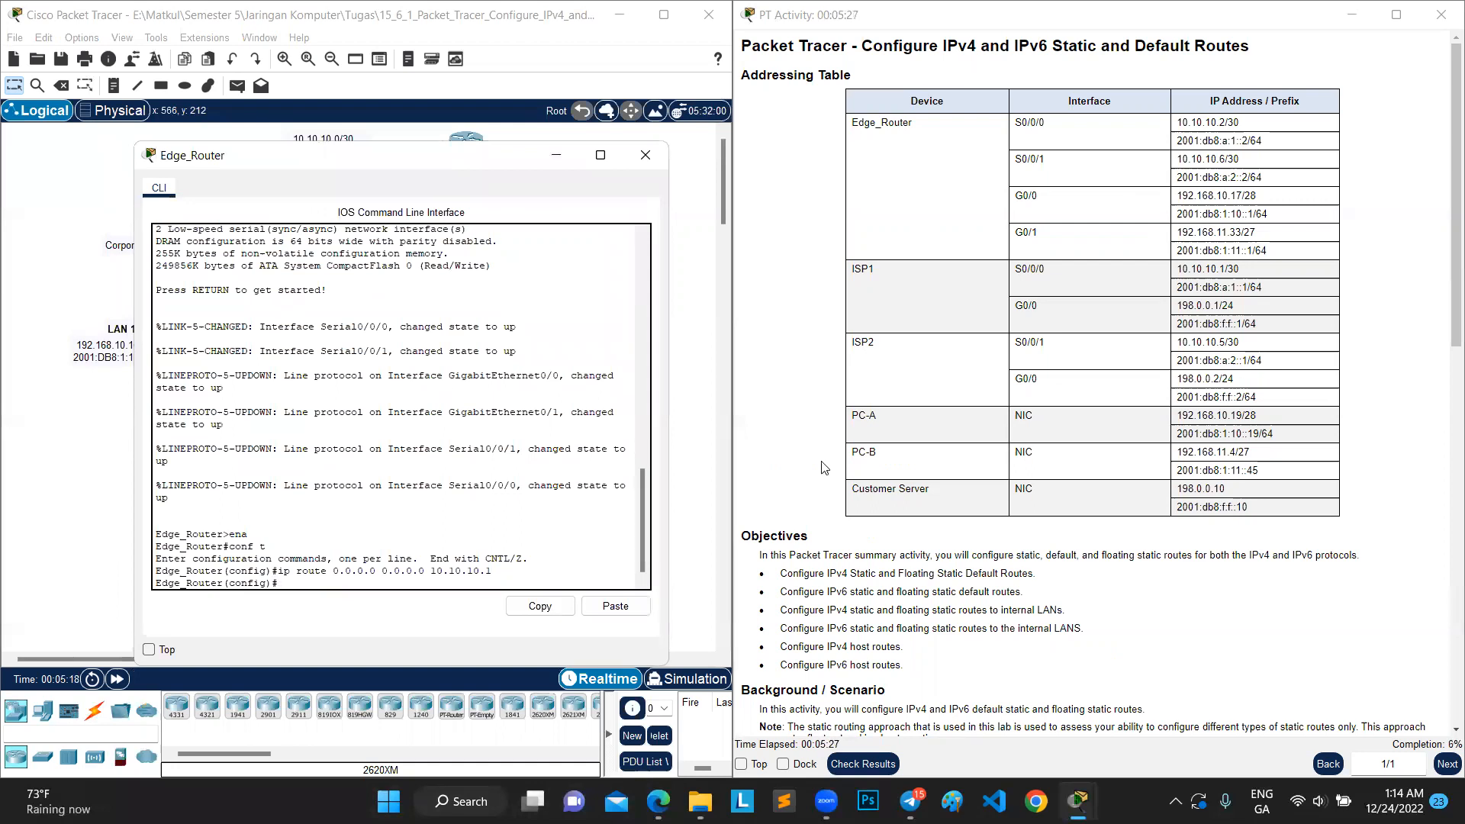
Add an IPv4 floating default route on Edge_Router through ISP2 at 10.10.10.5 with administrative distance 5.
{"action": "scroll", "coordinate": [1038, 566], "scroll_direction": "down", "scroll_amount": 5}
{"action": "scroll", "coordinate": [1038, 566], "scroll_direction": "down", "scroll_amount": 8}
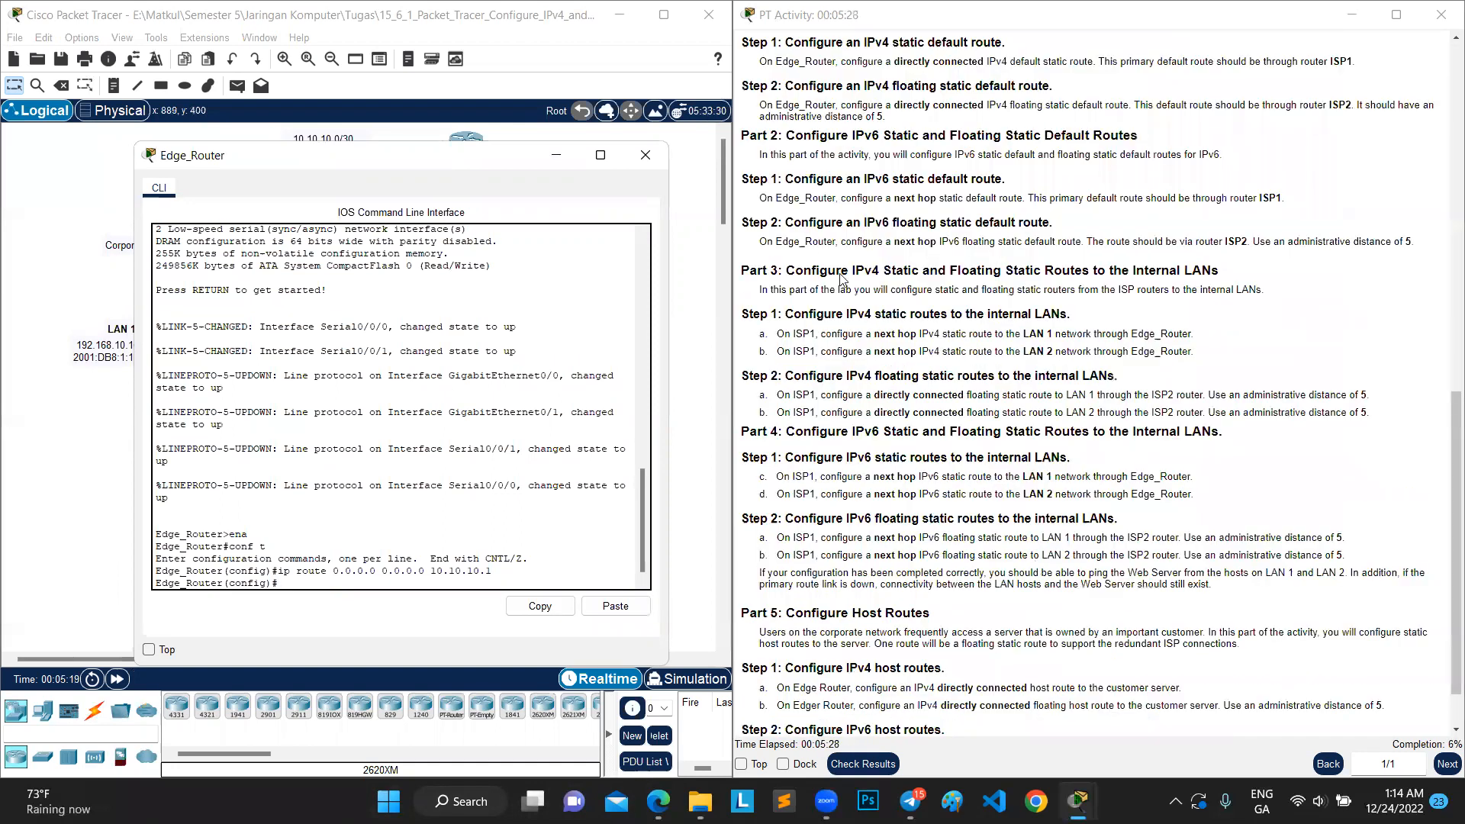
{"action": "scroll", "coordinate": [844, 280], "scroll_direction": "up", "scroll_amount": 4}
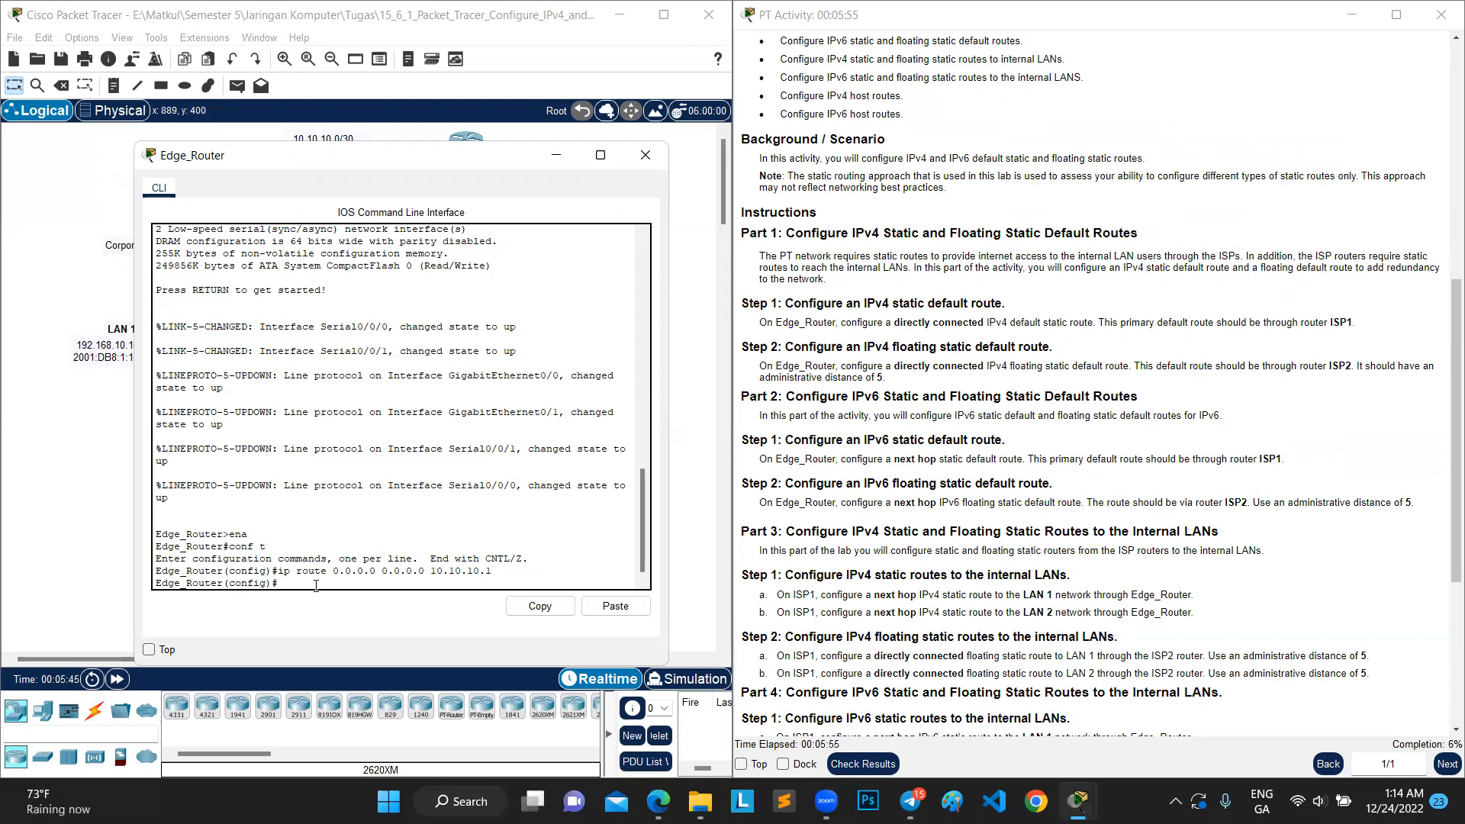
{"action": "key", "text": "Up"}
{"action": "key", "text": "BackSpace"}
{"action": "type", "text": "5 5"}
{"action": "scroll", "coordinate": [1049, 256], "scroll_direction": "up", "scroll_amount": 7}
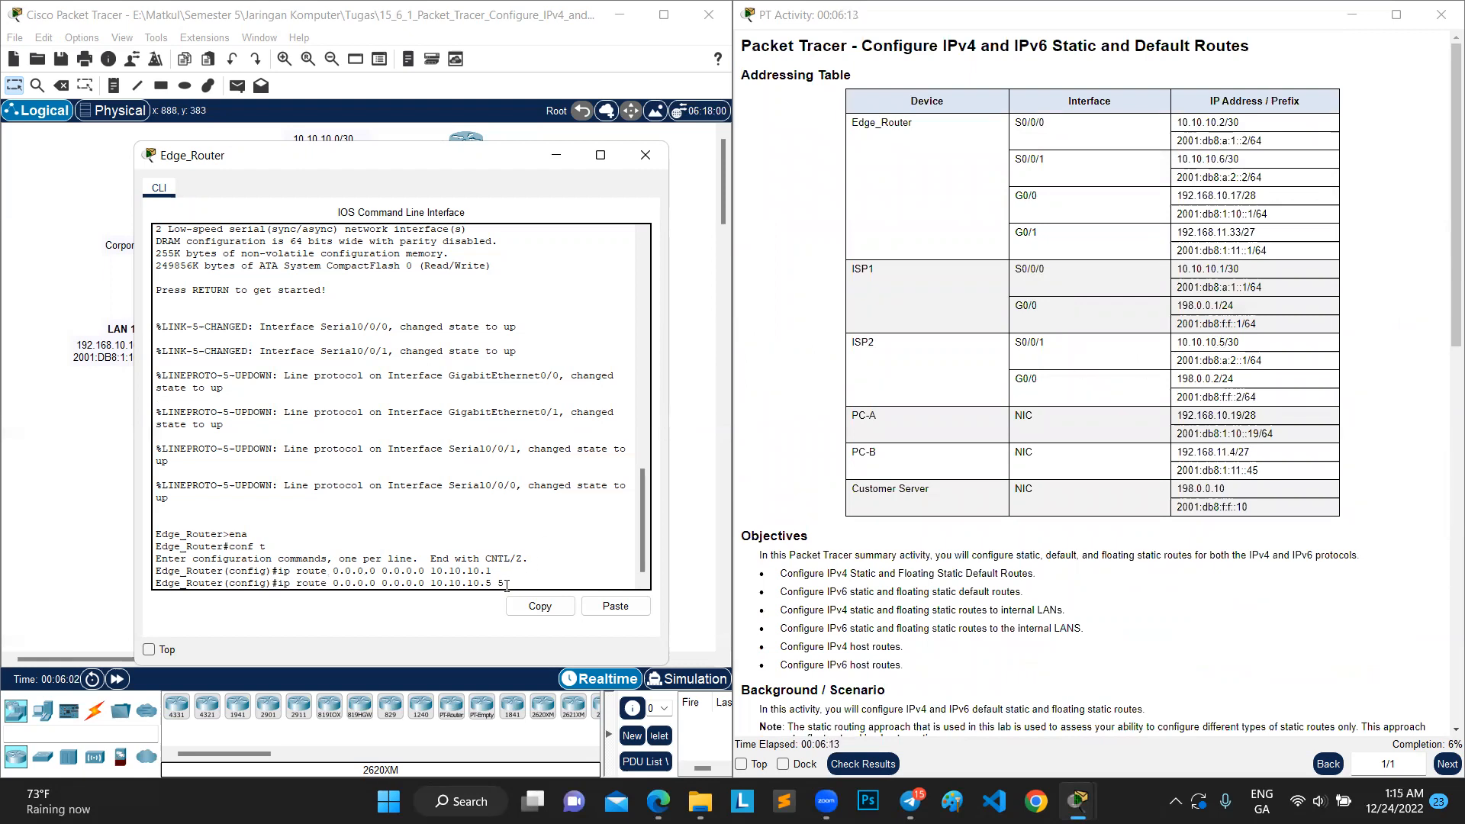
{"action": "key", "text": "Return"}
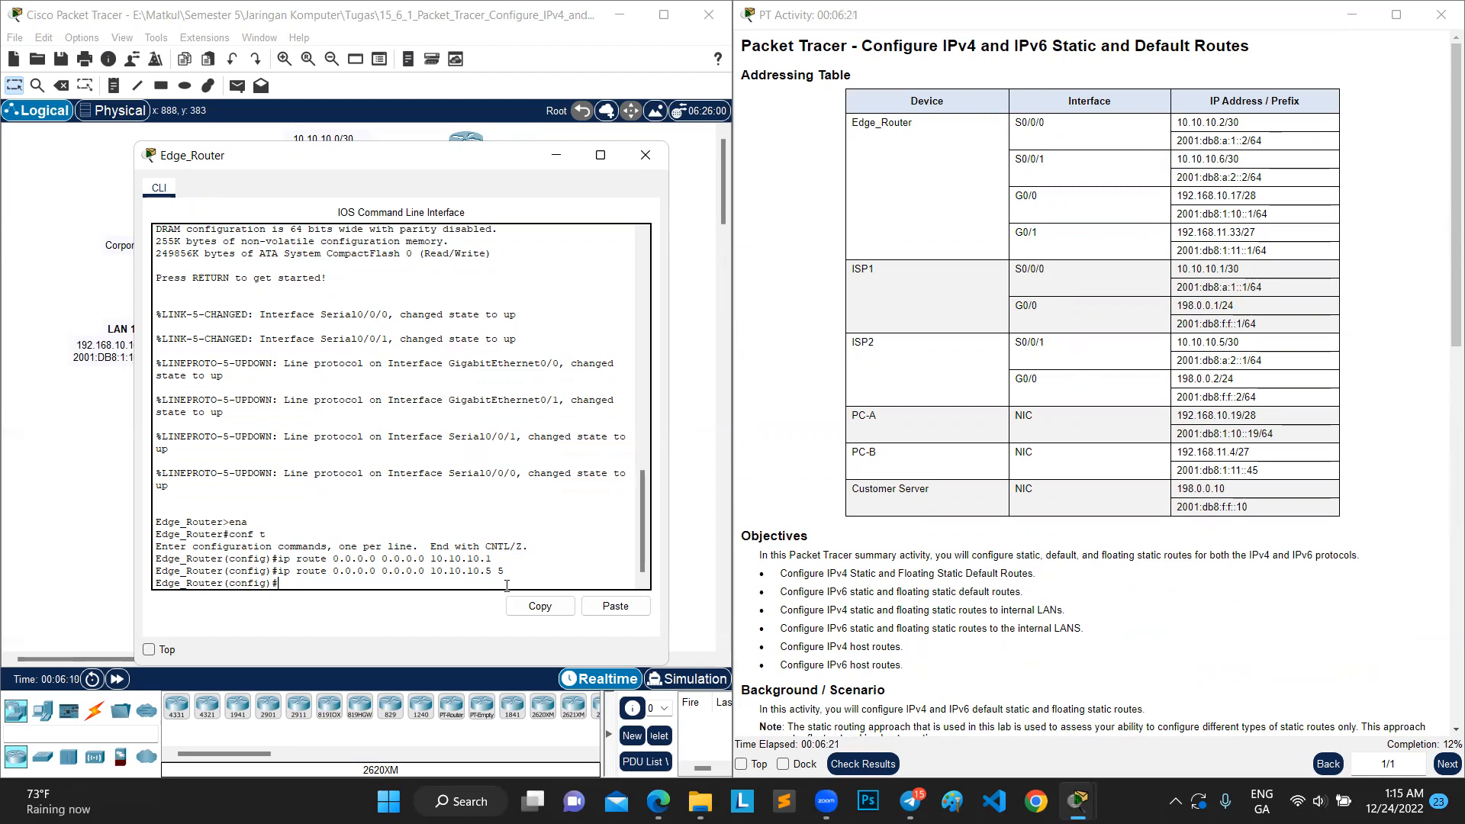
Try to add the IPv6 default route through ISP1 with ipv6 route ::0/ 2001:db8:a:1::1.
{"action": "scroll", "coordinate": [877, 457], "scroll_direction": "down", "scroll_amount": 3}
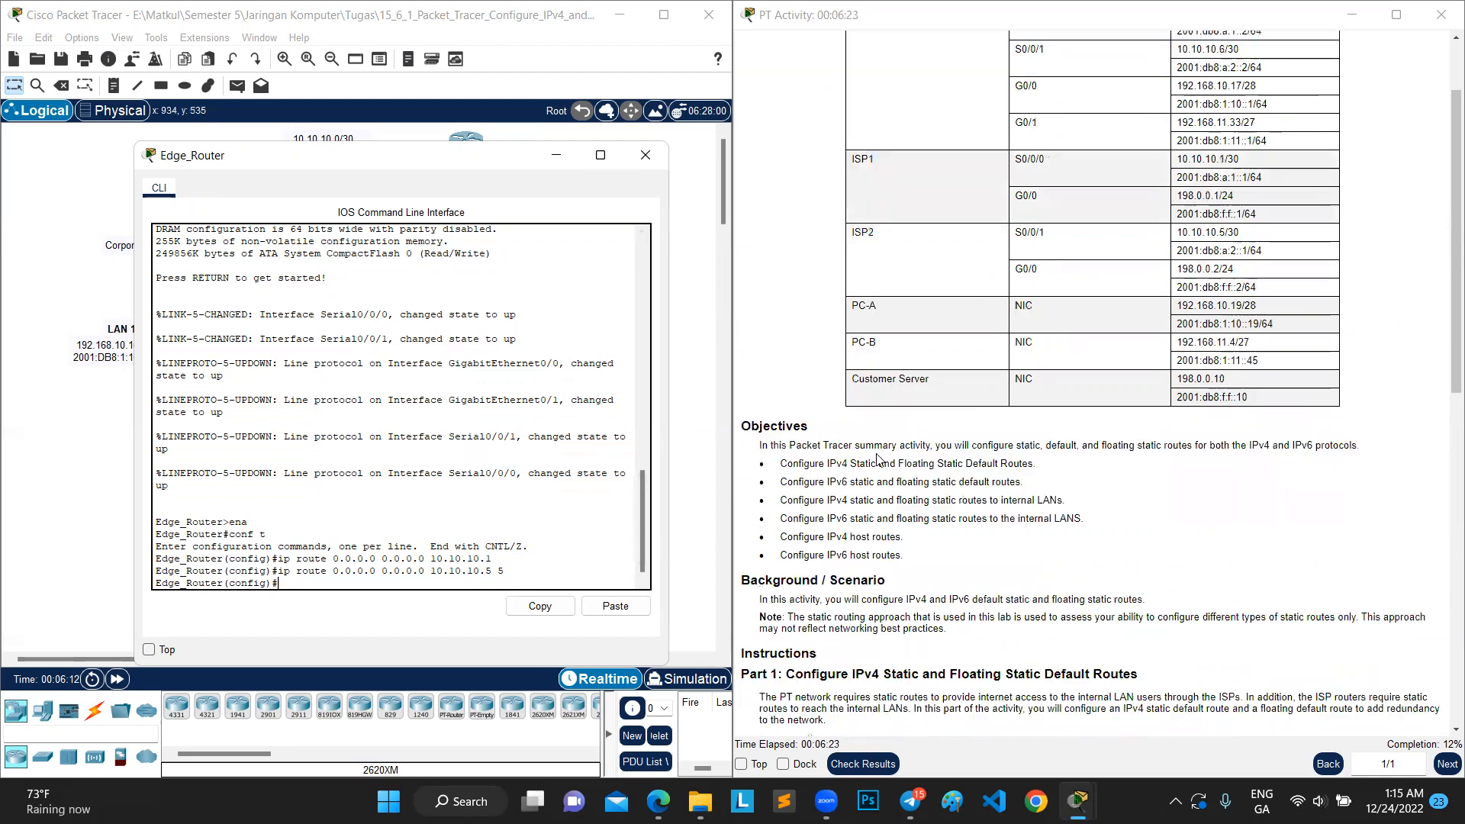
{"action": "scroll", "coordinate": [877, 458], "scroll_direction": "down", "scroll_amount": 6}
{"action": "scroll", "coordinate": [877, 458], "scroll_direction": "down", "scroll_amount": 7}
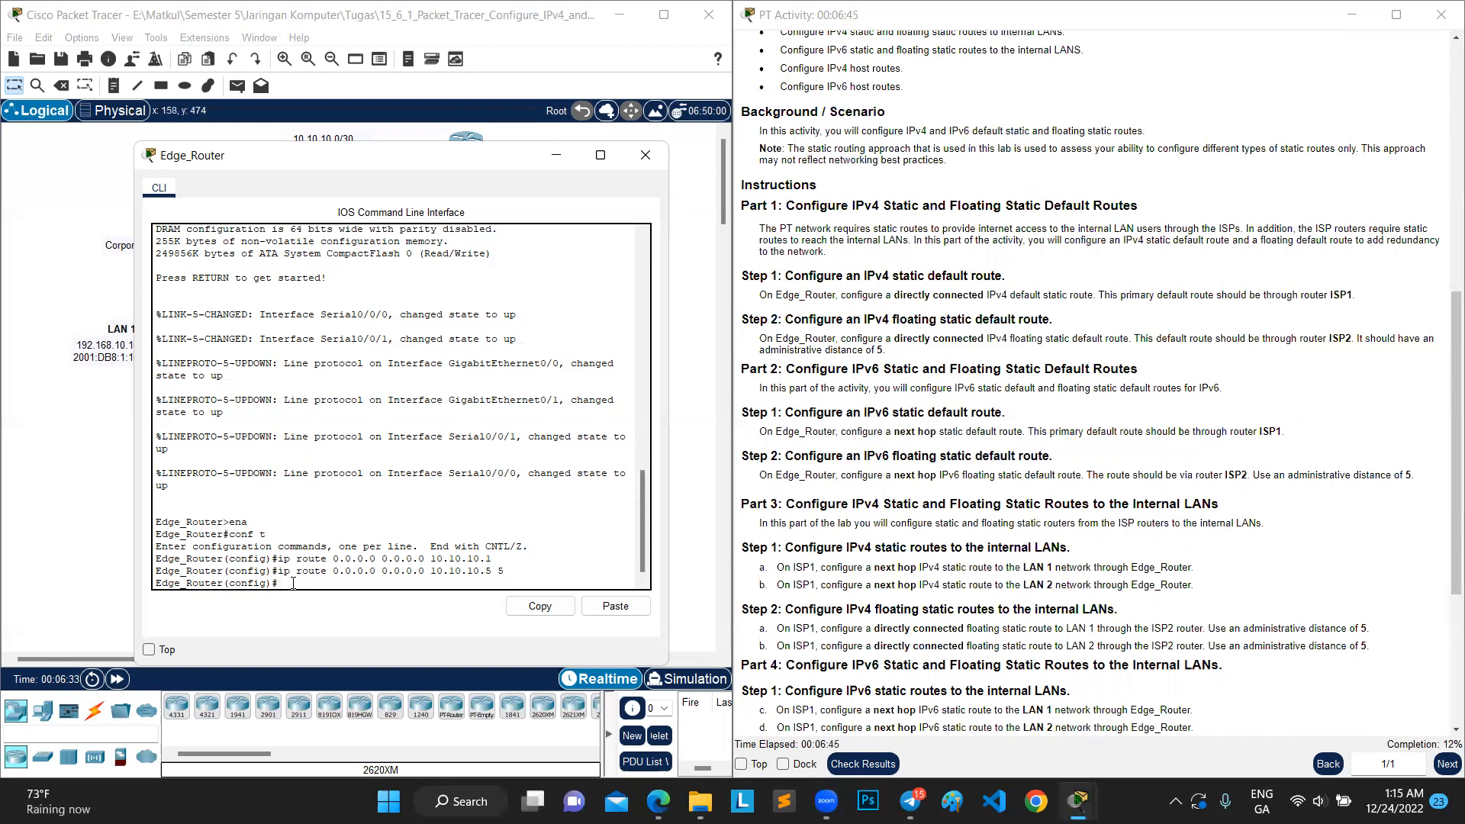
{"action": "type", "text": "ipv6 route ::0/ 2001:db8:a:1::1"}
{"action": "left_click", "coordinate": [365, 583]}
{"action": "type", "text": "/"}
{"action": "scroll", "coordinate": [1009, 504], "scroll_direction": "up", "scroll_amount": 8}
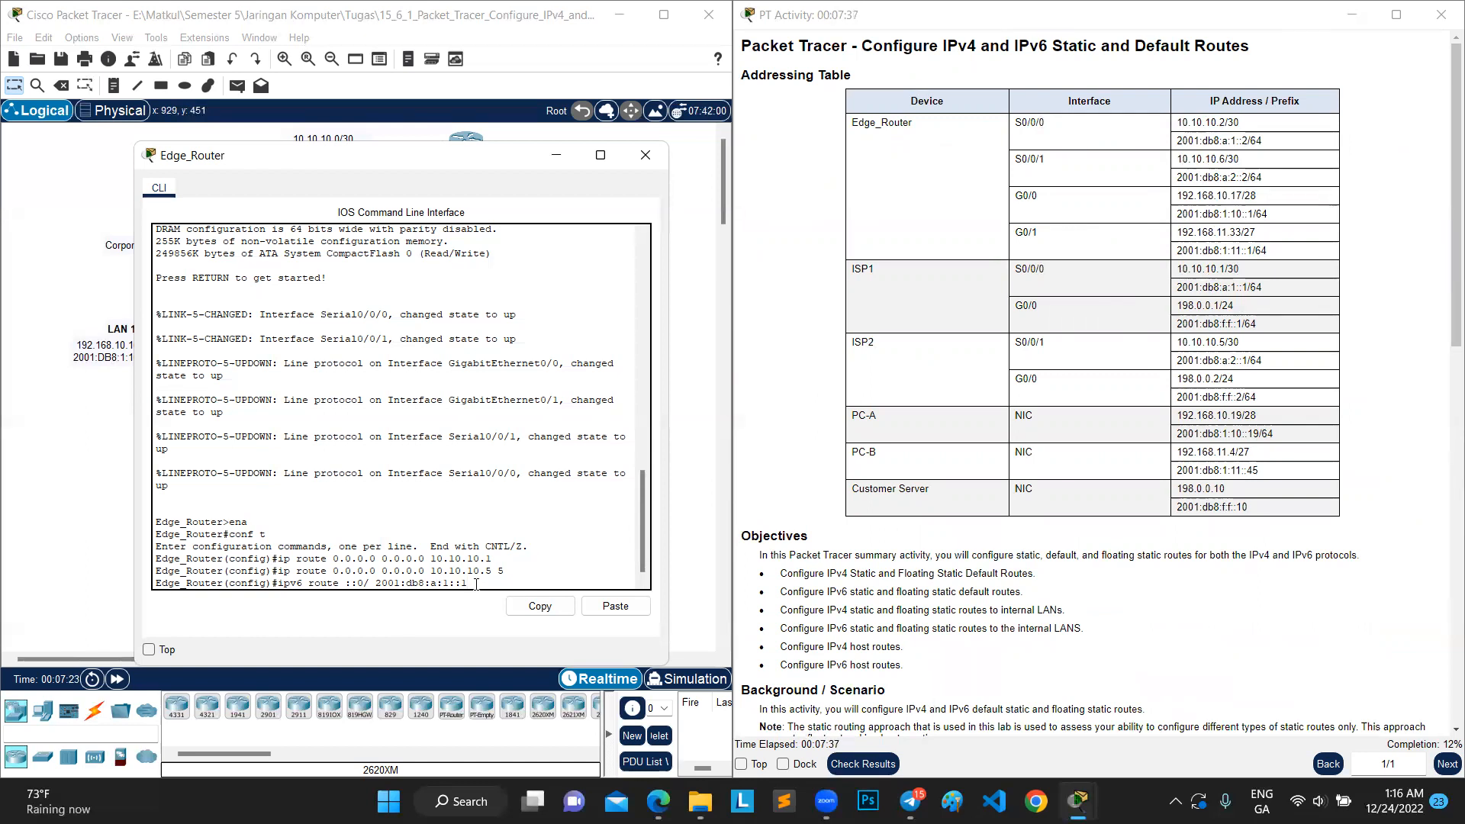
{"action": "key", "text": "Return"}
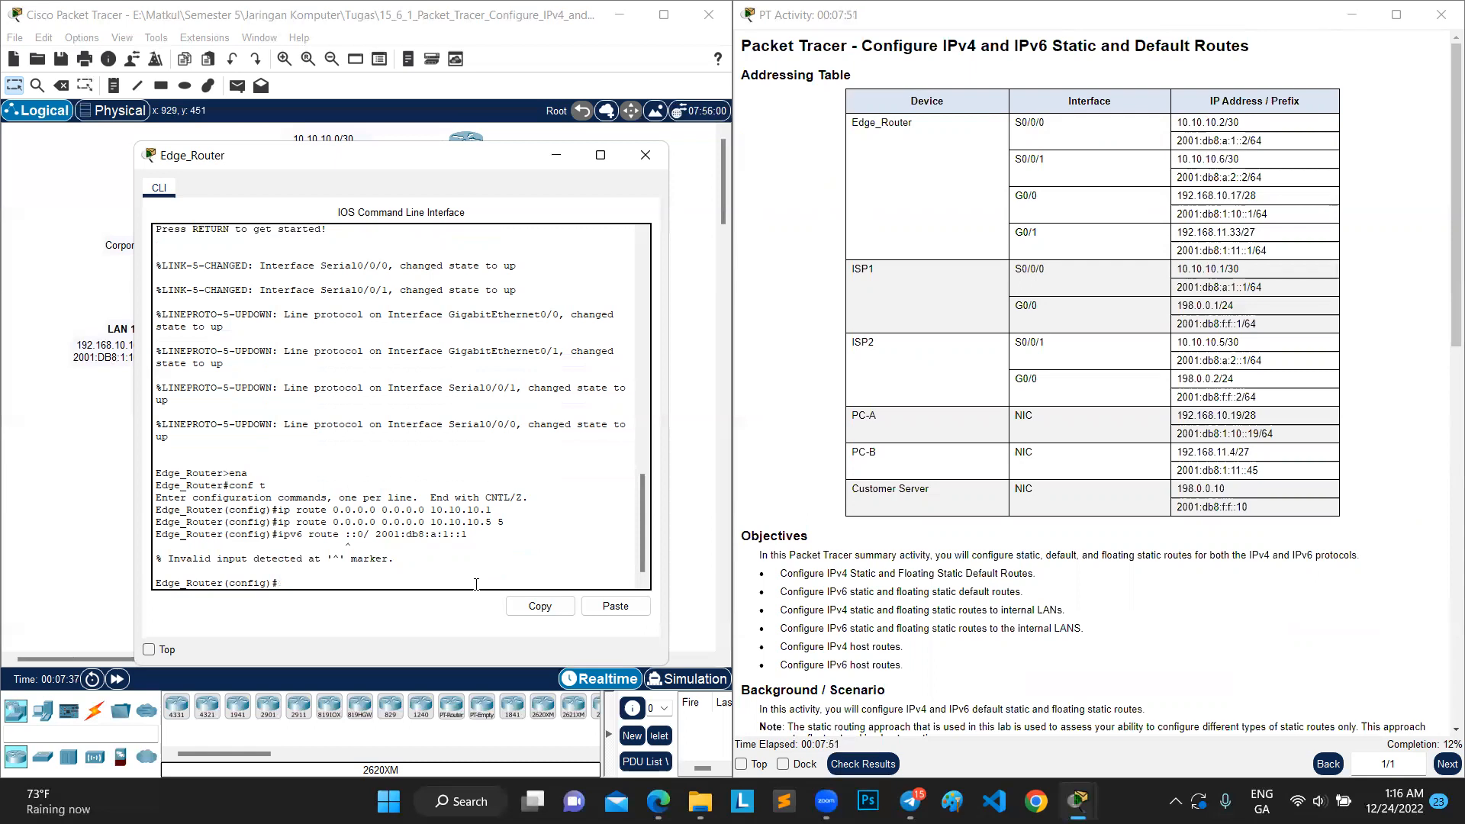
Correct the destination prefix in the IPv6 route command to ::/0, keeping next hop 2001:db8:a:1::1, and run it.
{"action": "key", "text": "Up"}
{"action": "key", "text": "Left"}
{"action": "key", "text": "Left"}
{"action": "key", "text": "Left"}
{"action": "key", "text": "BackSpace"}
{"action": "key", "text": "Right"}
{"action": "type", "text": "0"}
{"action": "key", "text": "Return"}
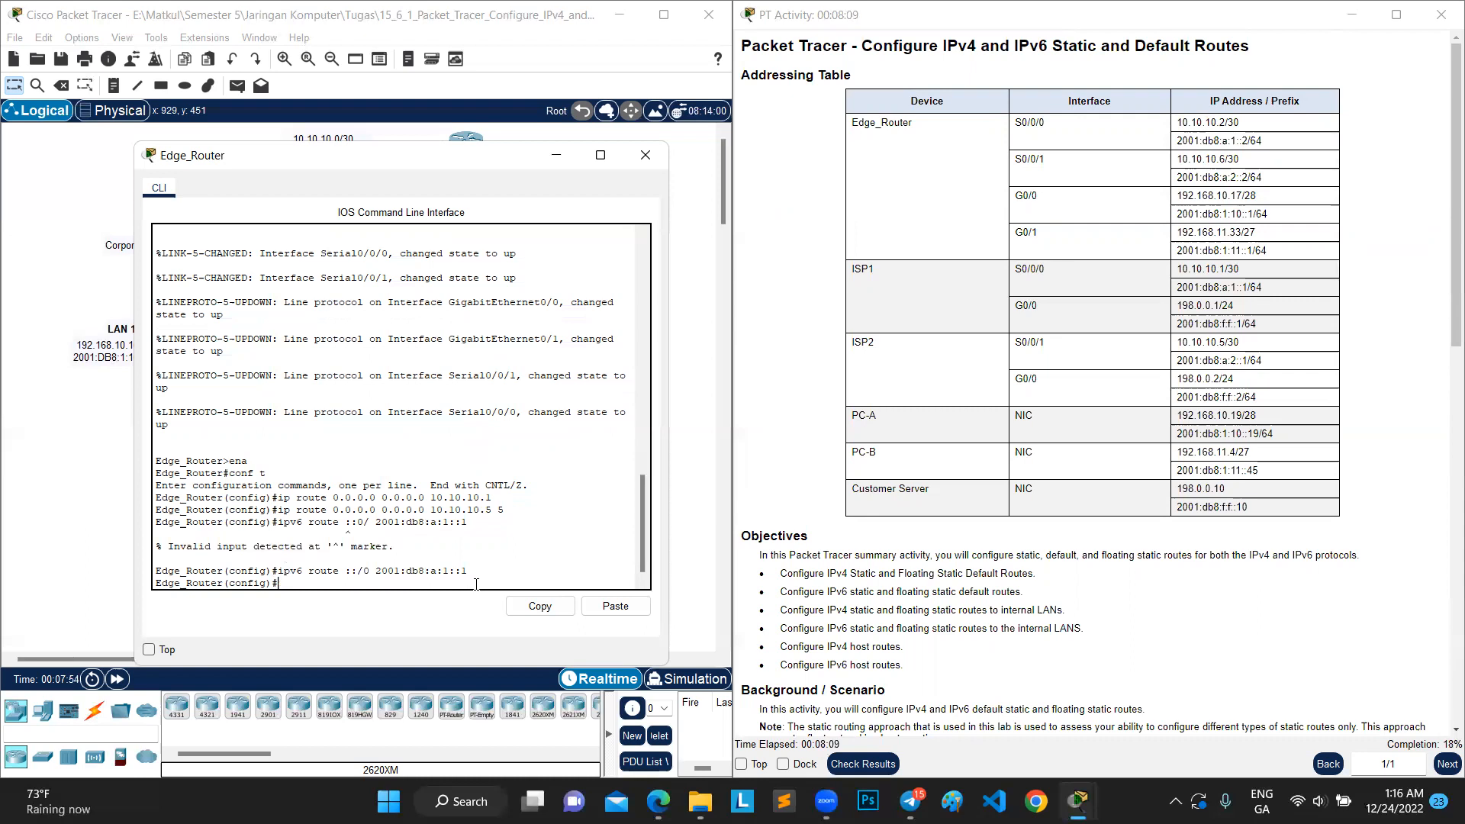
Add an IPv6 floating default route on Edge_Router through ISP2 at 2001:db8:a:2::1 with administrative distance 5.
{"action": "scroll", "coordinate": [1044, 622], "scroll_direction": "down", "scroll_amount": 15}
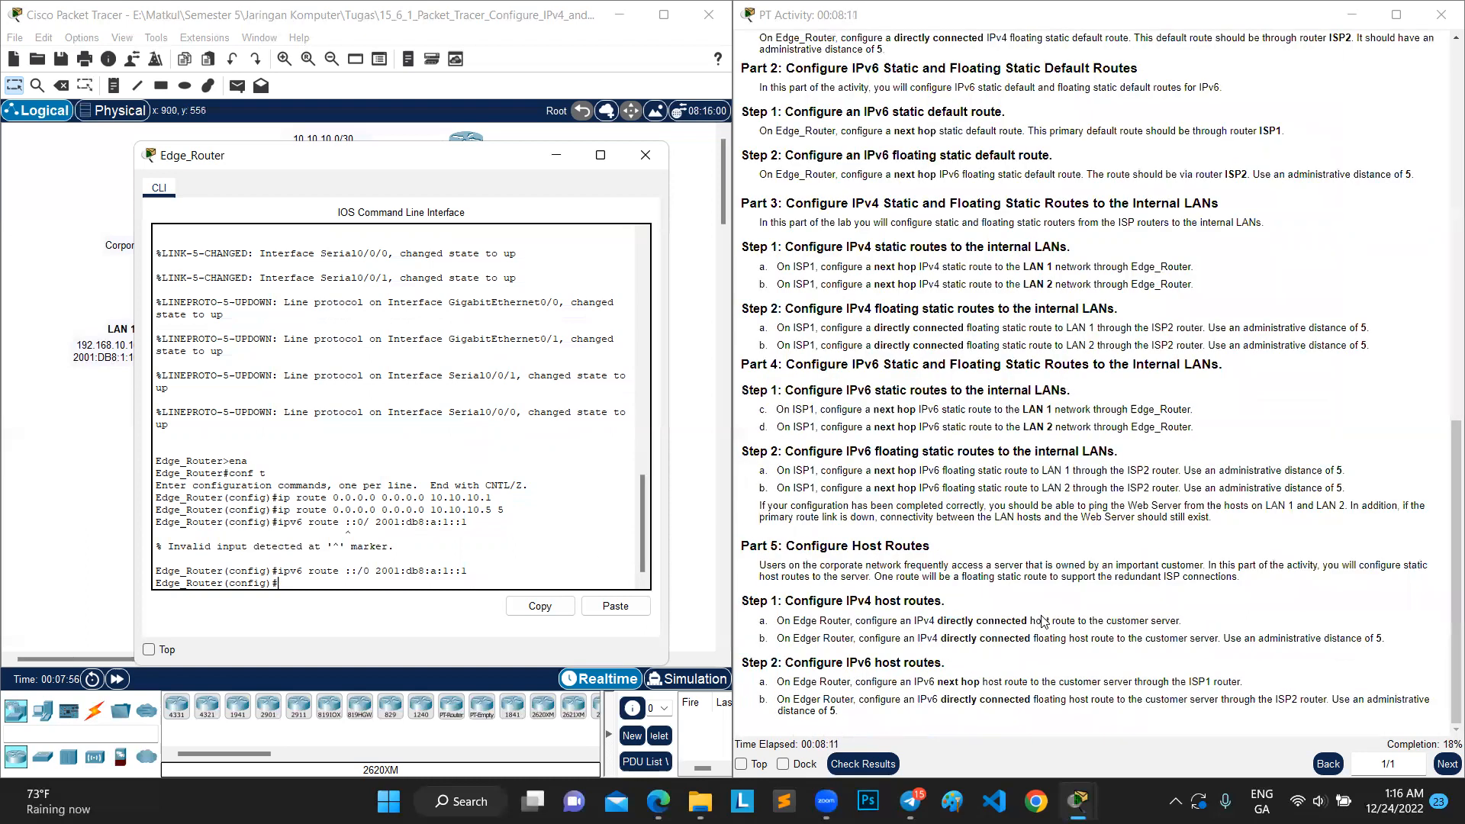
{"action": "scroll", "coordinate": [1043, 309], "scroll_direction": "up", "scroll_amount": 3}
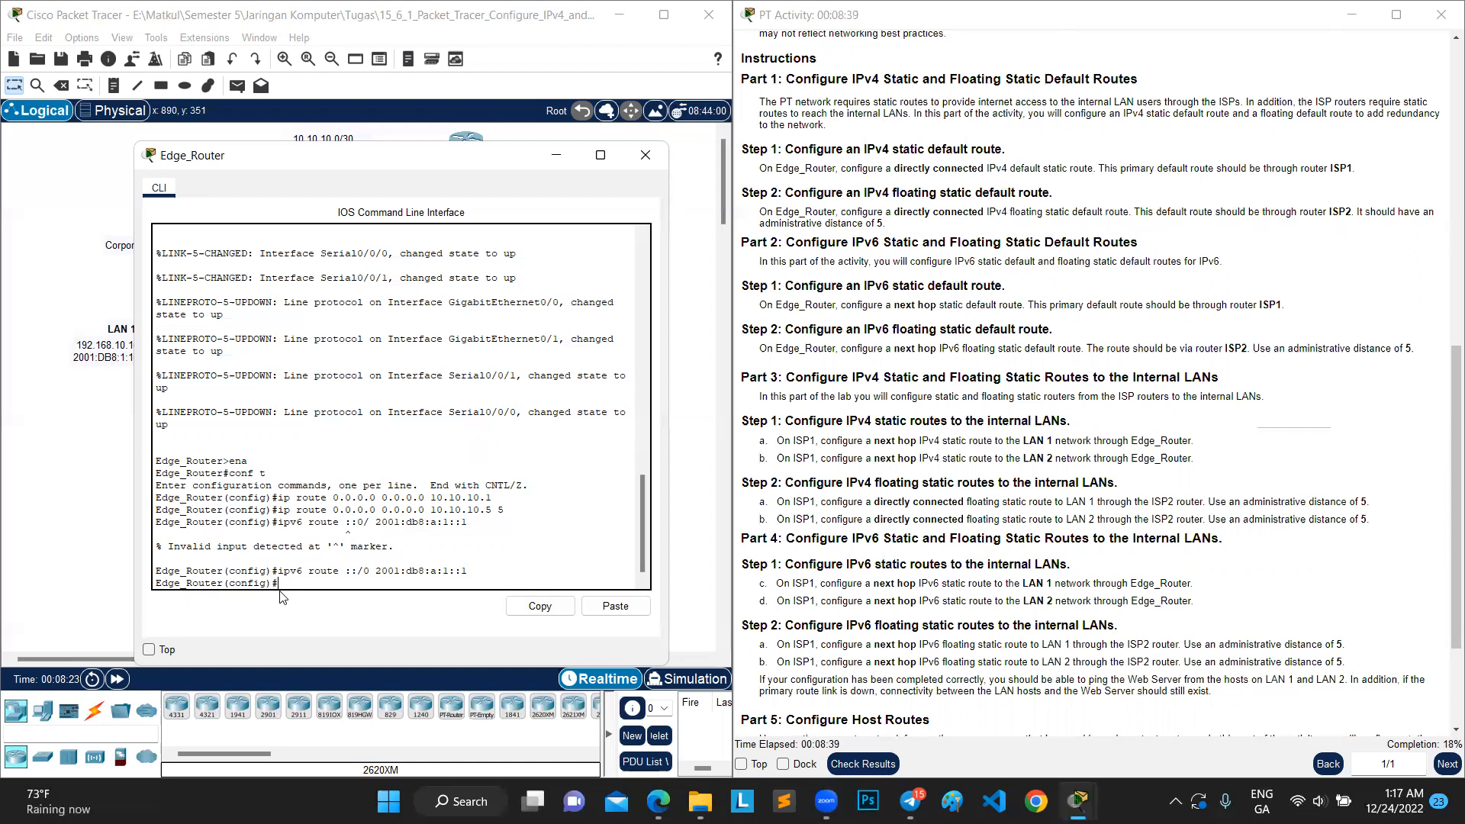
{"action": "key", "text": "Up"}
{"action": "type", "text": "2::1 5"}
{"action": "key", "text": "Return"}
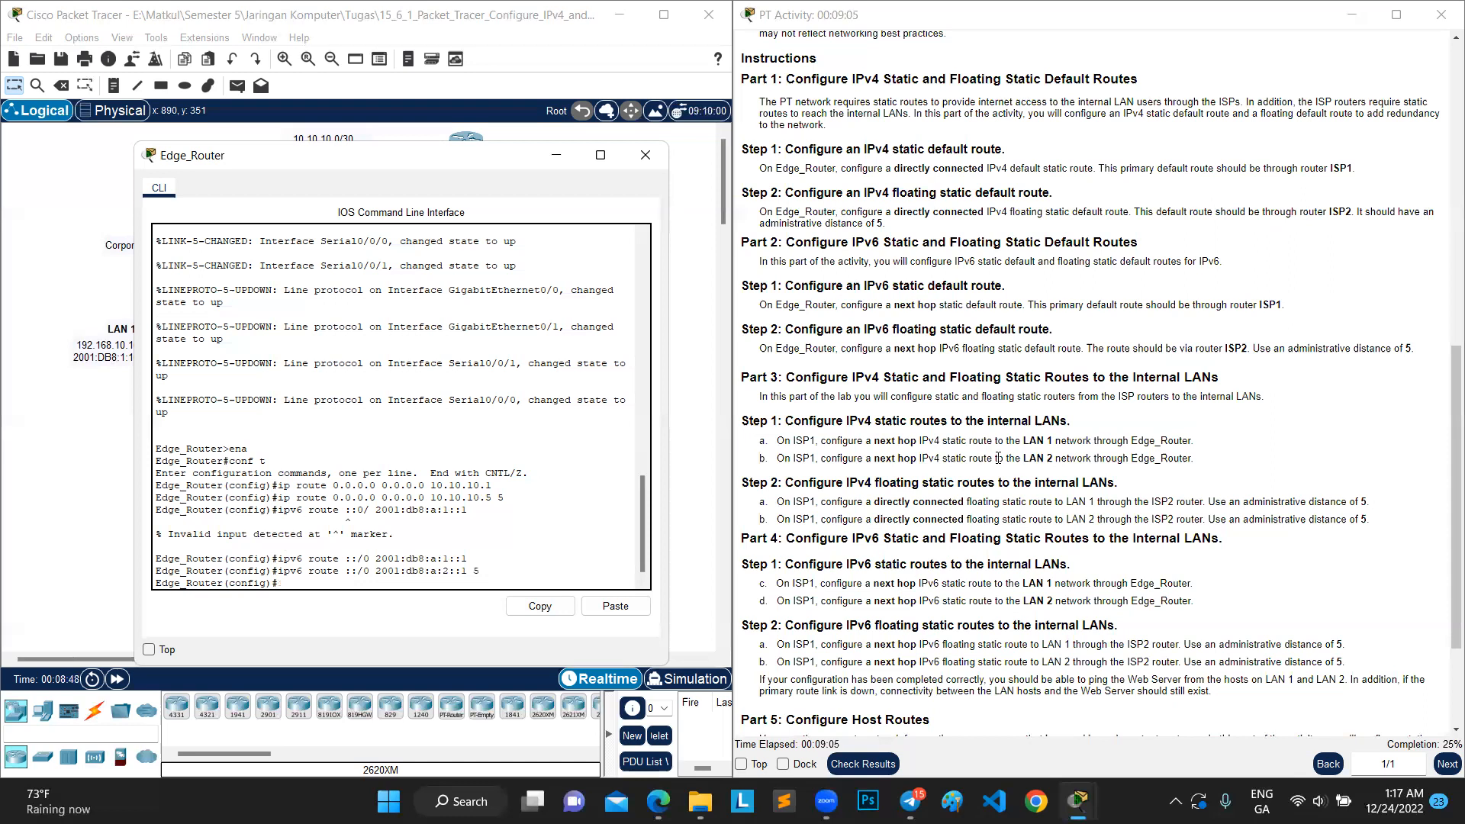
Review the Part 3 instructions and topology, minimize the Edge_Router window and open the ISP1 command line.
{"action": "scroll", "coordinate": [997, 458], "scroll_direction": "down", "scroll_amount": 2}
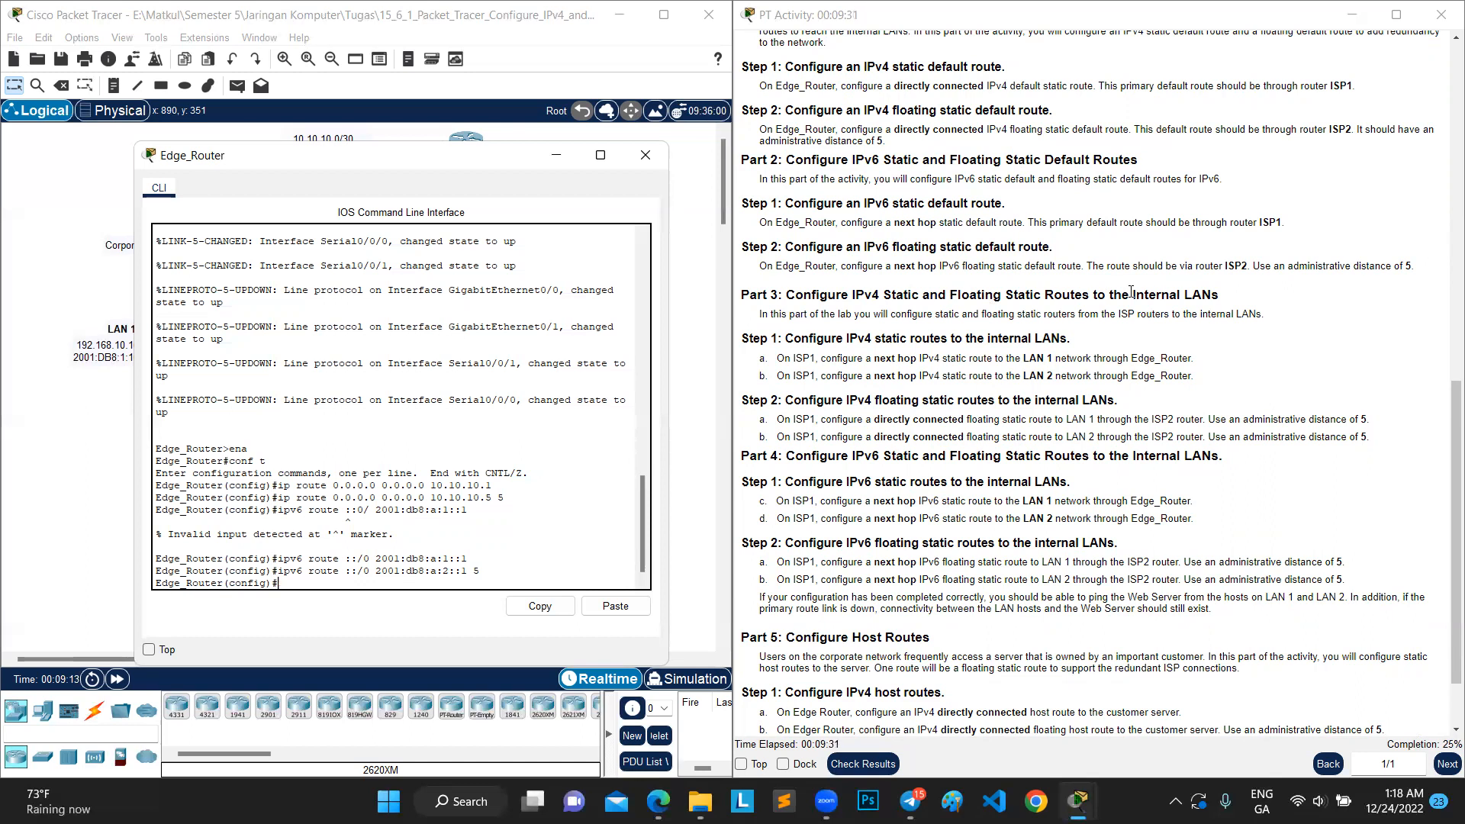
{"action": "left_click_drag", "start_coordinate": [462, 167], "coordinate": [463, 384]}
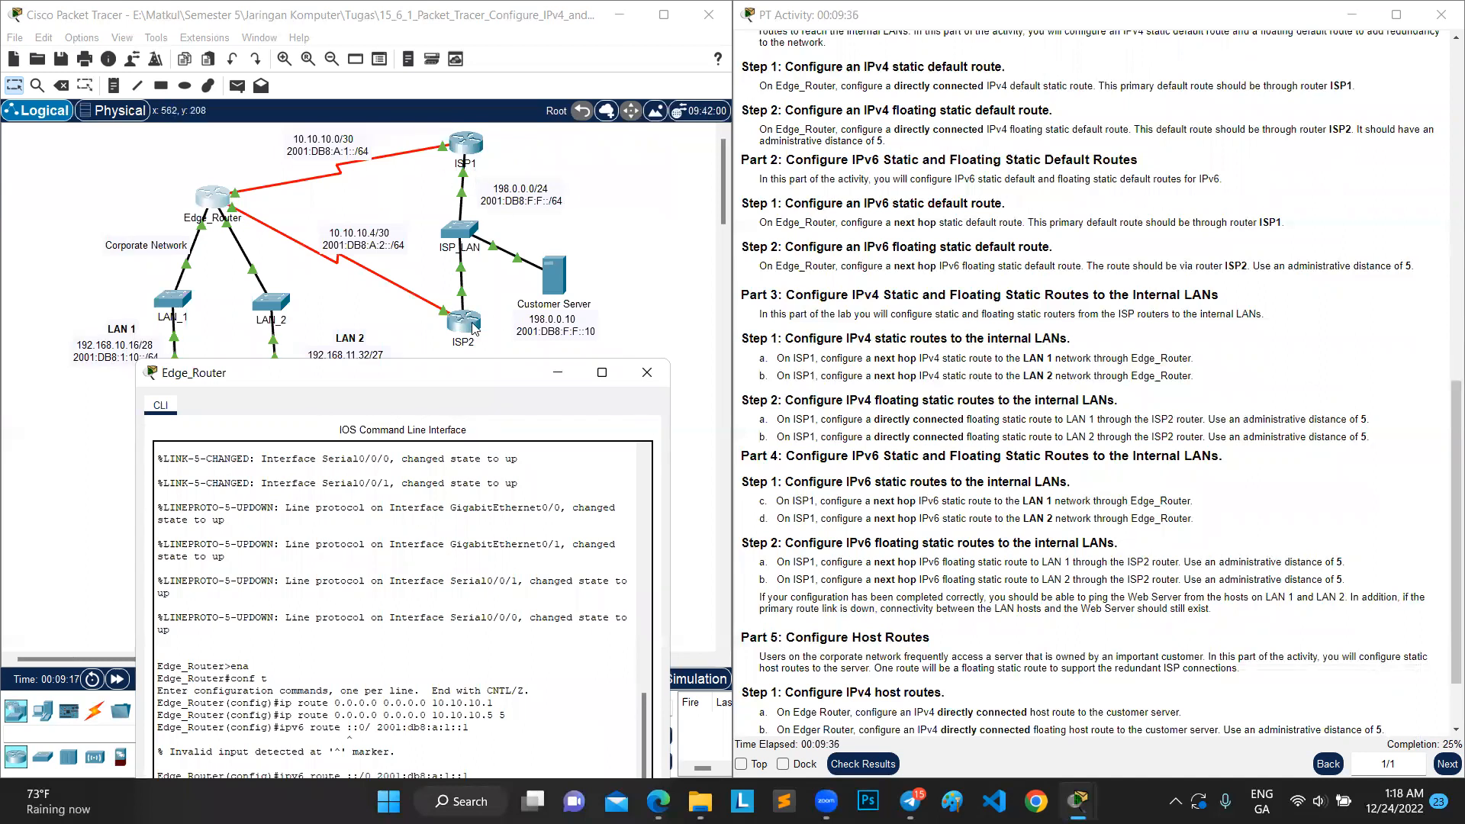
{"action": "left_click_drag", "start_coordinate": [413, 374], "coordinate": [407, 523]}
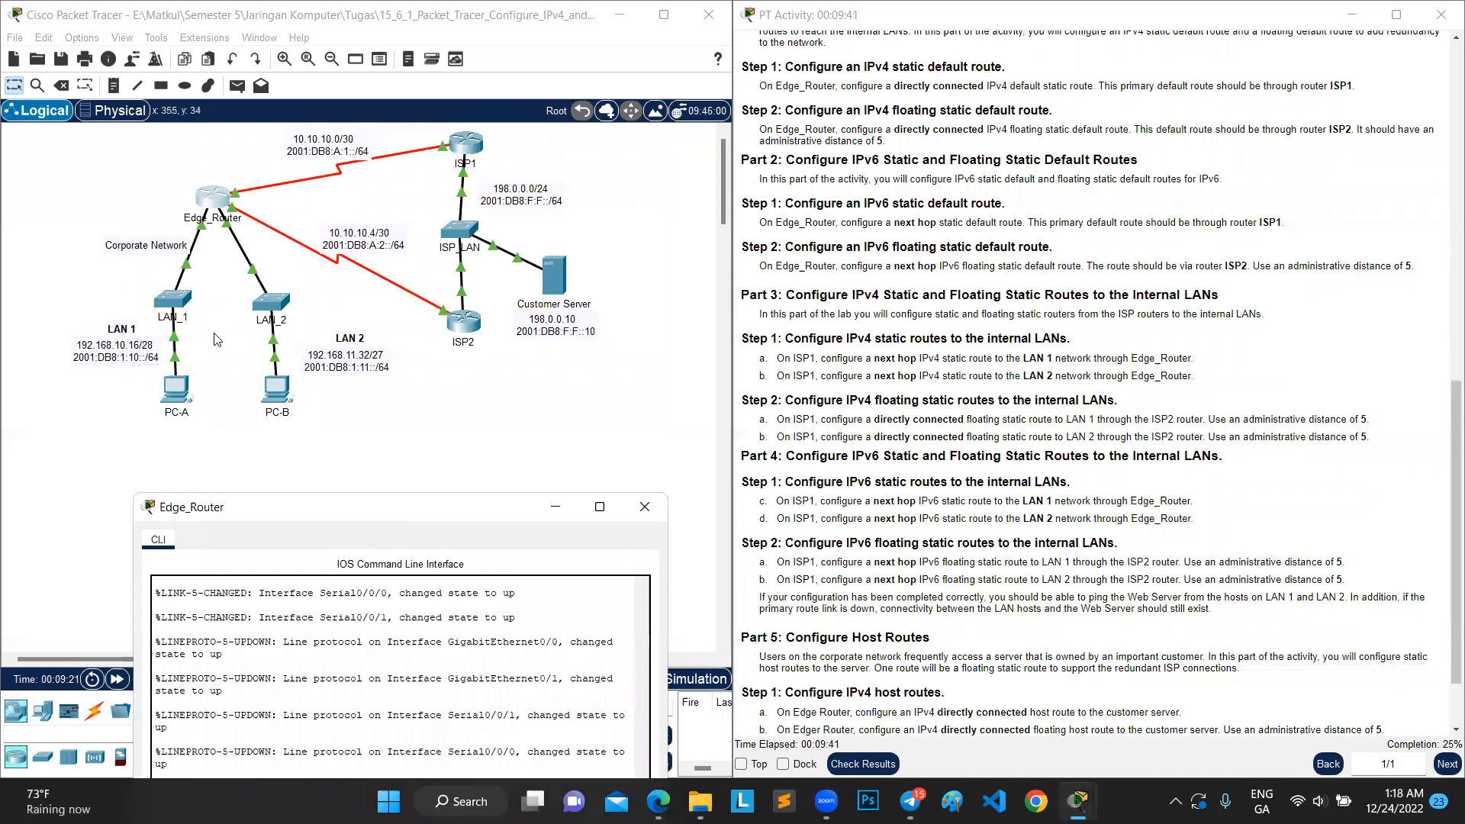
{"action": "left_click_drag", "start_coordinate": [345, 509], "coordinate": [394, 110]}
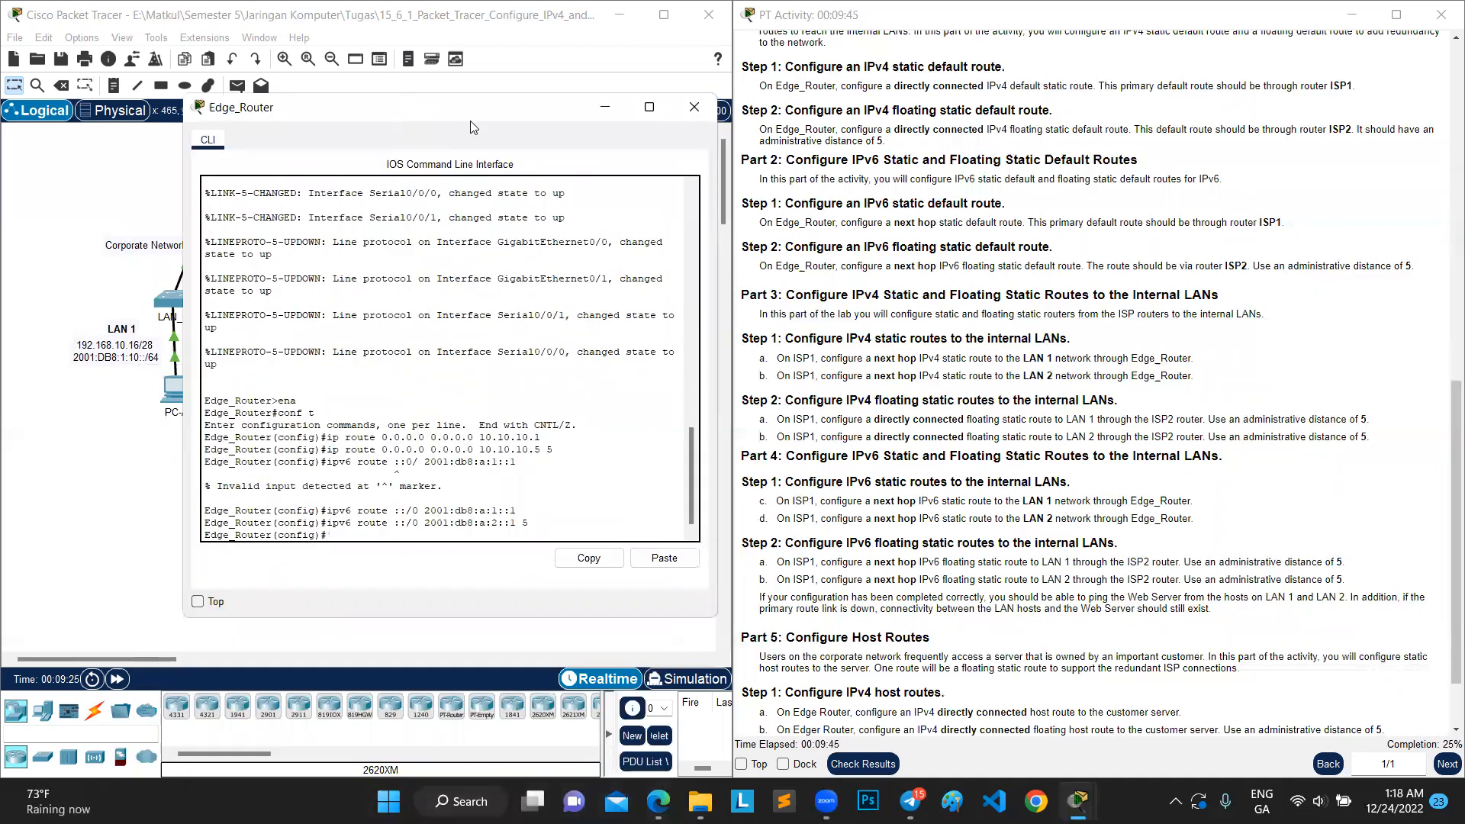
{"action": "scroll", "coordinate": [937, 308], "scroll_direction": "down", "scroll_amount": 2}
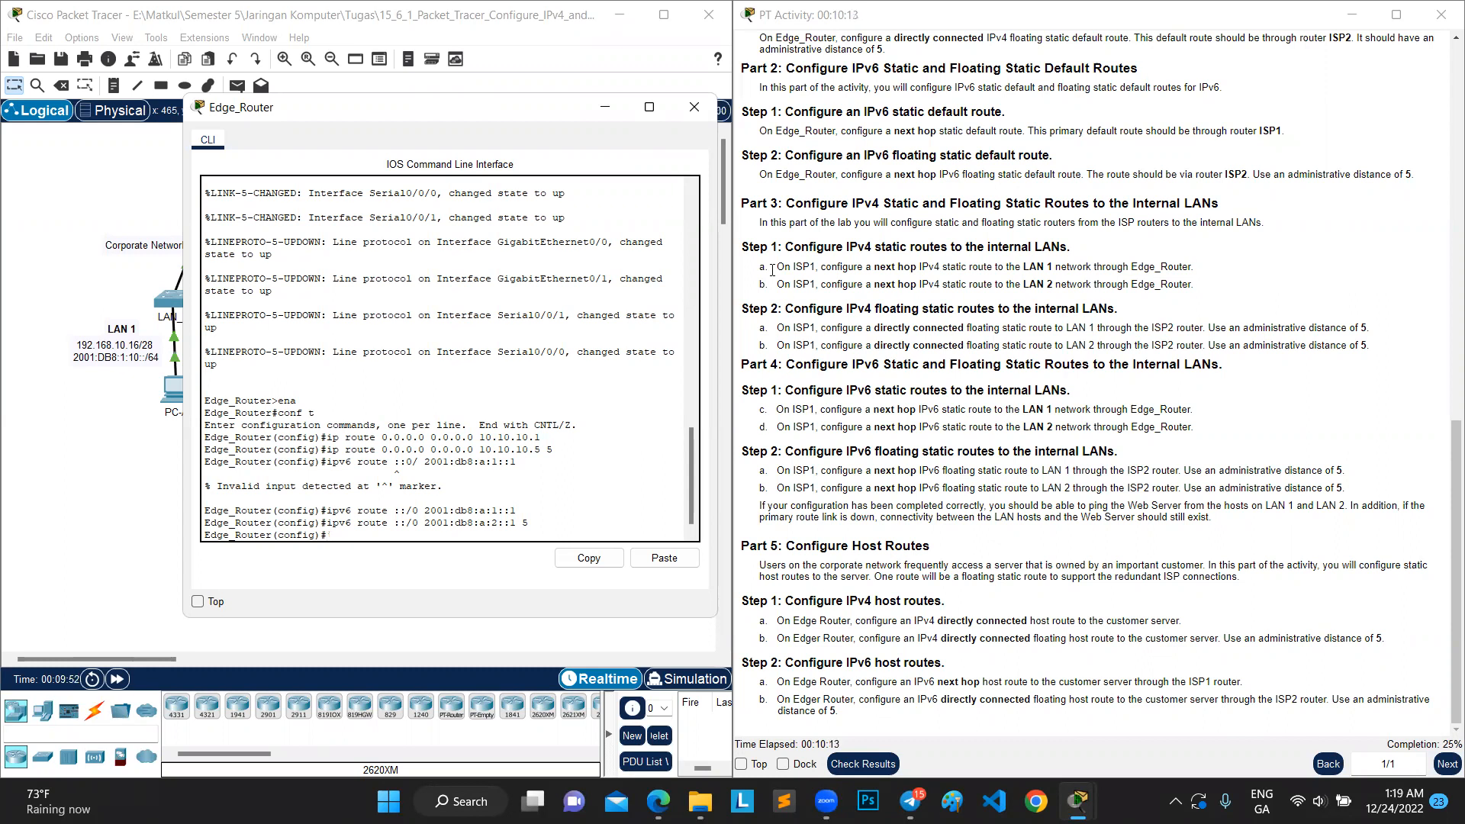
{"action": "left_click_drag", "start_coordinate": [573, 113], "coordinate": [609, 120]}
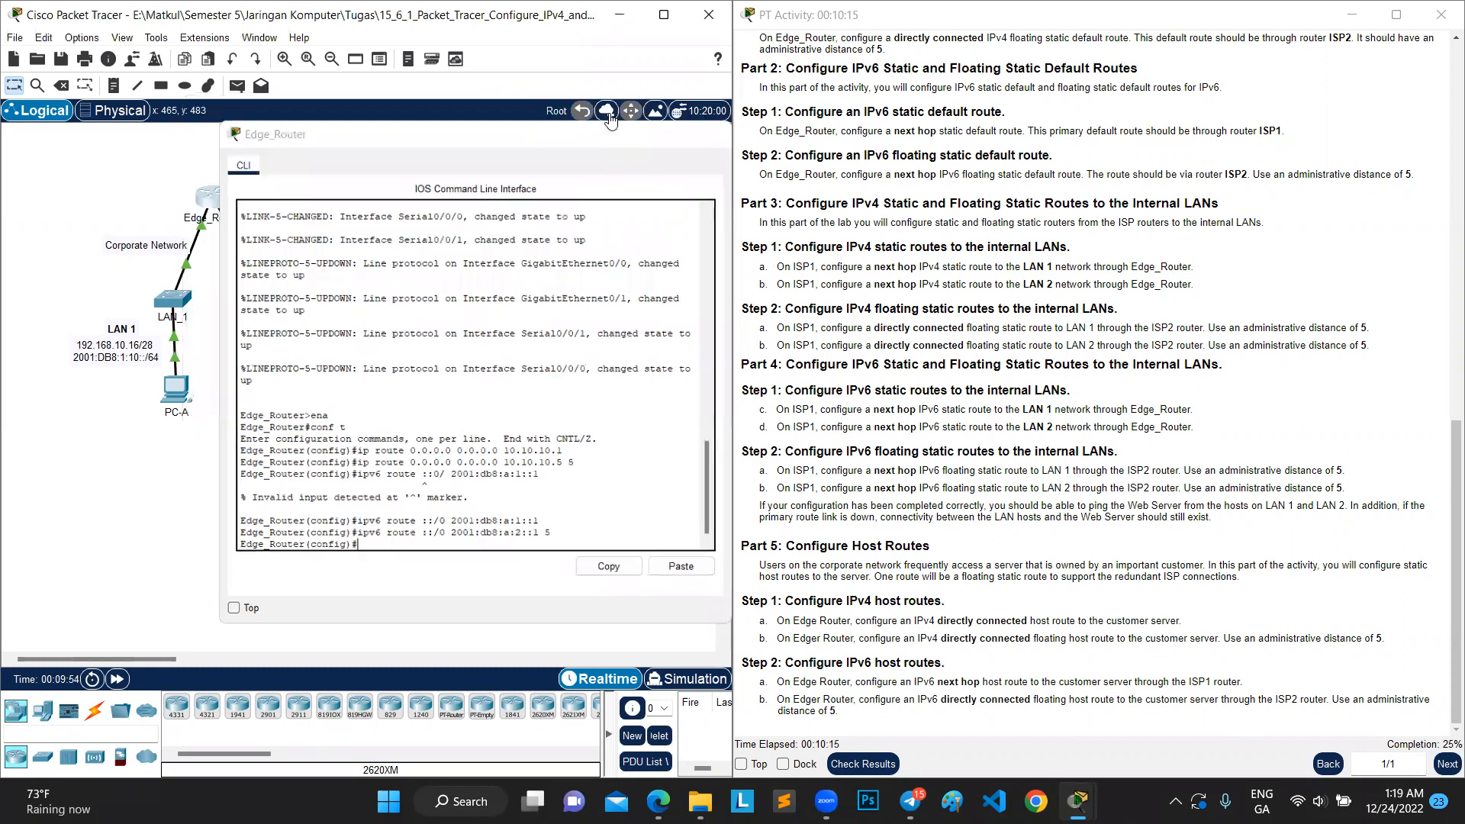
{"action": "left_click", "coordinate": [609, 119]}
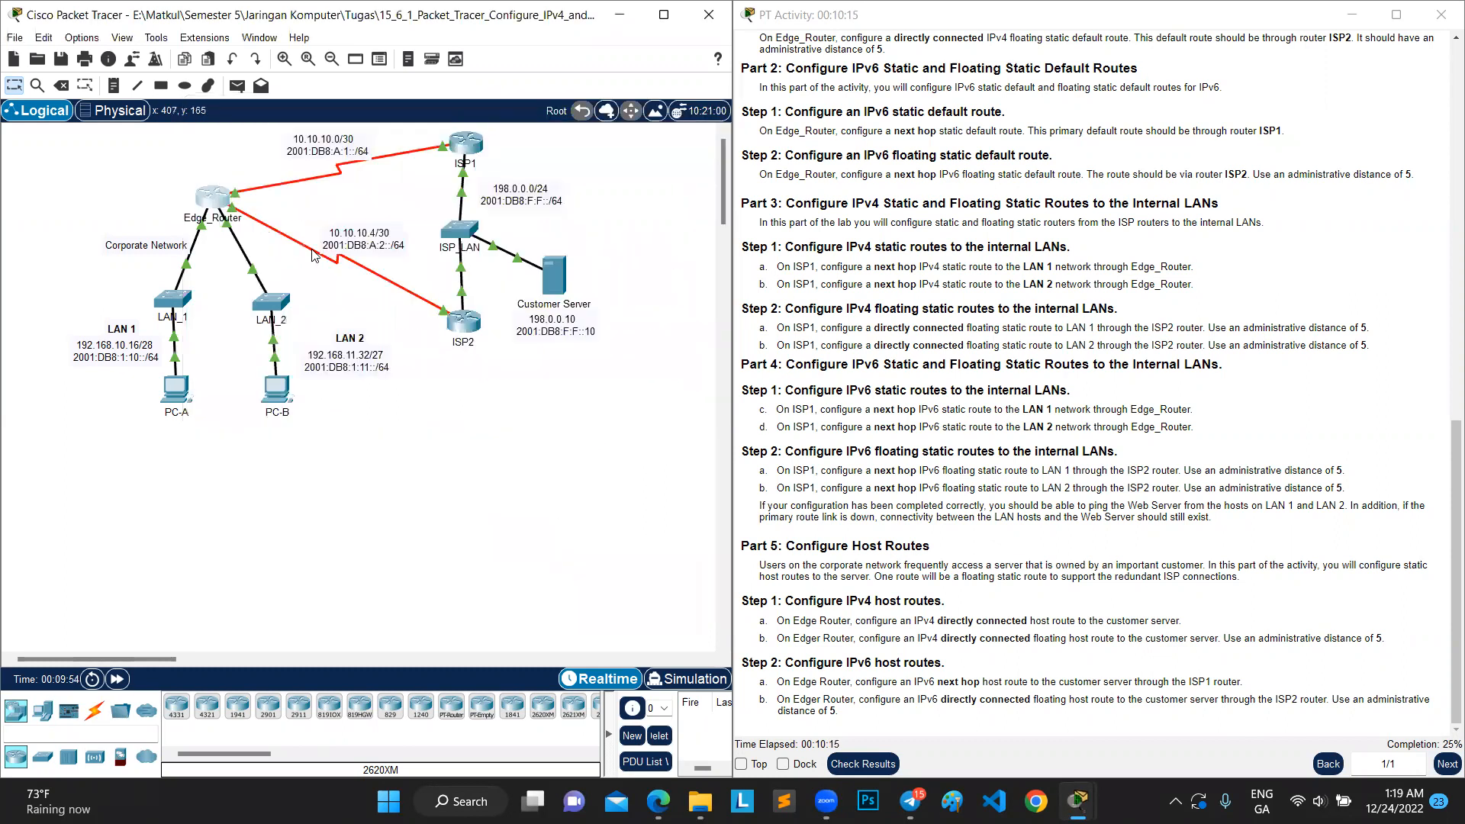
{"action": "left_click", "coordinate": [468, 145]}
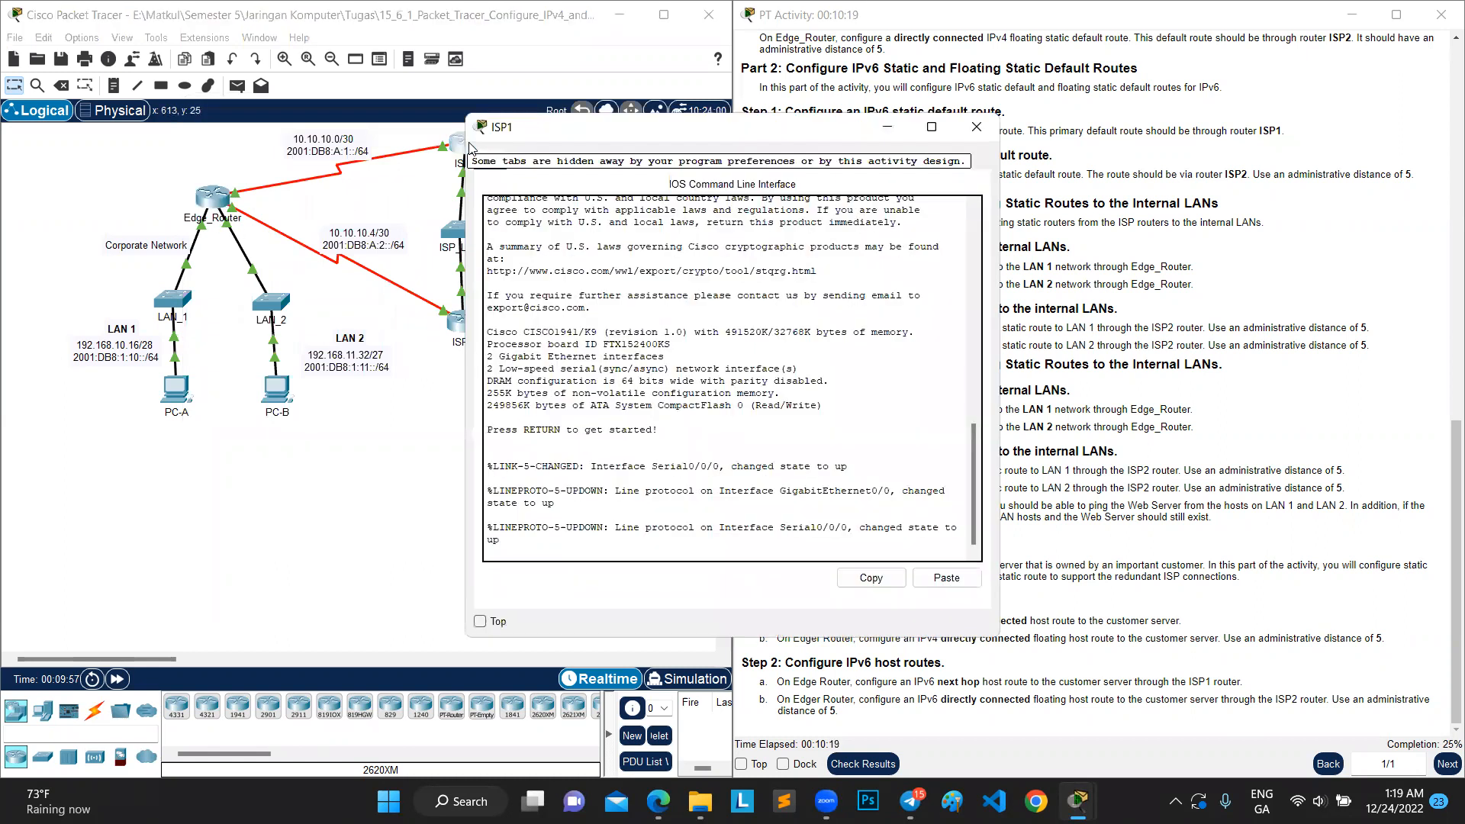
{"action": "left_click_drag", "start_coordinate": [558, 142], "coordinate": [479, 147]}
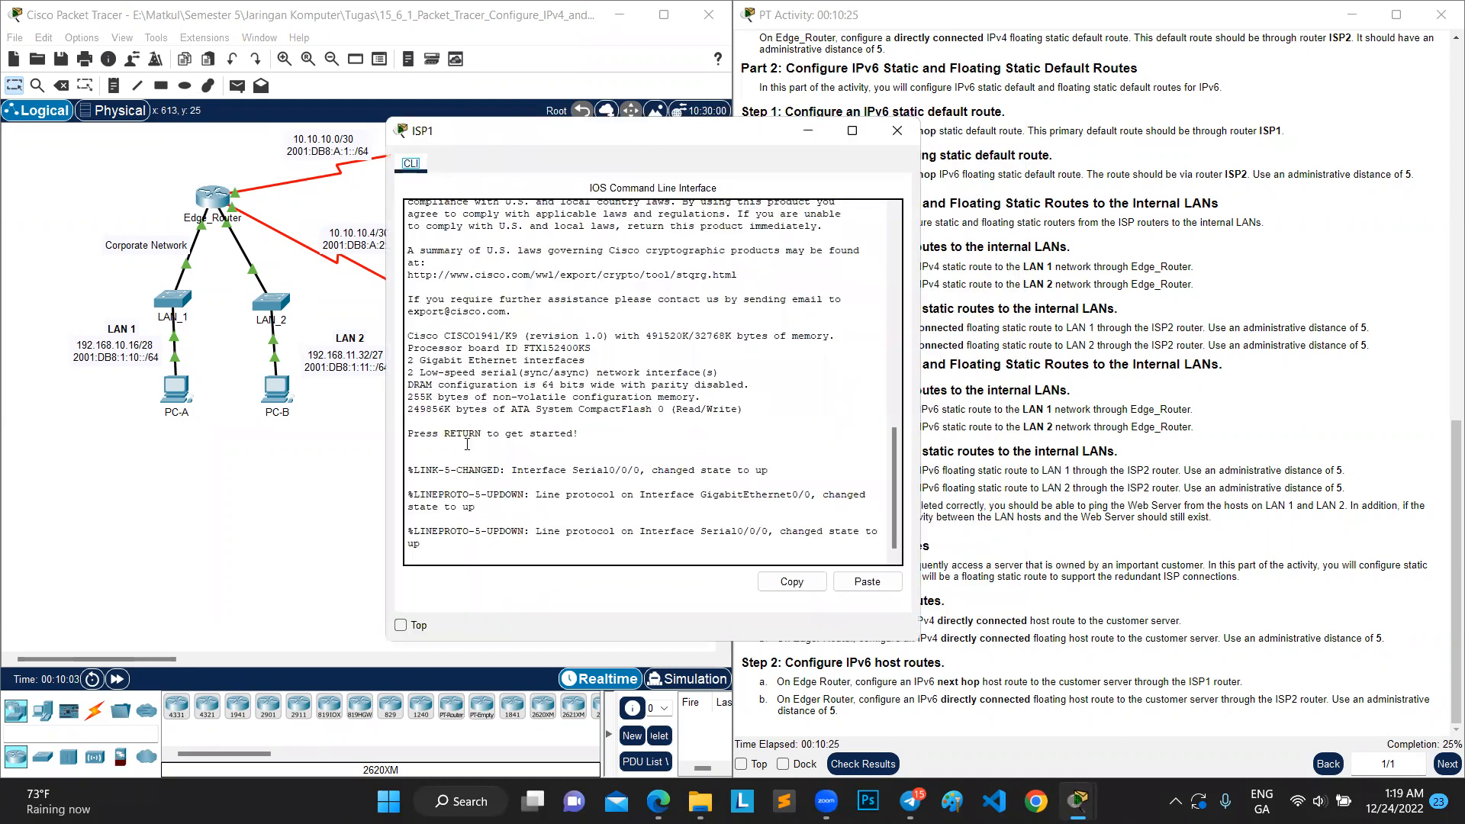
Start the ISP1 command-line session, enable privileged mode and enter global configuration mode.
{"action": "left_click", "coordinate": [443, 553]}
{"action": "key", "text": "Return"}
{"action": "type", "text": "ena"}
{"action": "key", "text": "Return"}
{"action": "type", "text": "conf t"}
{"action": "key", "text": "Return"}
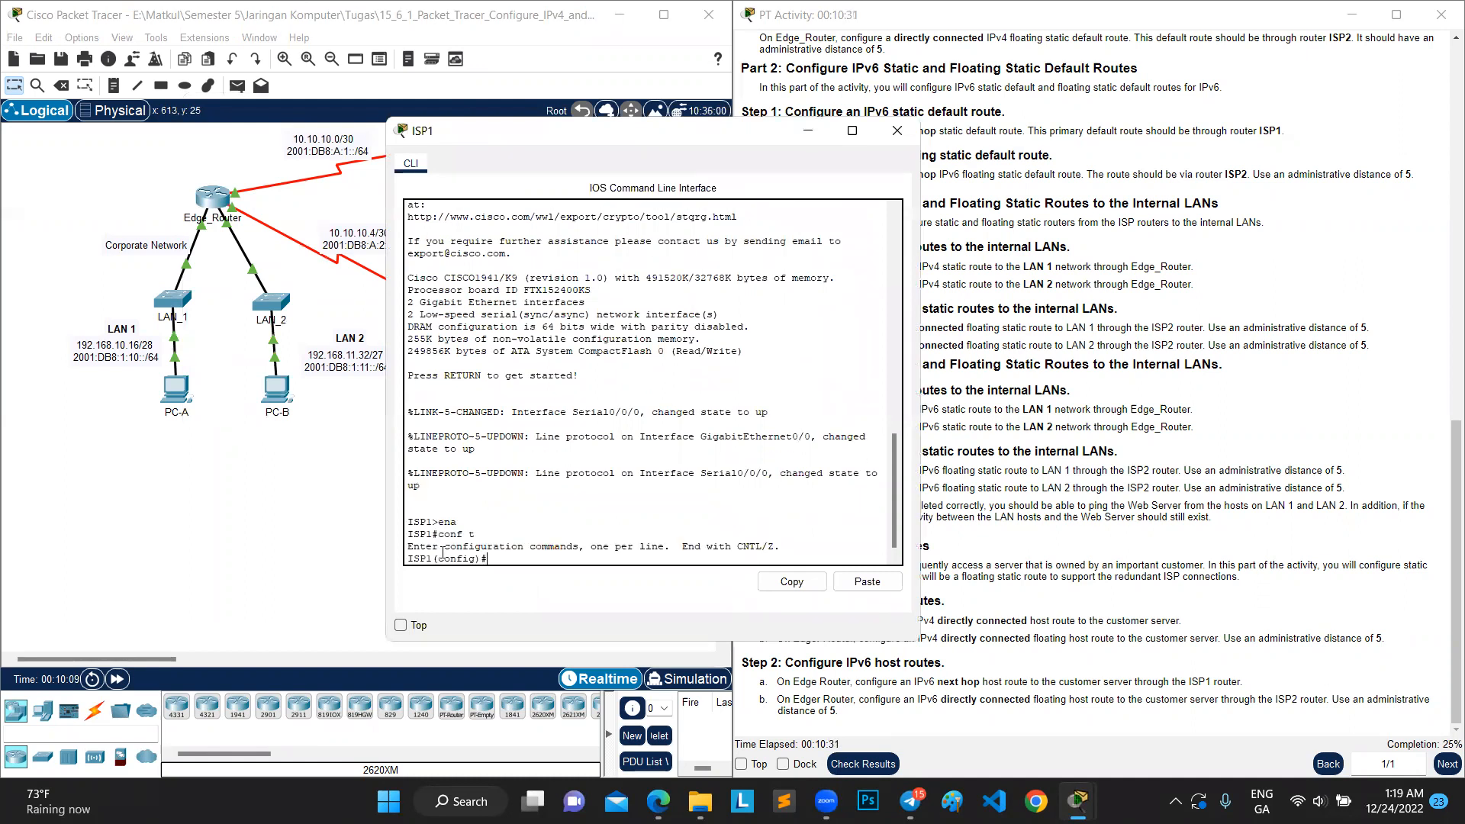
Add a next hop IPv4 static route on ISP1 to LAN 1, 192.168.10.16 255.255.255.240, through 10.10.10.2, checking the next hop against the addressing table.
{"action": "type", "text": "ip e"}
{"action": "type", "text": "oute"}
{"action": "type", "text": " 192"}
{"action": "type", "text": ".168"}
{"action": "type", "text": "."}
{"action": "type", "text": "1"}
{"action": "type", "text": "6 25"}
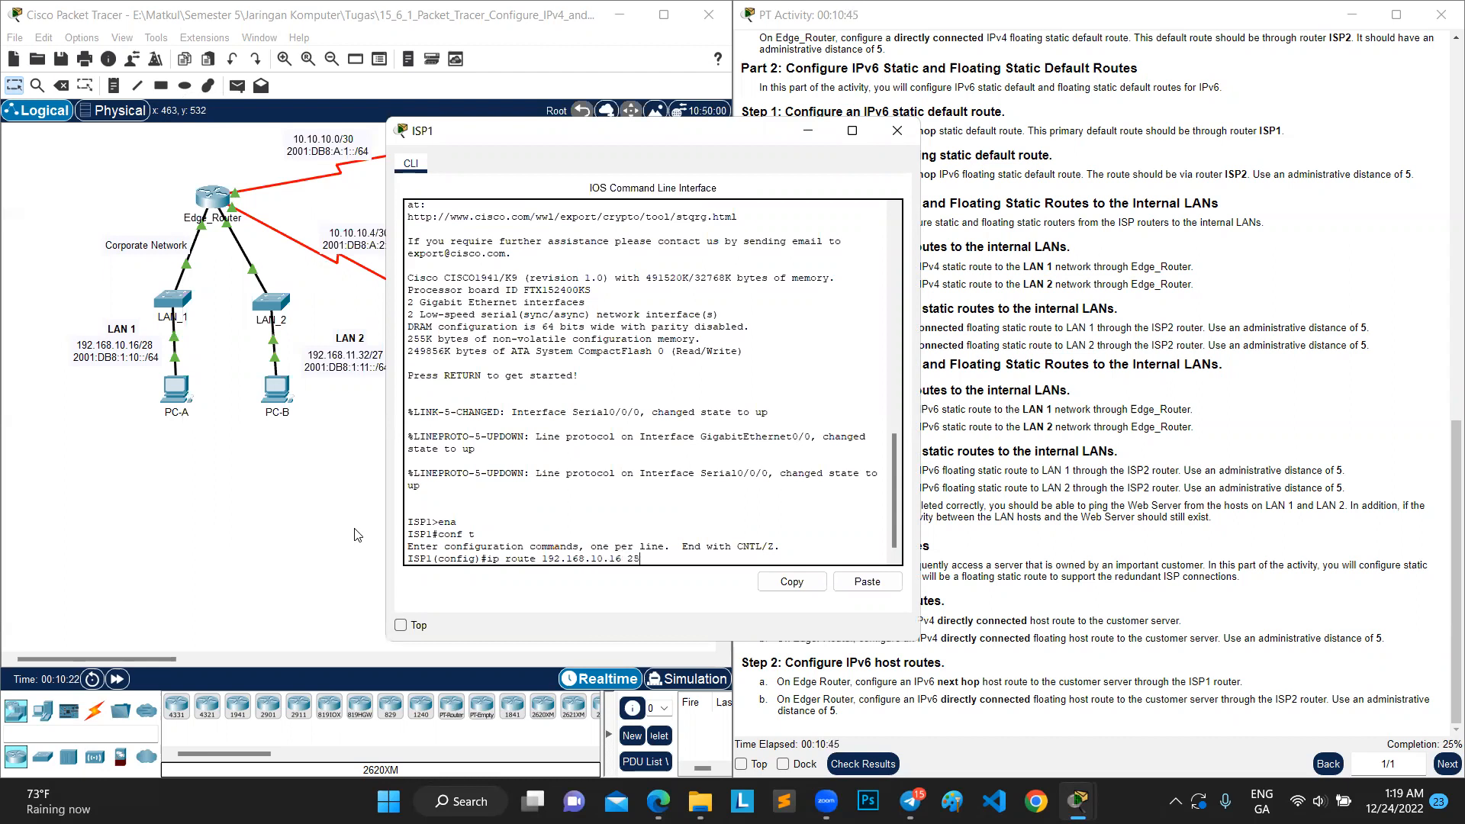
{"action": "type", "text": "5.255.255.240 10.10.10.2"}
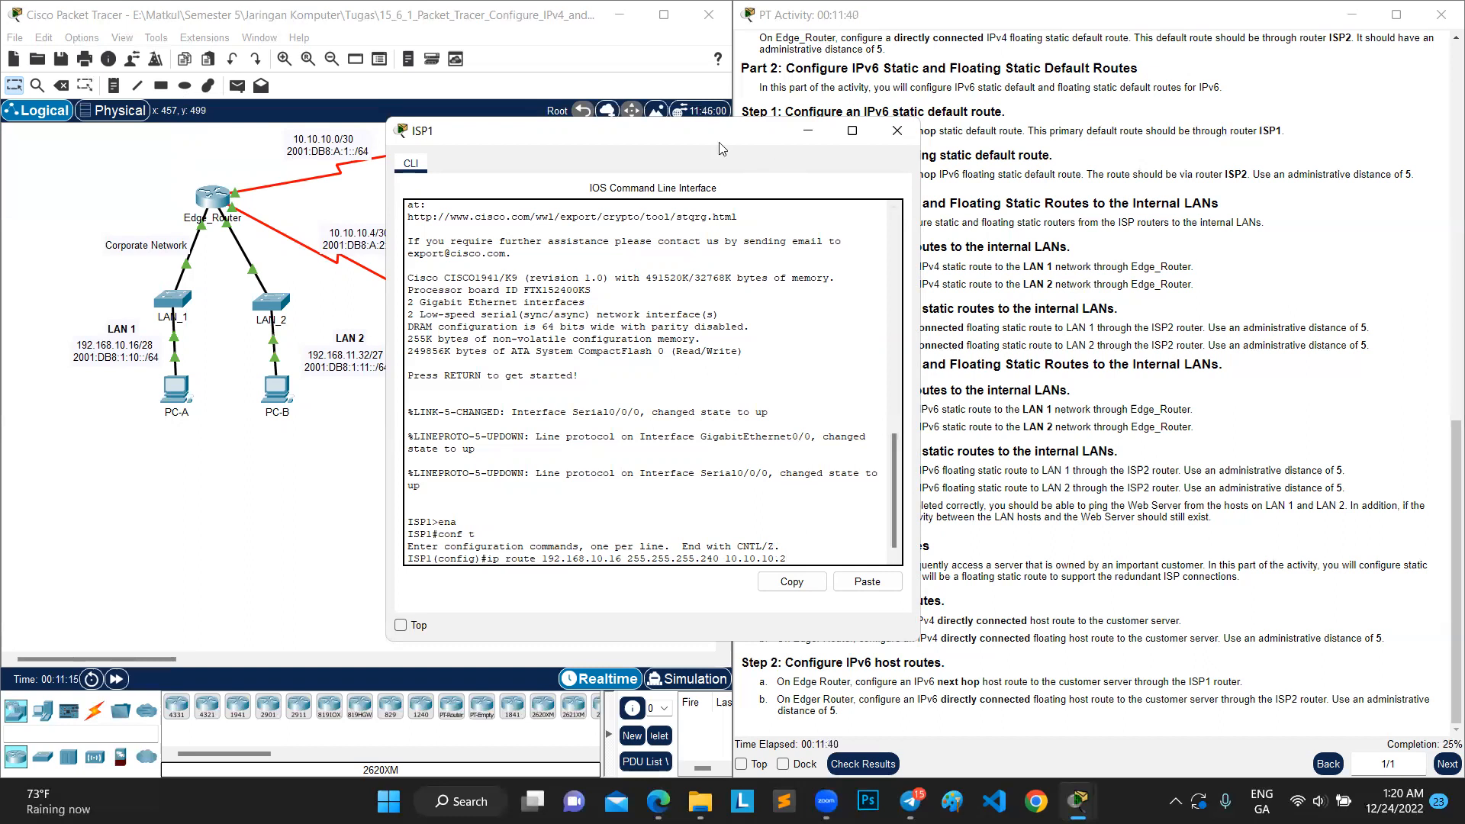
{"action": "left_click_drag", "start_coordinate": [722, 149], "coordinate": [516, 104]}
{"action": "scroll", "coordinate": [1061, 262], "scroll_direction": "up", "scroll_amount": 3}
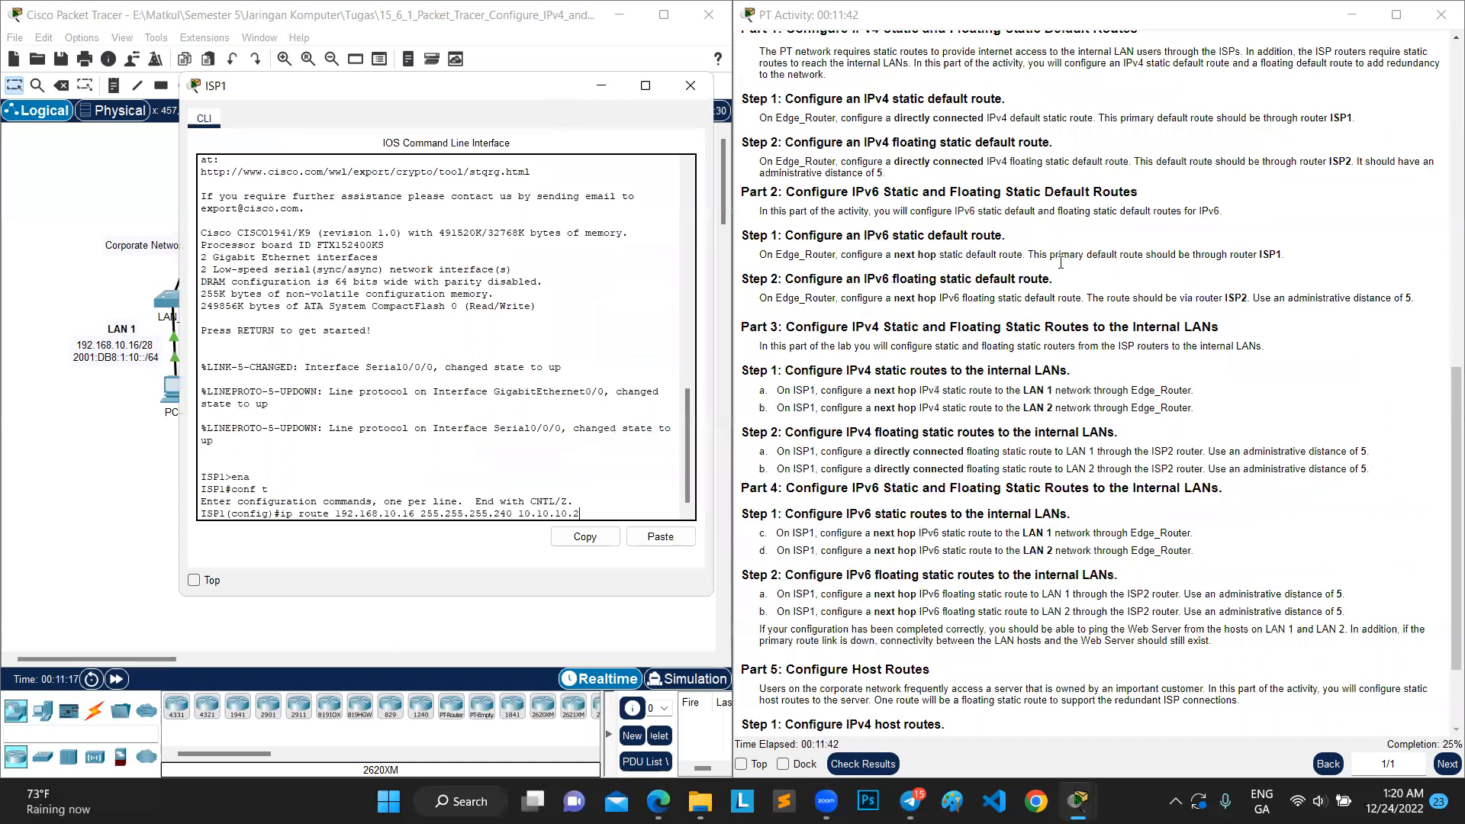
{"action": "scroll", "coordinate": [1061, 262], "scroll_direction": "up", "scroll_amount": 10}
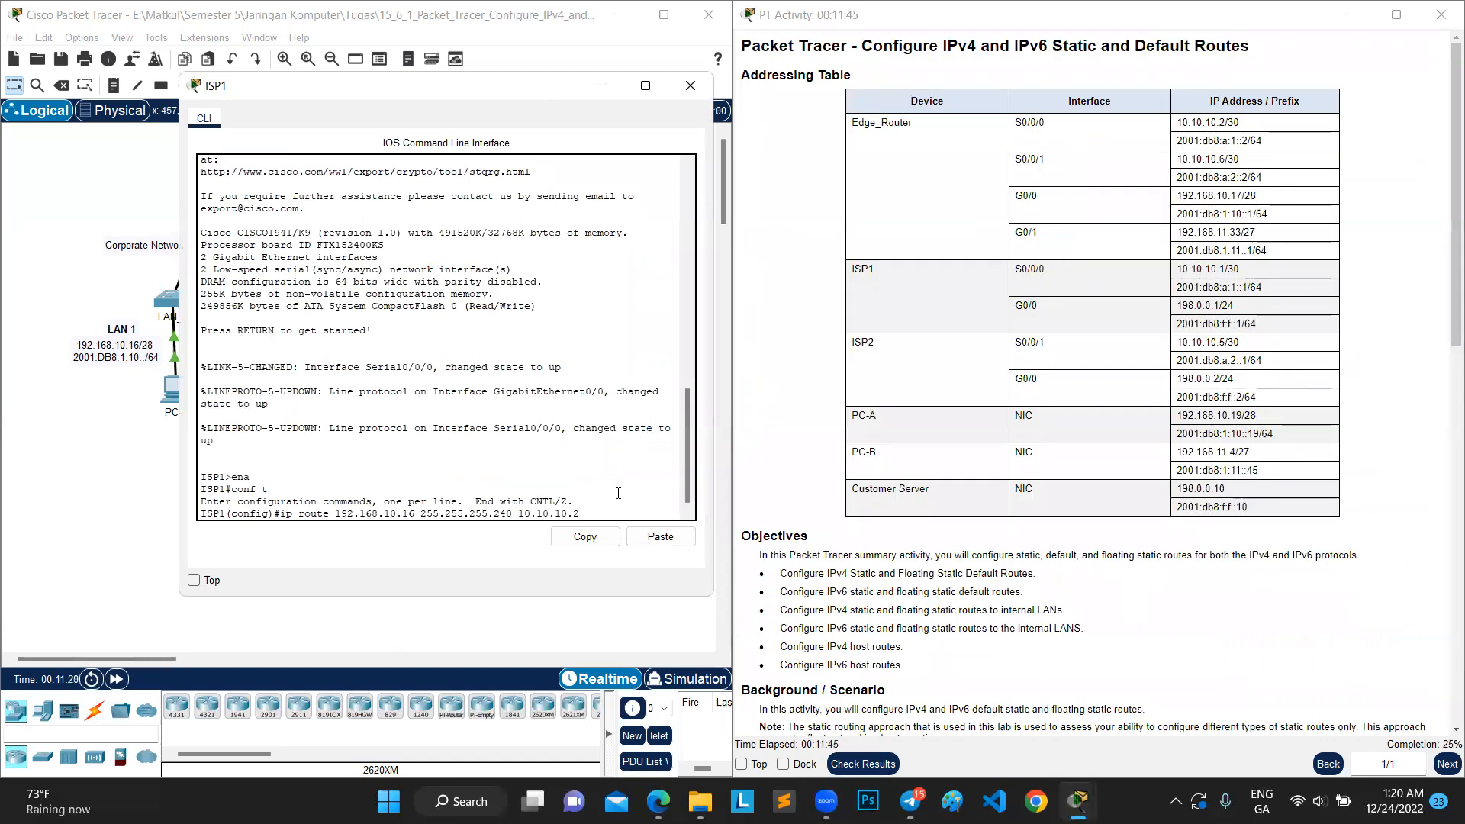
{"action": "key", "text": "BackSpace"}
{"action": "type", "text": "2"}
{"action": "key", "text": "Return"}
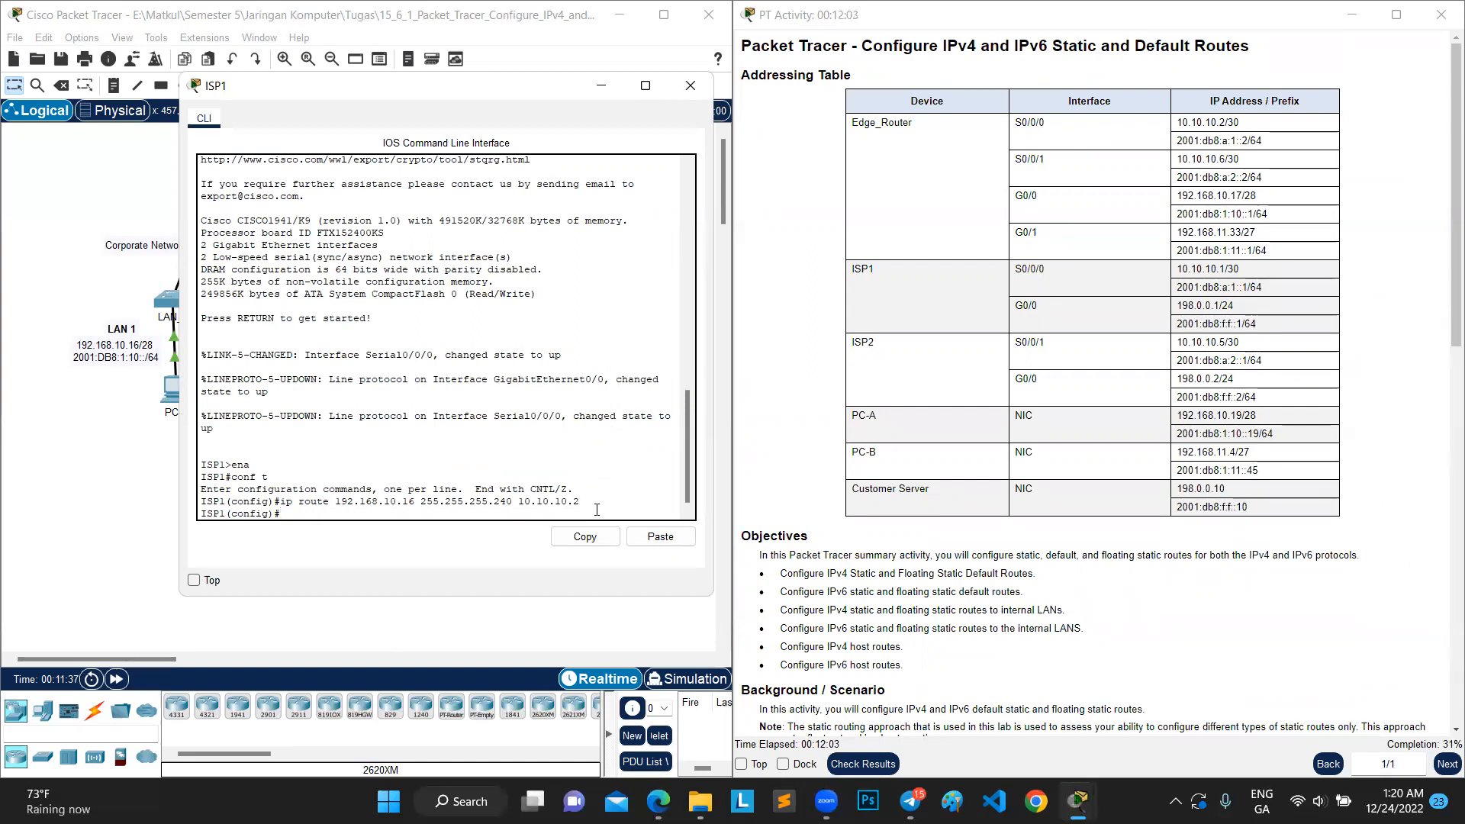
Reuse the previous route command to add an IPv4 static route to LAN 2, 192.168.11.32 255.255.255.224, through 10.10.10.2.
{"action": "scroll", "coordinate": [995, 416], "scroll_direction": "down", "scroll_amount": 10}
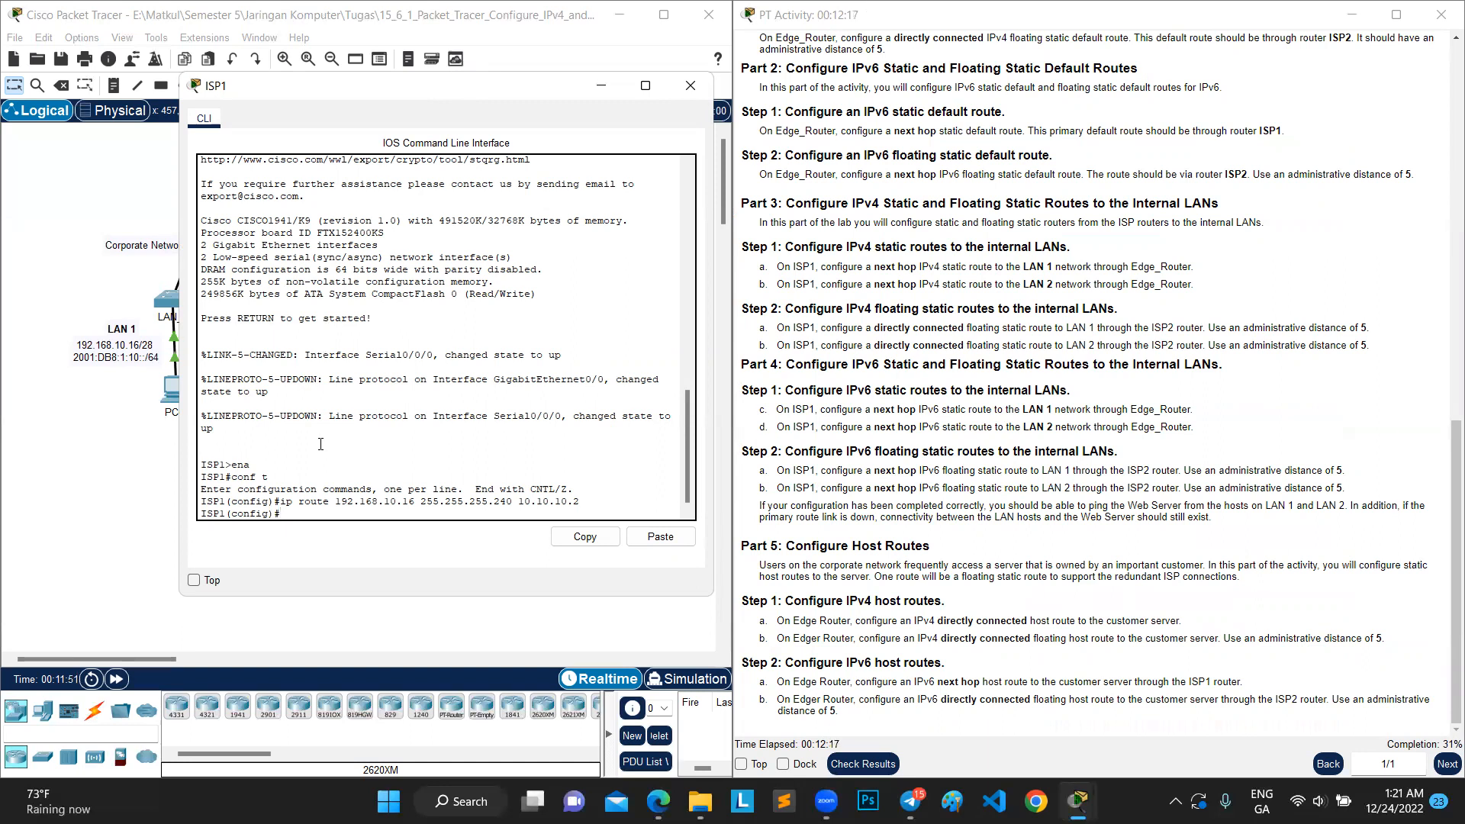
{"action": "key", "text": "Up"}
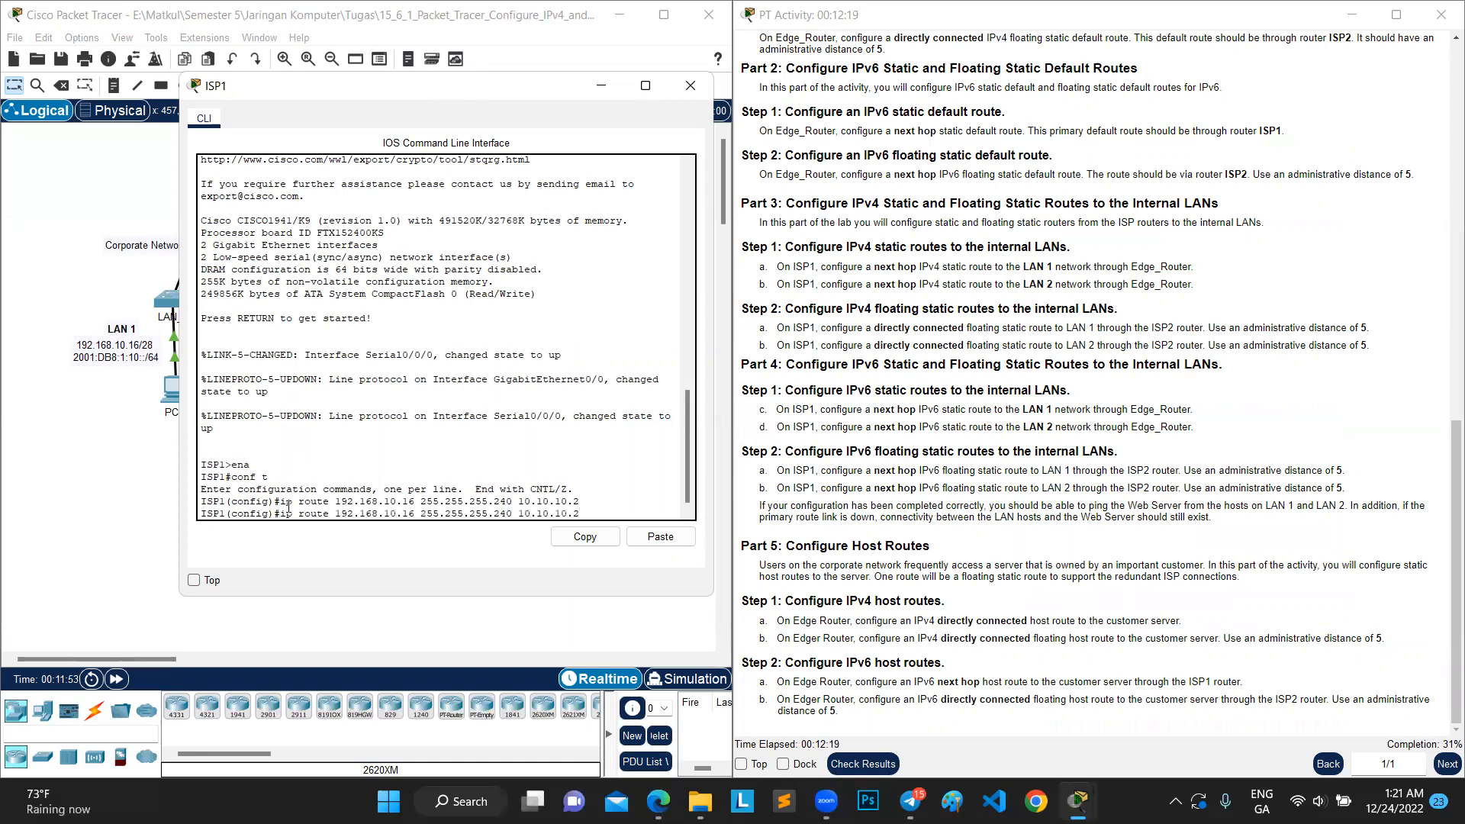
{"action": "key", "text": "Left"}
{"action": "key", "text": "Left"}
{"action": "key", "text": "Left"}
{"action": "key", "text": "Left"}
{"action": "key", "text": "Left"}
{"action": "key", "text": "Left"}
{"action": "key", "text": "Left"}
{"action": "key", "text": "Left"}
{"action": "key", "text": "Left"}
{"action": "key", "text": "Left"}
{"action": "key", "text": "Left"}
{"action": "key", "text": "BackSpace"}
{"action": "type", "text": "1"}
{"action": "key", "text": "Right"}
{"action": "key", "text": "Right"}
{"action": "key", "text": "Right"}
{"action": "key", "text": "BackSpace"}
{"action": "key", "text": "BackSpace"}
{"action": "type", "text": "132"}
{"action": "key", "text": "BackSpace"}
{"action": "key", "text": "BackSpace"}
{"action": "key", "text": "BackSpace"}
{"action": "type", "text": "32"}
{"action": "key", "text": "BackSpace"}
{"action": "key", "text": "BackSpace"}
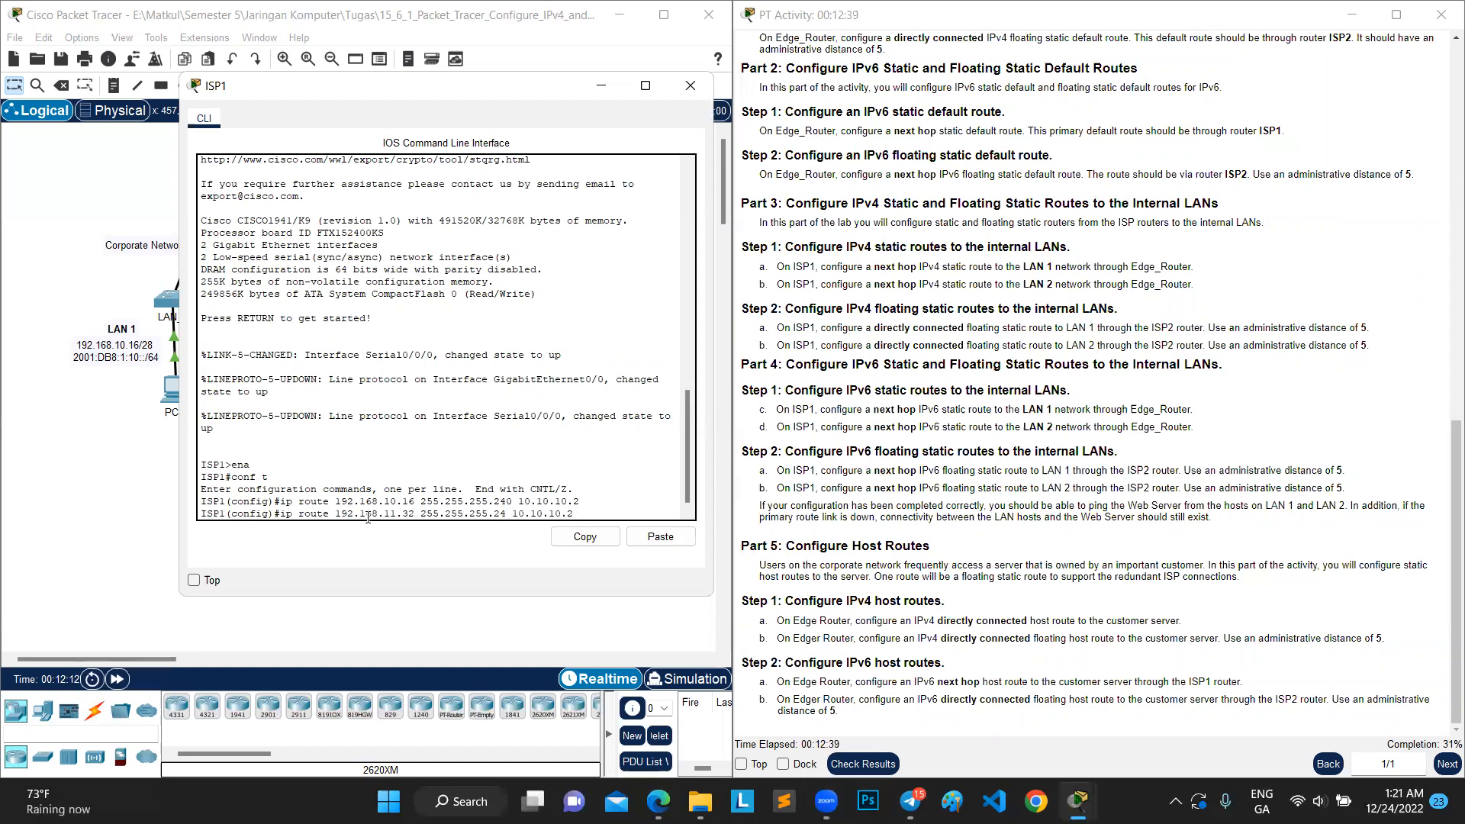
{"action": "type", "text": "24"}
{"action": "key", "text": "Right"}
{"action": "key", "text": "Right"}
{"action": "key", "text": "Return"}
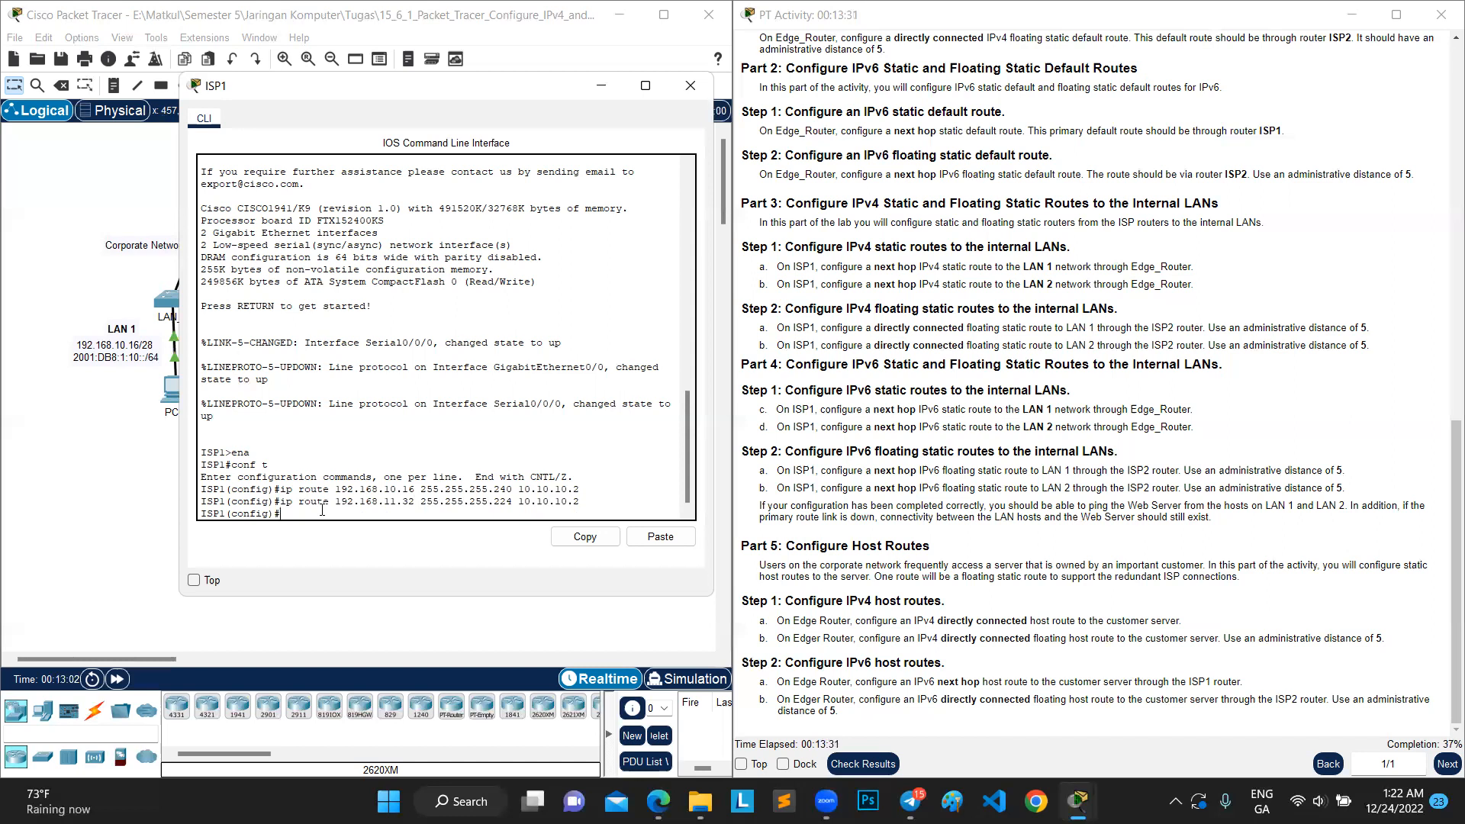
Adapt the previous route command to add a LAN 1 route, 192.168.10.16 255.255.255.240, through ISP2 at 198.0.0.2.
{"action": "key", "text": "Up"}
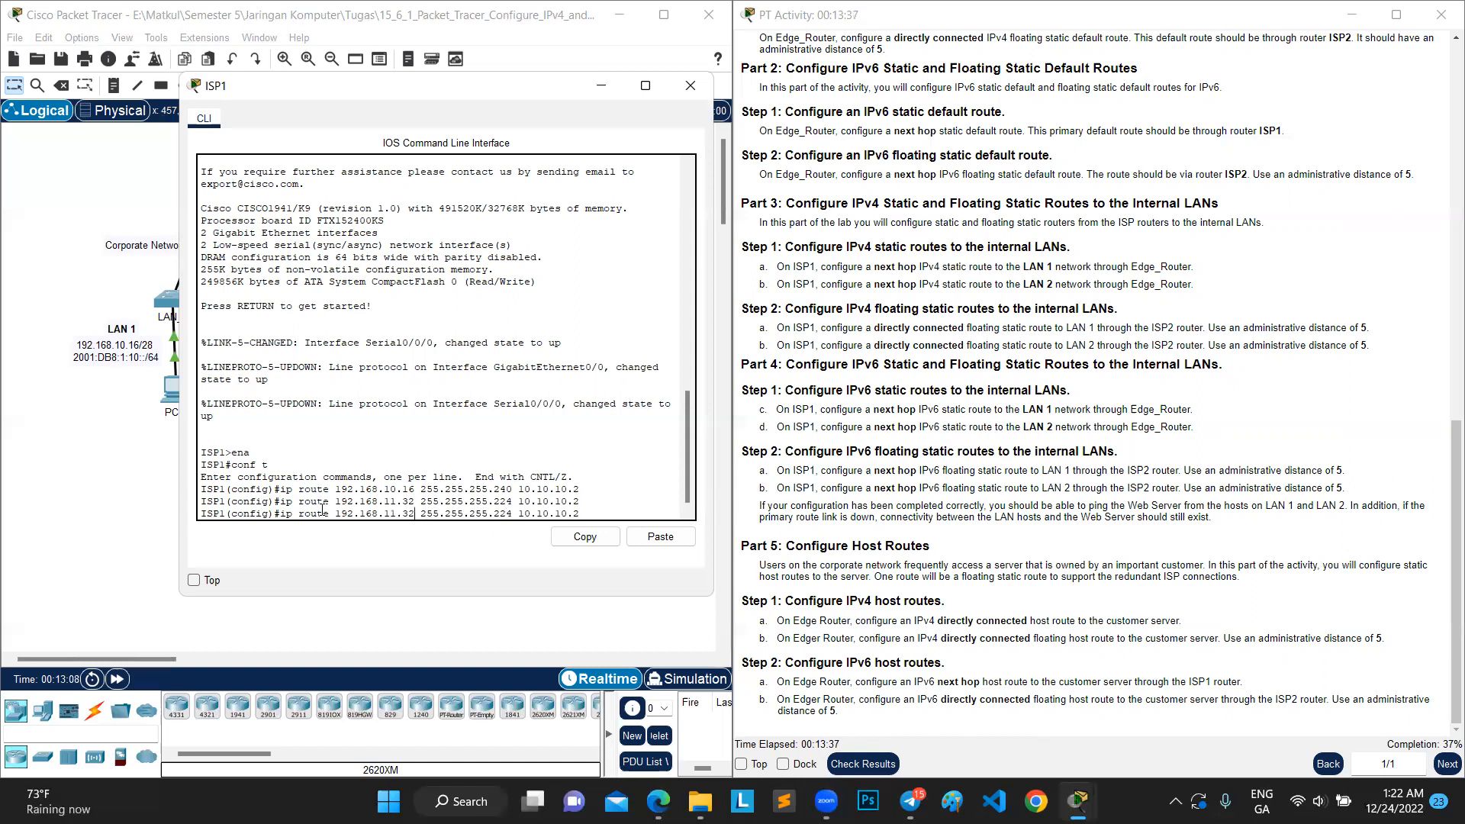
{"action": "key", "text": "BackSpace"}
{"action": "type", "text": "0"}
{"action": "key", "text": "Right"}
{"action": "key", "text": "BackSpace"}
{"action": "key", "text": "BackSpace"}
{"action": "type", "text": "16"}
{"action": "key", "text": "BackSpace"}
{"action": "key", "text": "BackSpace"}
{"action": "type", "text": "40"}
{"action": "key", "text": "BackSpace"}
{"action": "key", "text": "BackSpace"}
{"action": "key", "text": "BackSpace"}
{"action": "key", "text": "BackSpace"}
{"action": "key", "text": "BackSpace"}
{"action": "key", "text": "BackSpace"}
{"action": "type", "text": "98"}
{"action": "scroll", "coordinate": [1094, 146], "scroll_direction": "up", "scroll_amount": 15}
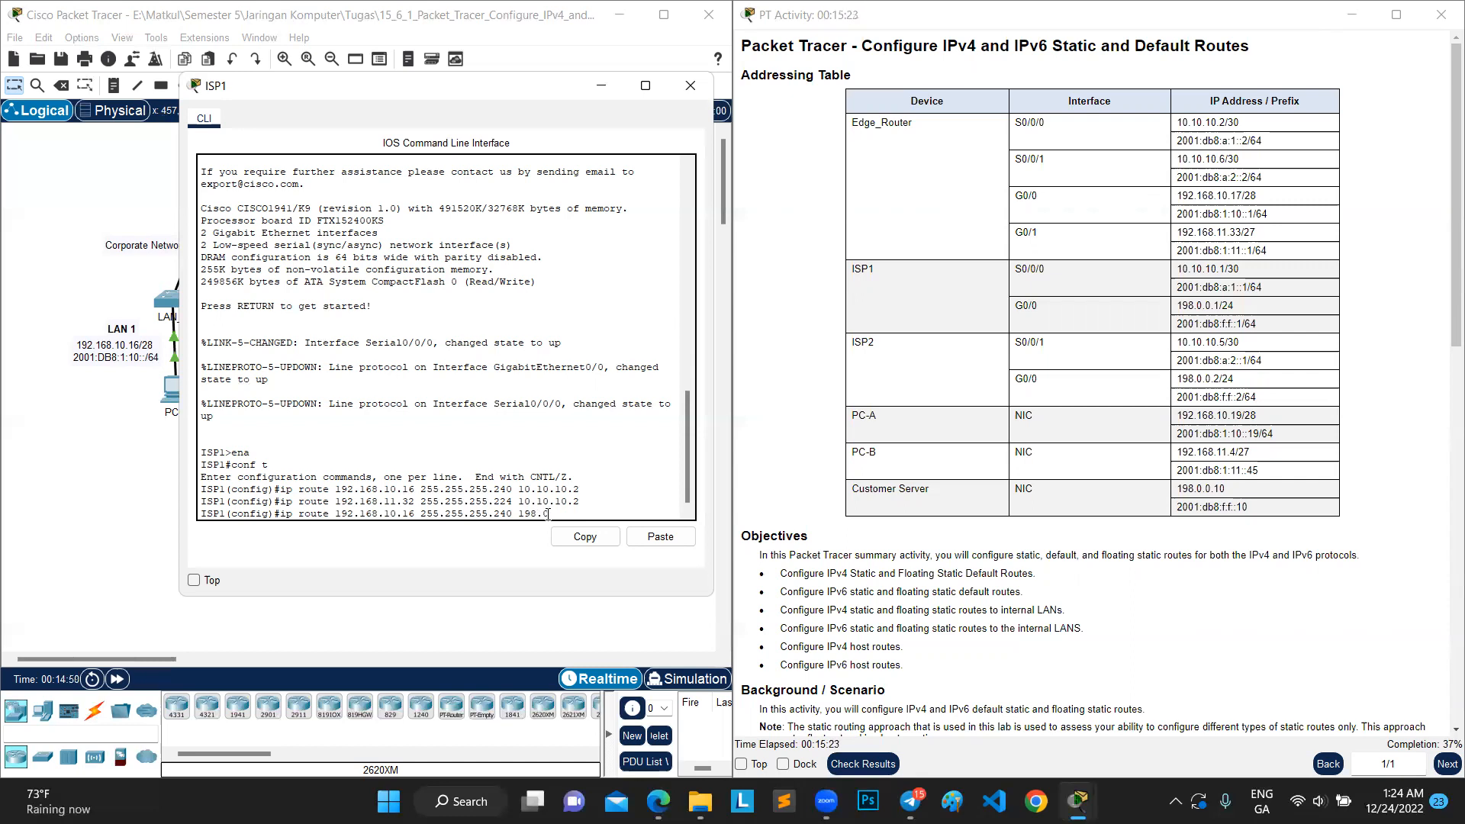
{"action": "type", "text": "0.2"}
{"action": "key", "text": "Return"}
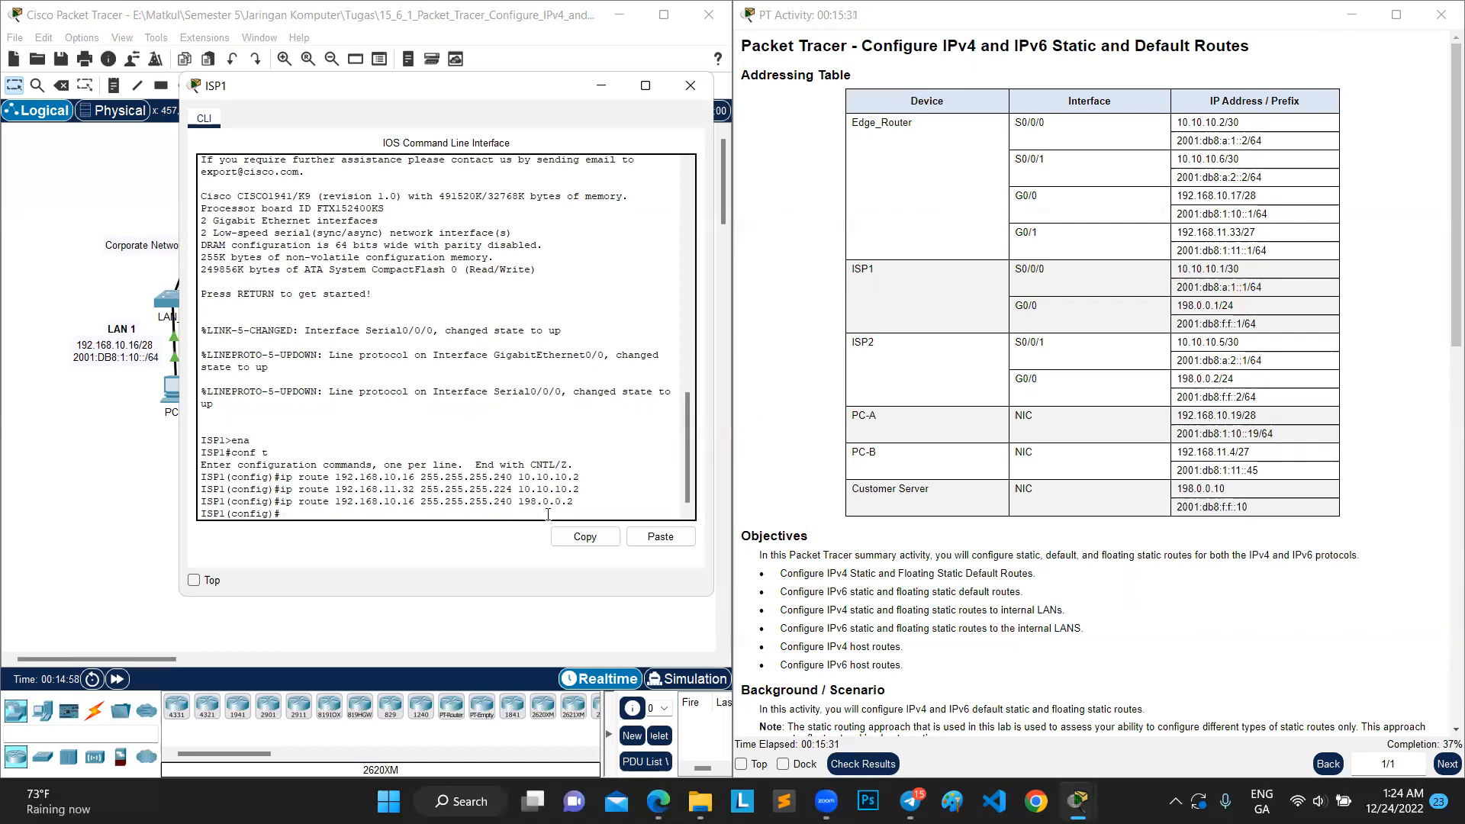
Try the 192.168.10.16 255.255.255.240 route with next hop 198.0.0.1, and rerun it with next hop 198.0.0.2.
{"action": "key", "text": "Up"}
{"action": "type", "text": "1"}
{"action": "key", "text": "Return"}
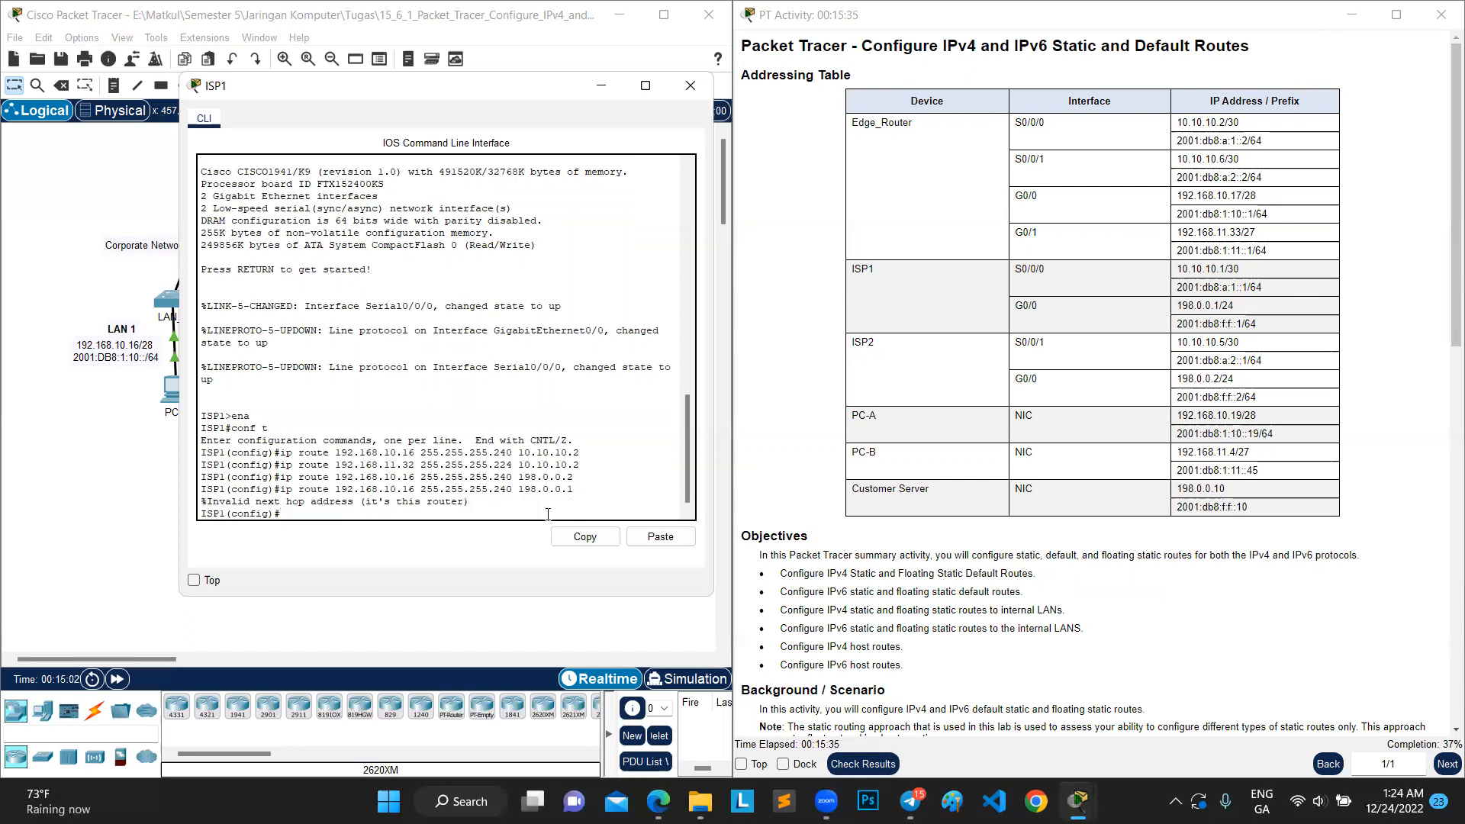
{"action": "key", "text": "Up"}
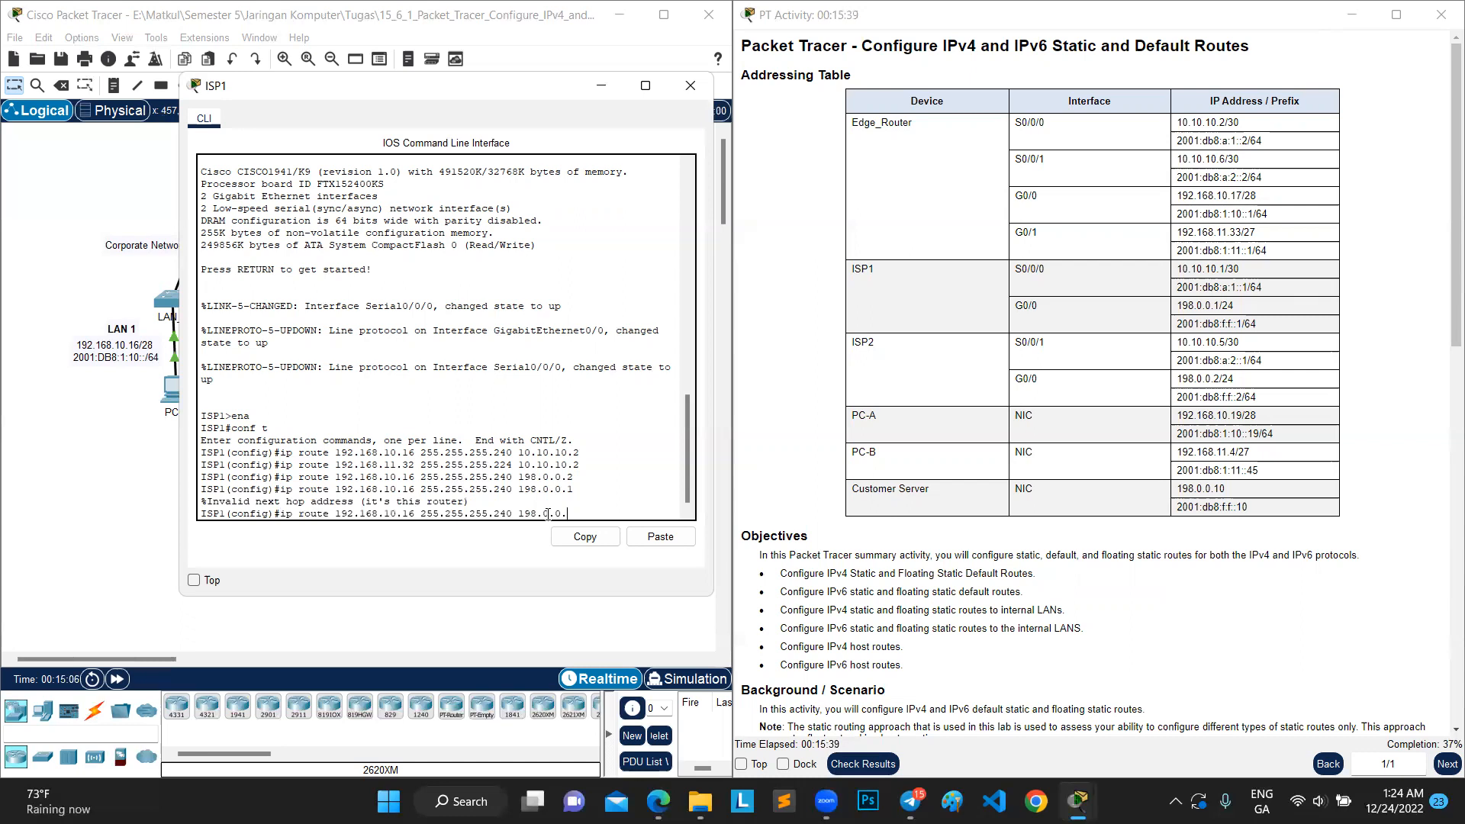
{"action": "key", "text": "Return"}
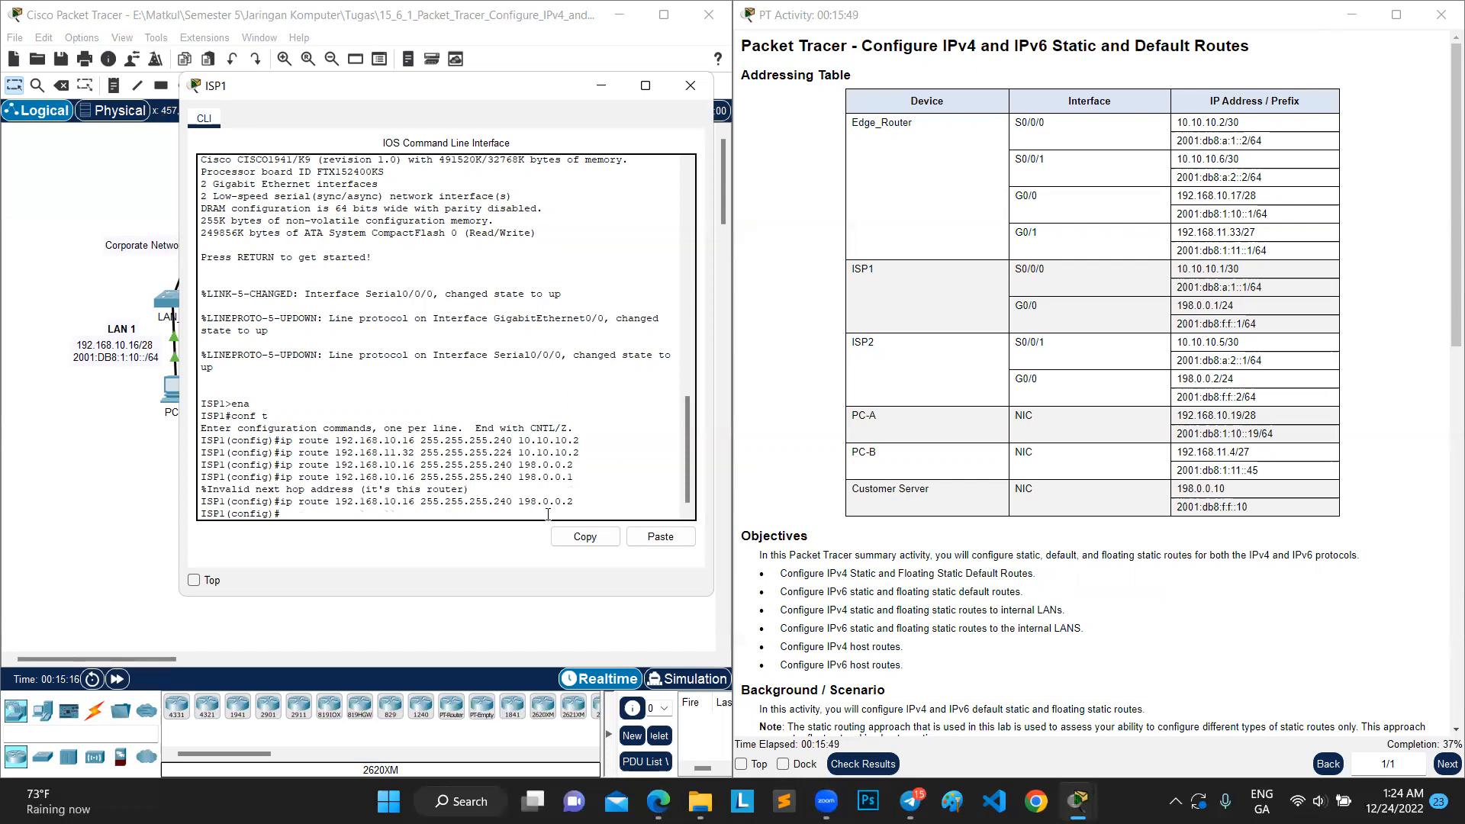
Add an IPv4 floating static route on ISP1 to LAN 2, 192.168.11.32 255.255.255.224, through 198.0.0.2 with administrative distance 5.
{"action": "scroll", "coordinate": [897, 545], "scroll_direction": "down", "scroll_amount": 15}
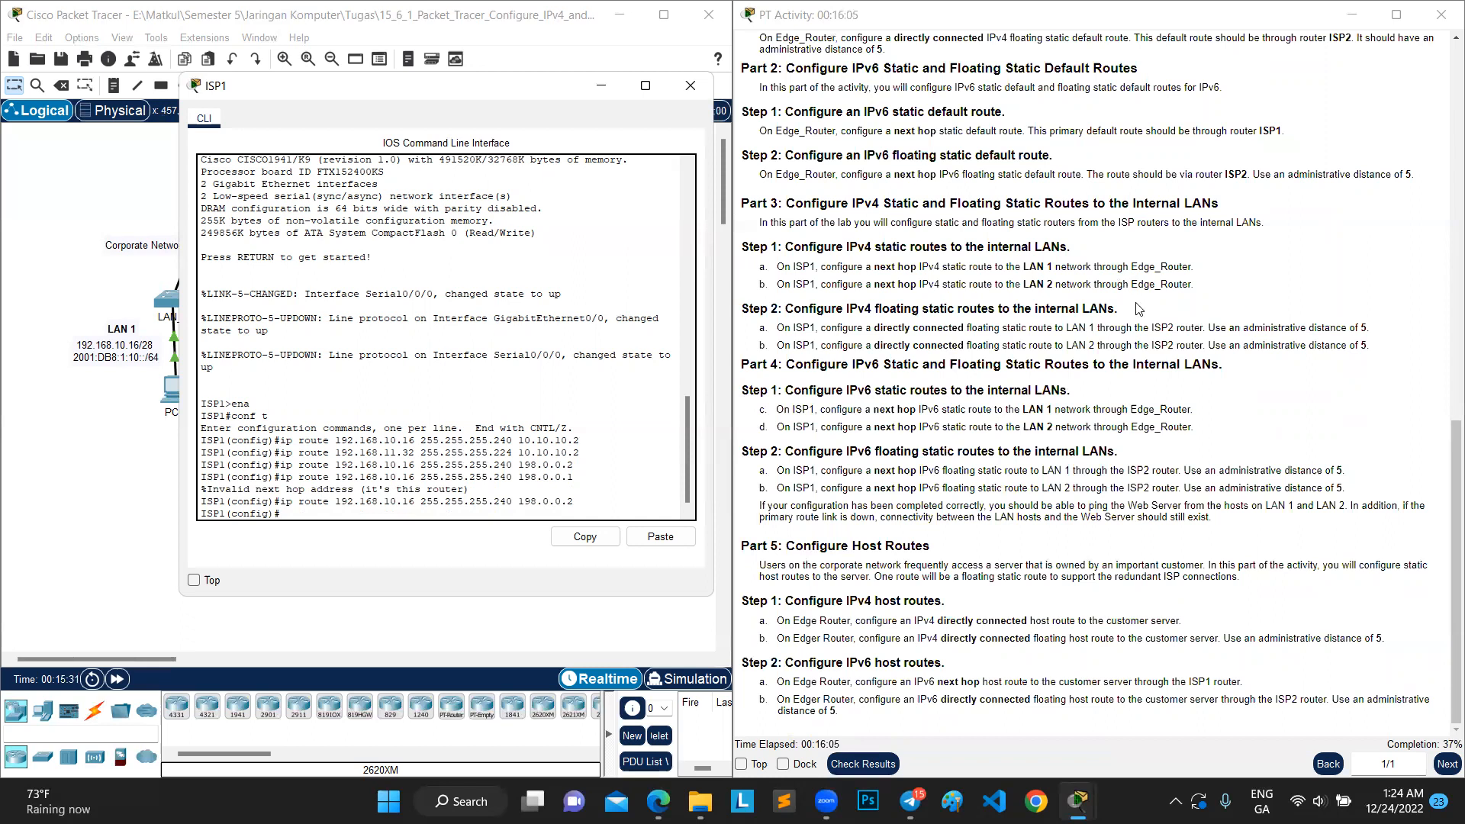
{"action": "scroll", "coordinate": [1084, 320], "scroll_direction": "up", "scroll_amount": 15}
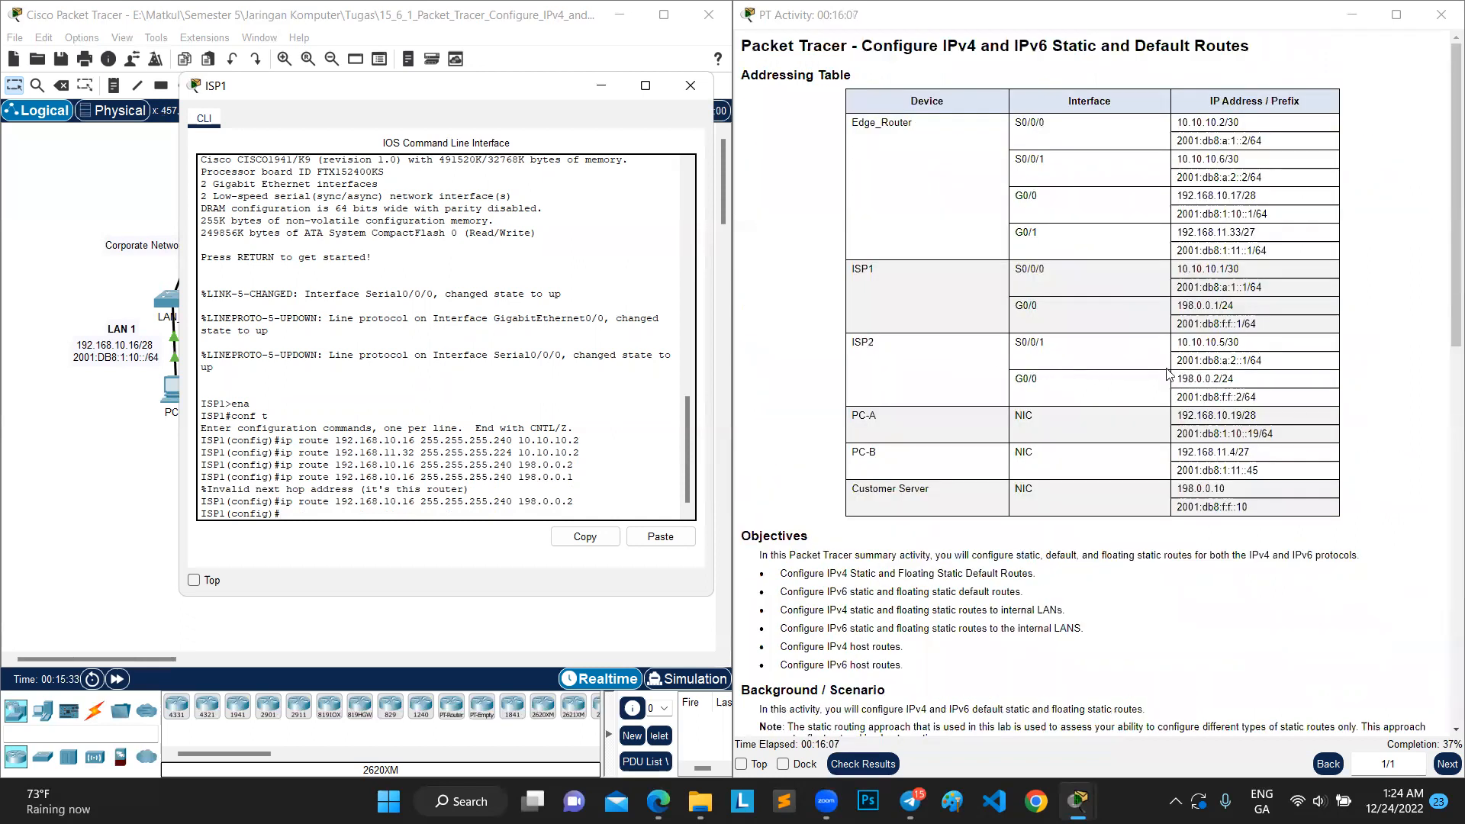
{"action": "key", "text": "Up"}
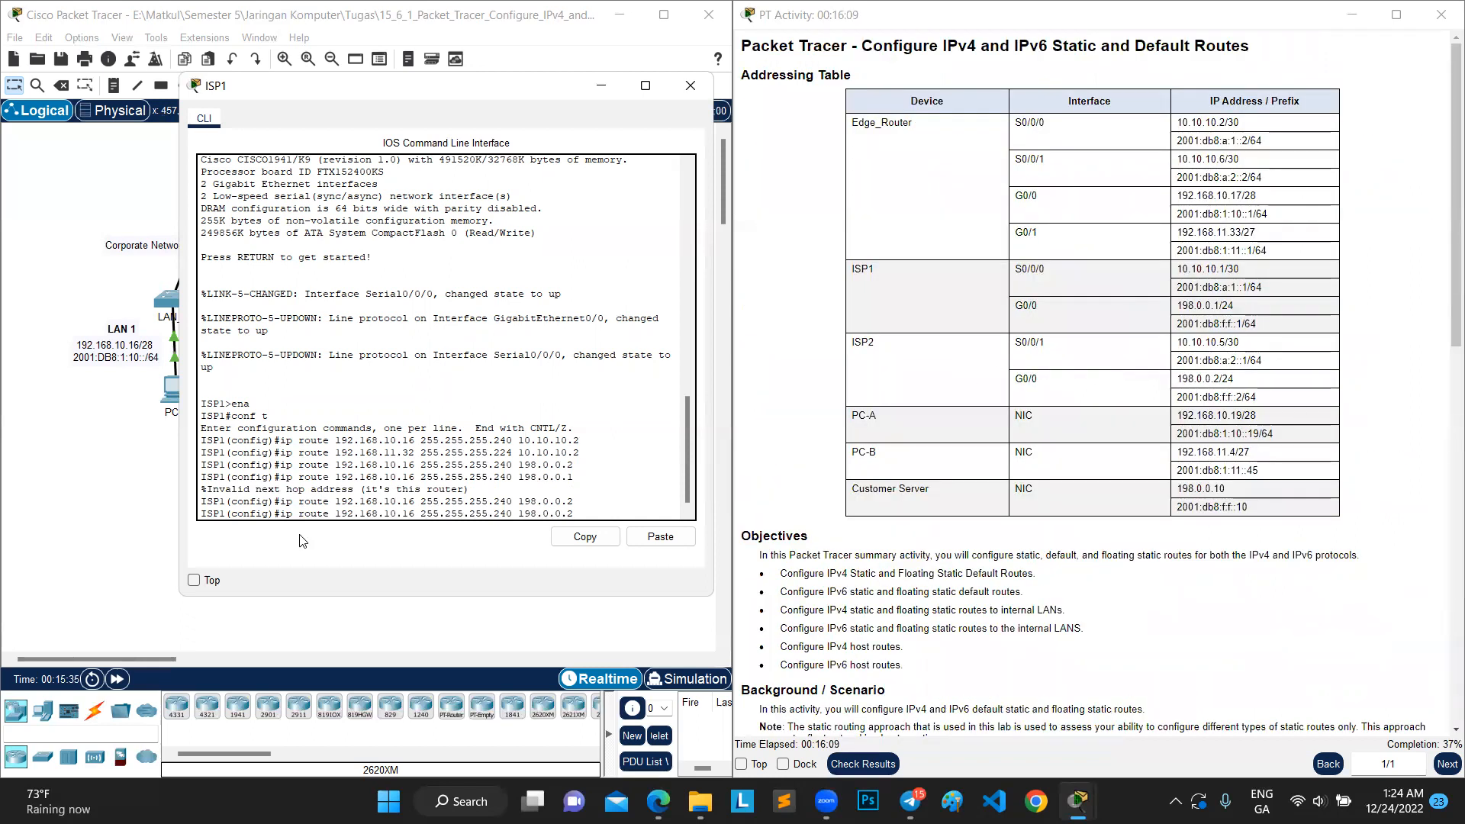
{"action": "key", "text": "Left"}
{"action": "key", "text": "Left"}
{"action": "key", "text": "Left"}
{"action": "key", "text": "Left"}
{"action": "key", "text": "Left"}
{"action": "key", "text": "Left"}
{"action": "key", "text": "Left"}
{"action": "key", "text": "Left"}
{"action": "key", "text": "BackSpace"}
{"action": "type", "text": "1"}
{"action": "key", "text": "Right"}
{"action": "key", "text": "Right"}
{"action": "key", "text": "Right"}
{"action": "key", "text": "BackSpace"}
{"action": "key", "text": "BackSpace"}
{"action": "type", "text": "32"}
{"action": "key", "text": "Right"}
{"action": "key", "text": "Right"}
{"action": "key", "text": "Right"}
{"action": "key", "text": "BackSpace"}
{"action": "key", "text": "BackSpace"}
{"action": "type", "text": "24"}
{"action": "key", "text": "Return"}
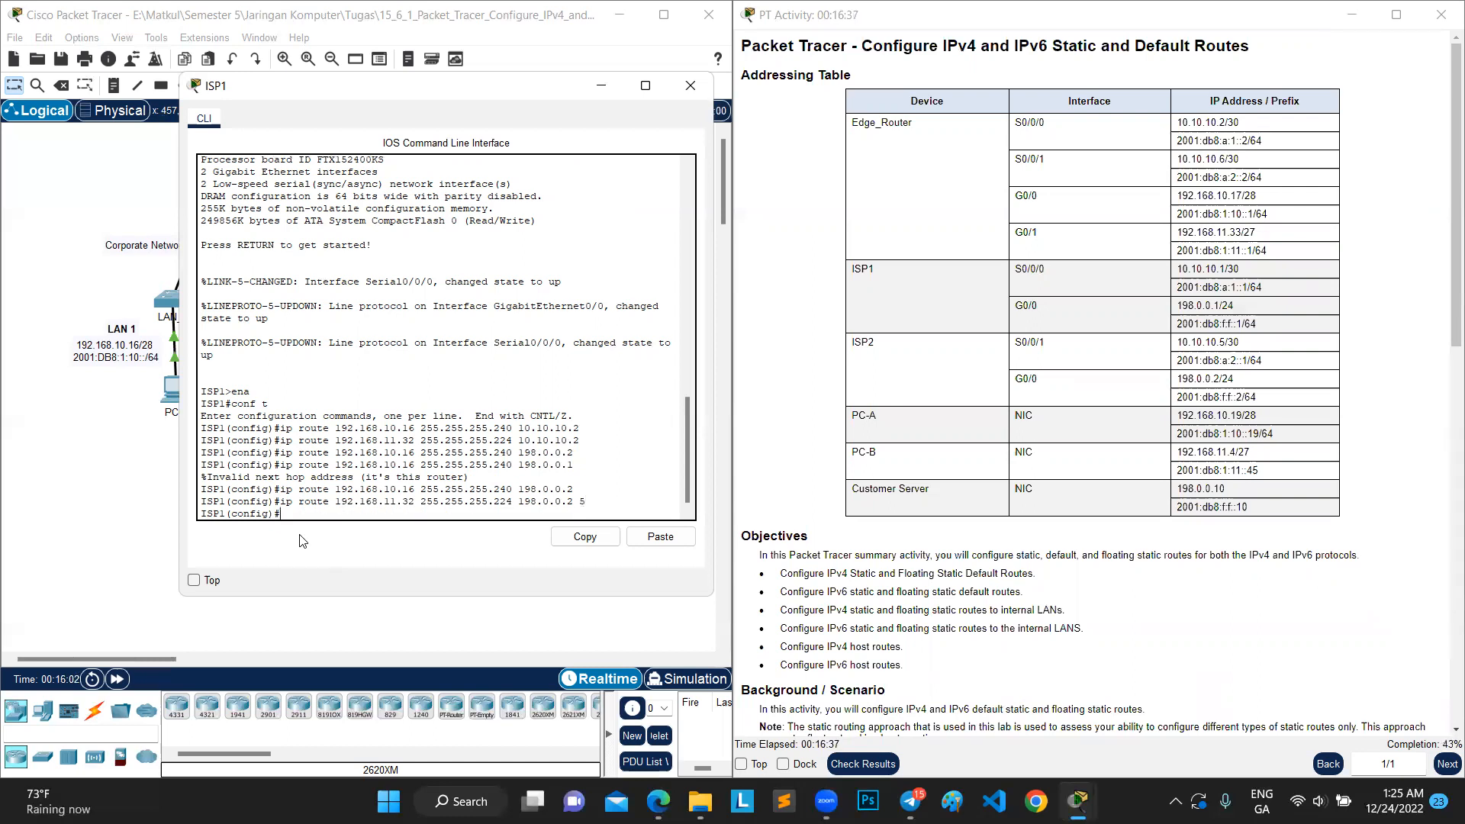
Add an IPv4 floating static route on ISP1 to LAN 1, 192.168.10.16 255.255.255.240, through 198.0.0.2 with administrative distance 5.
{"action": "key", "text": "Up"}
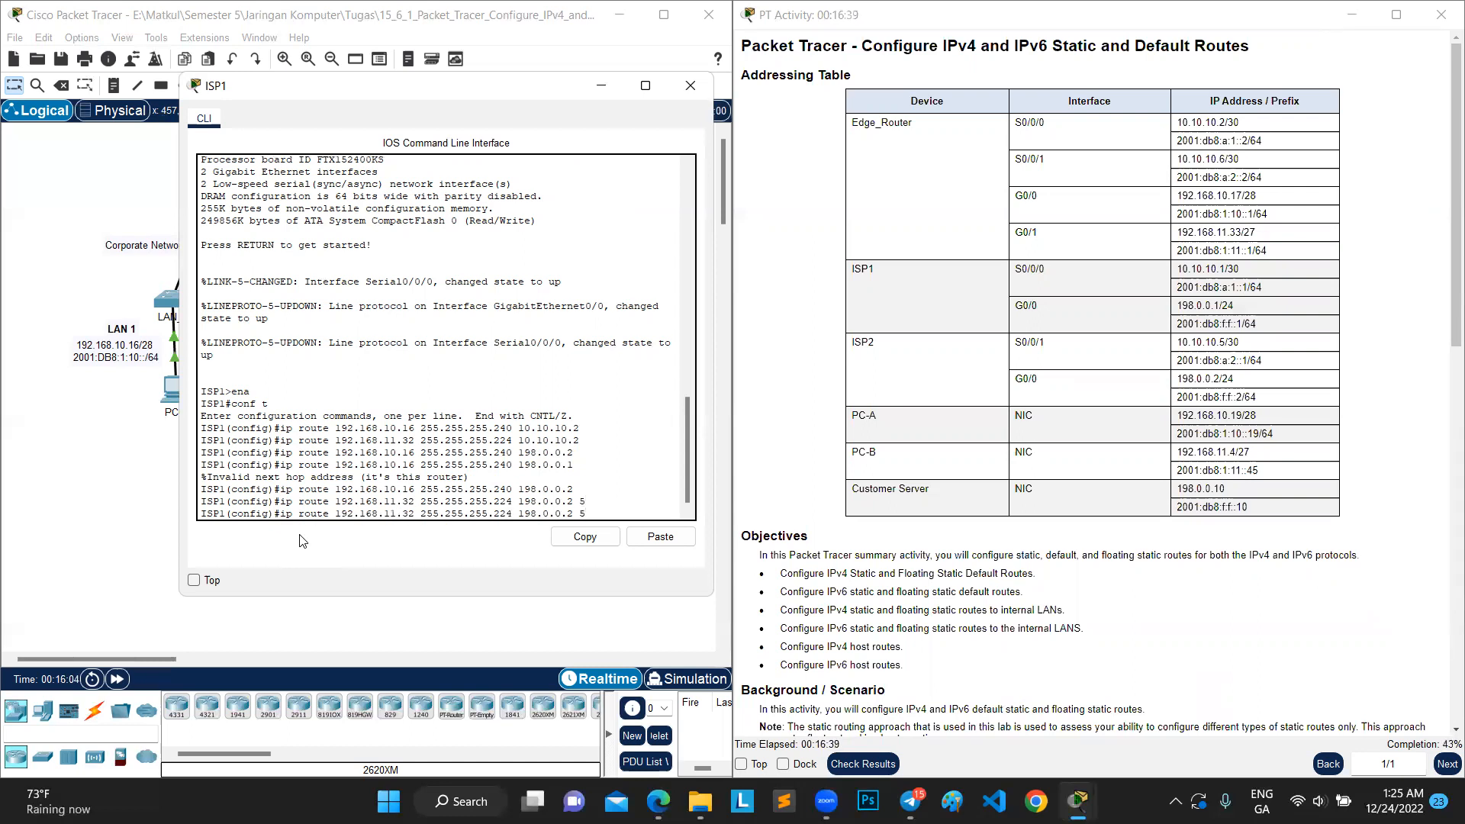
{"action": "key", "text": "Left"}
{"action": "key", "text": "Left"}
{"action": "key", "text": "Left"}
{"action": "key", "text": "BackSpace"}
{"action": "key", "text": "BackSpace"}
{"action": "type", "text": "40"}
{"action": "key", "text": "BackSpace"}
{"action": "key", "text": "BackSpace"}
{"action": "type", "text": "16"}
{"action": "key", "text": "BackSpace"}
{"action": "type", "text": "0"}
{"action": "key", "text": "Right"}
{"action": "key", "text": "Right"}
{"action": "key", "text": "Right"}
{"action": "key", "text": "Right"}
{"action": "key", "text": "Right"}
{"action": "key", "text": "Right"}
{"action": "key", "text": "Return"}
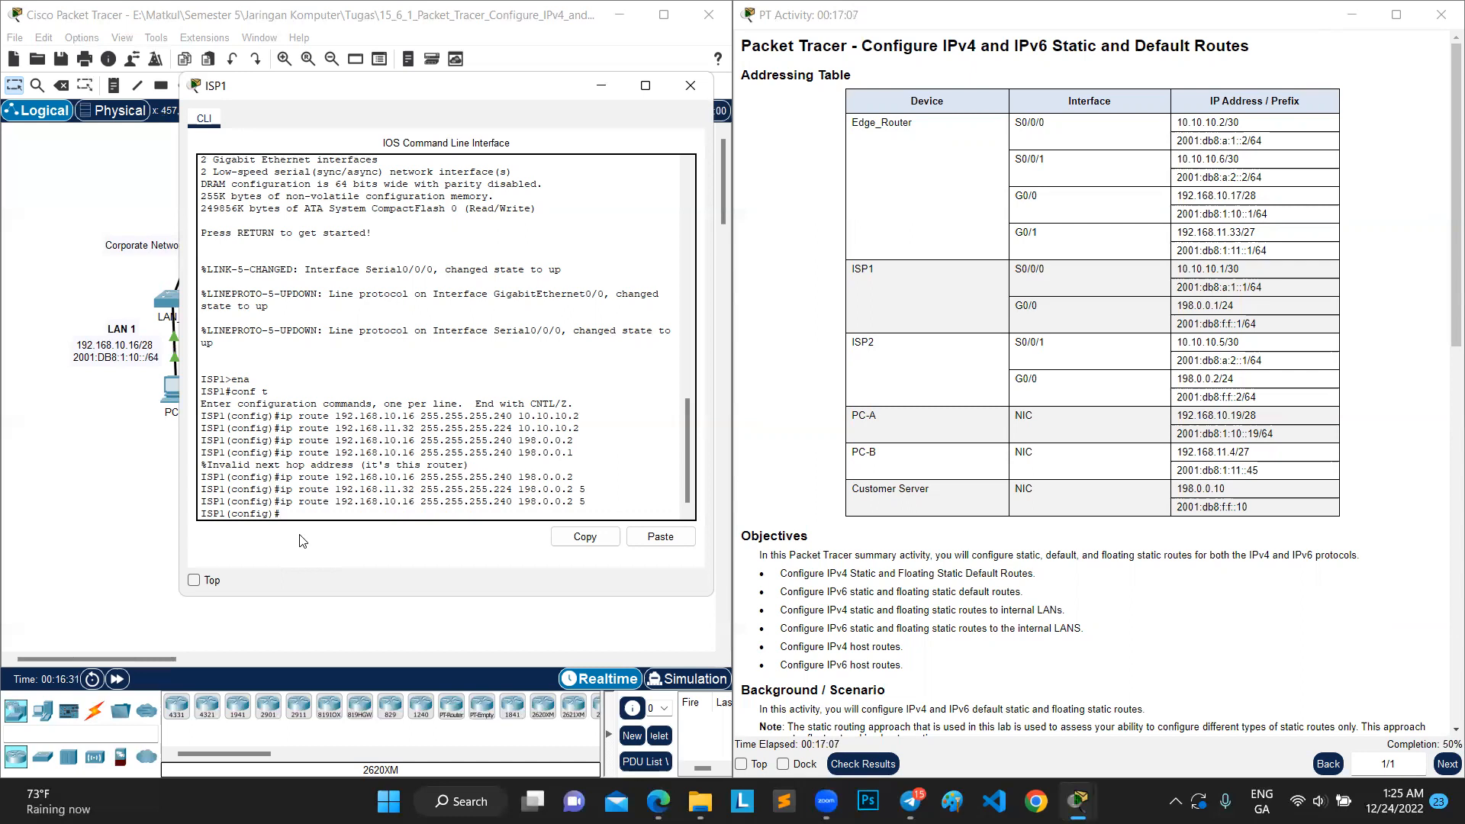
Consult the Part 4 instructions and addressing table, and add an IPv6 static route to 2001::db8:1:11/64 through next hop 2001:db8:a:1::2.
{"action": "scroll", "coordinate": [850, 532], "scroll_direction": "down", "scroll_amount": 10}
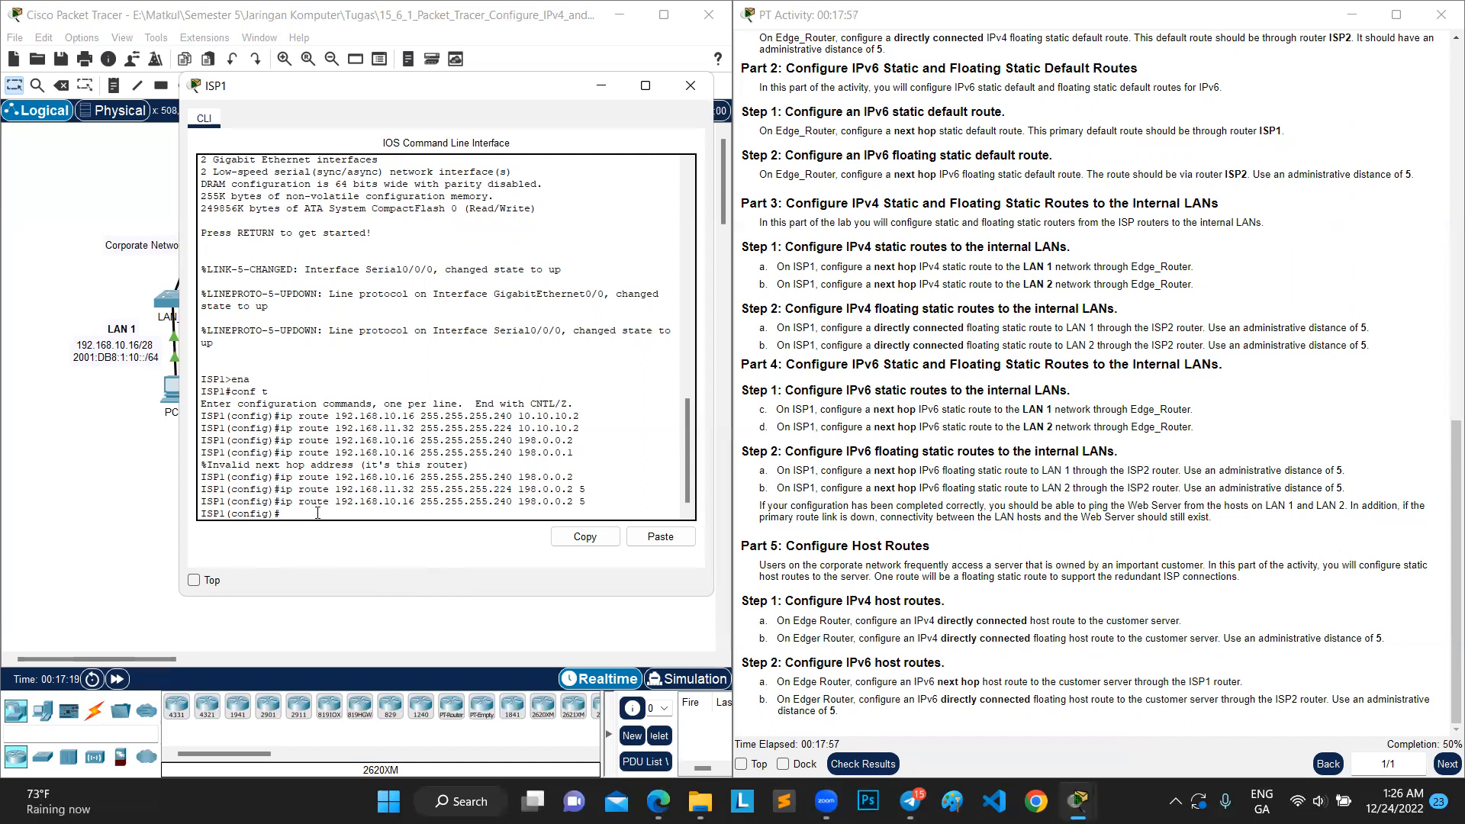
{"action": "type", "text": "pv6 route 2001::db8:1:1"}
{"action": "scroll", "coordinate": [1059, 328], "scroll_direction": "up", "scroll_amount": 4}
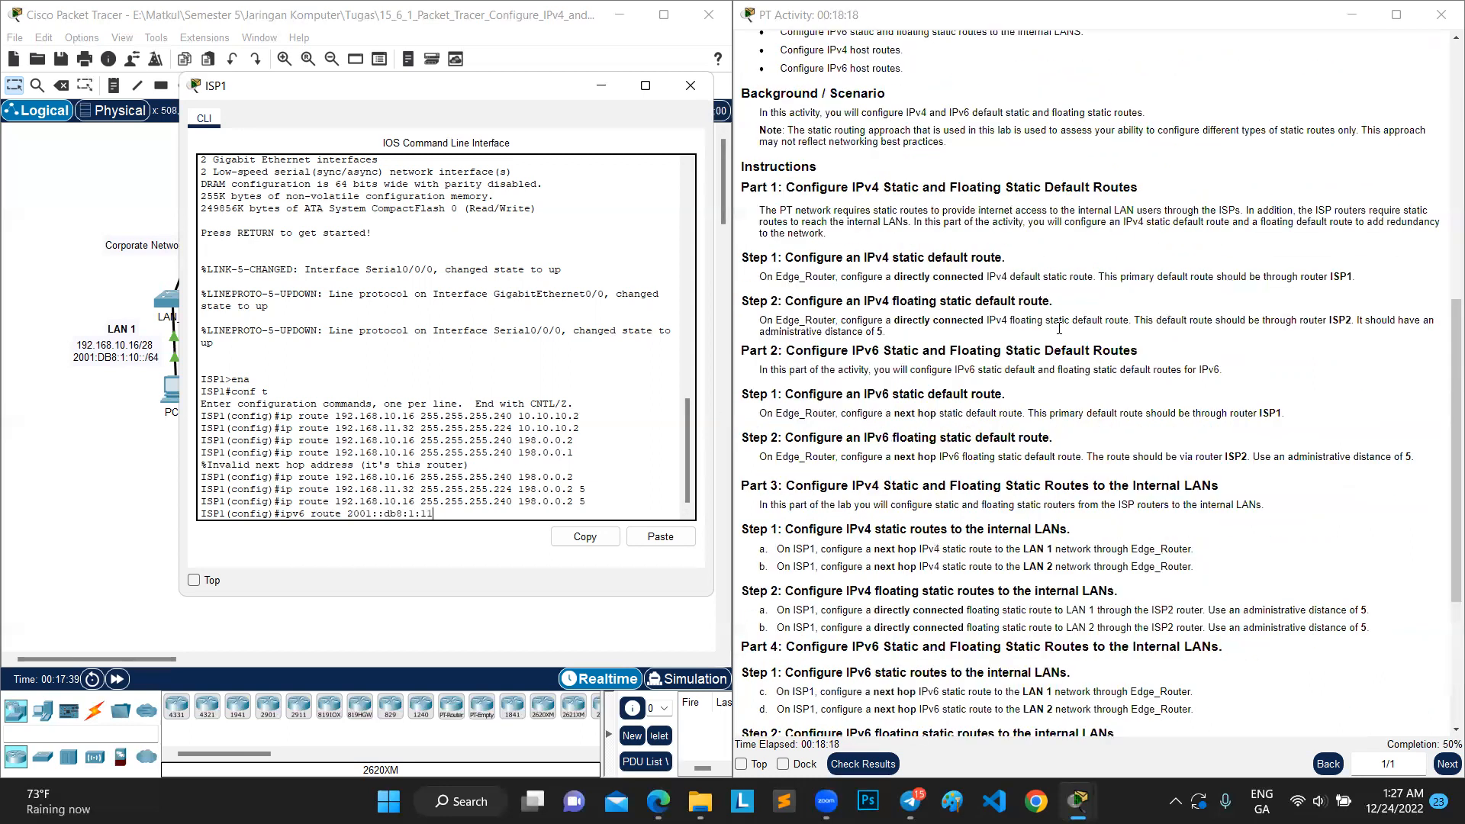
{"action": "scroll", "coordinate": [1059, 328], "scroll_direction": "up", "scroll_amount": 8}
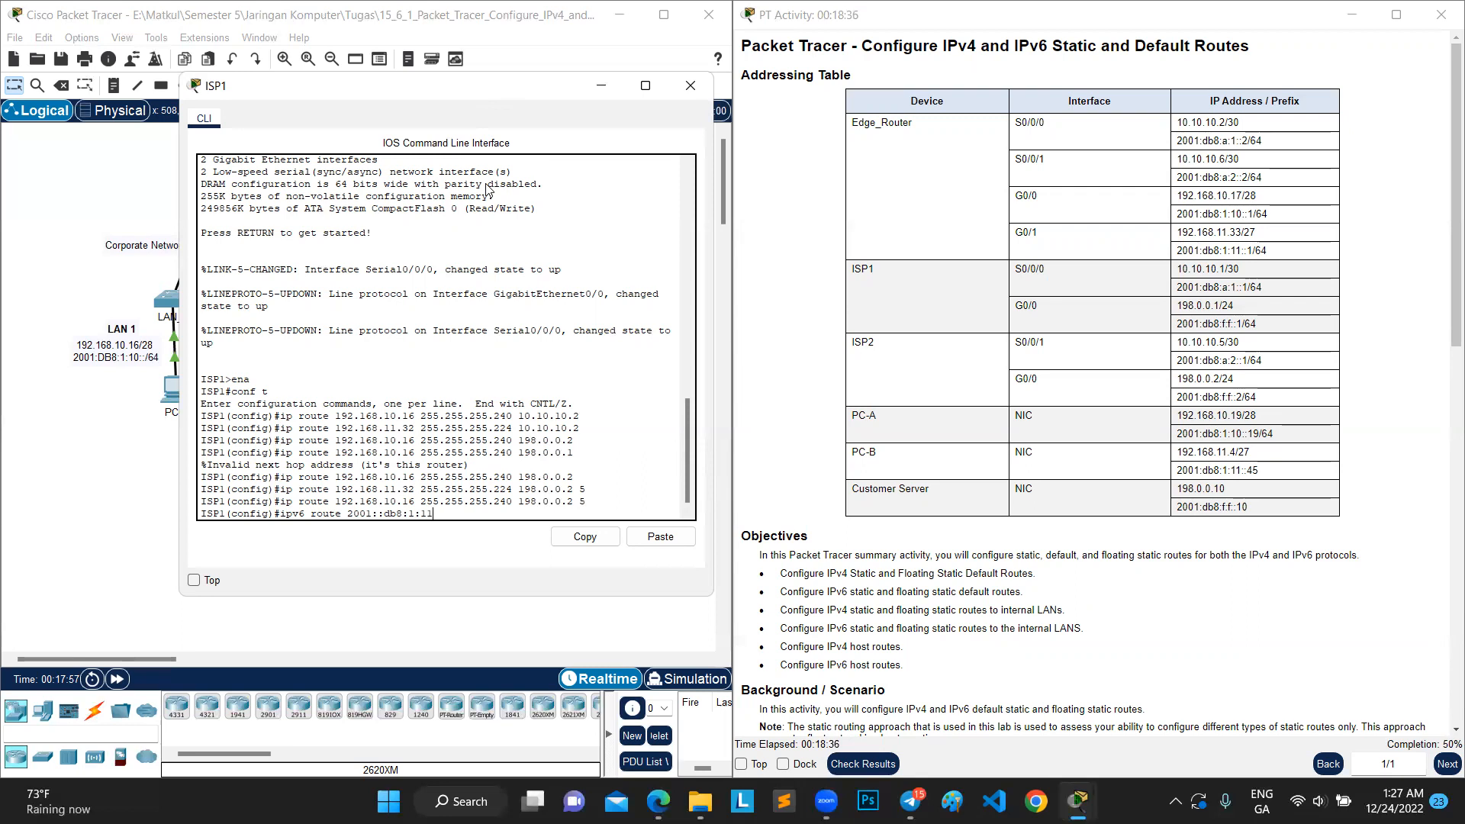
{"action": "left_click_drag", "start_coordinate": [435, 85], "coordinate": [391, 101]}
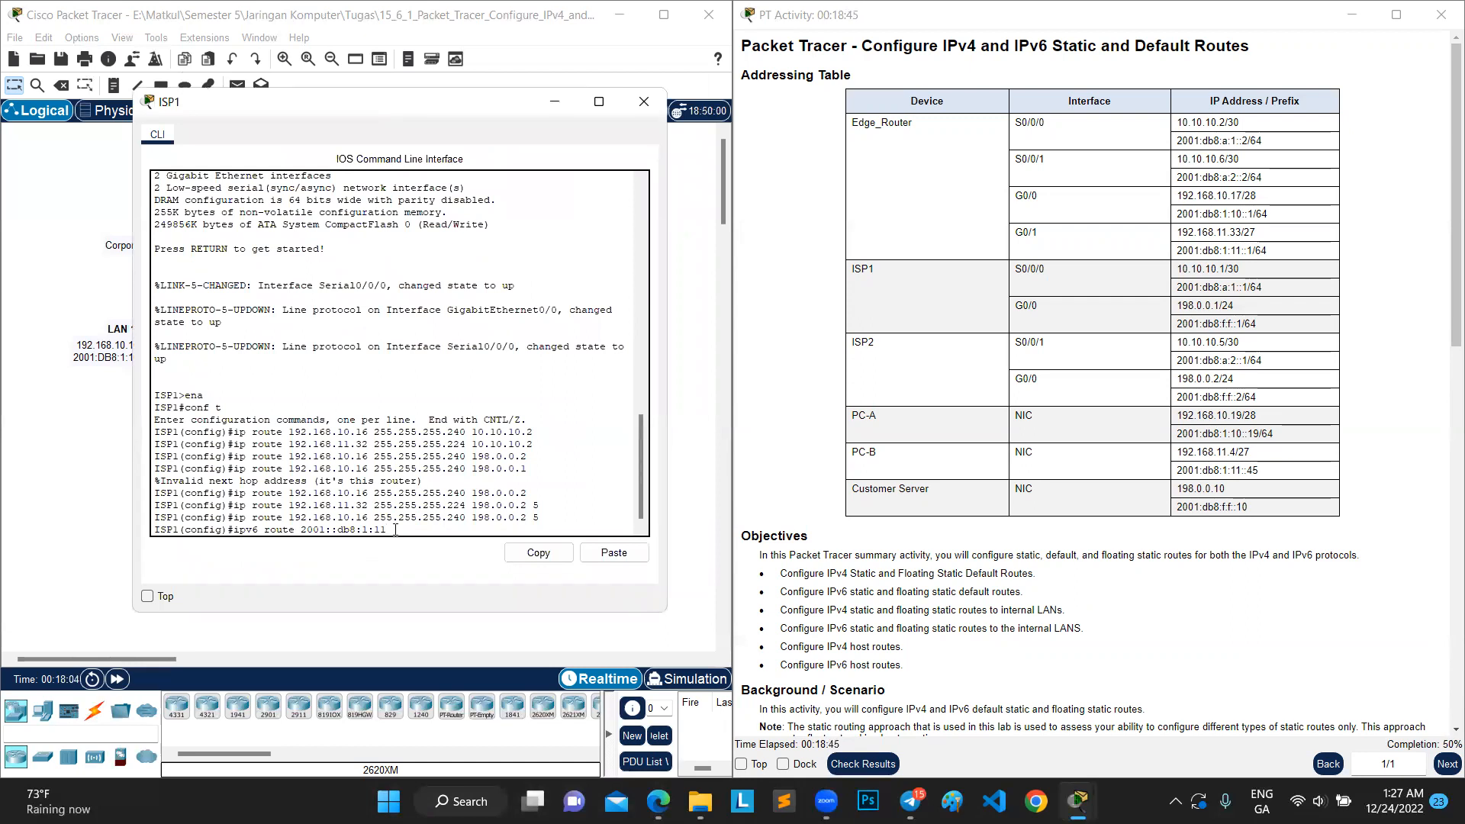
{"action": "type", "text": "/64"}
{"action": "type", "text": "2001:db8:a:1::2"}
{"action": "key", "text": "Return"}
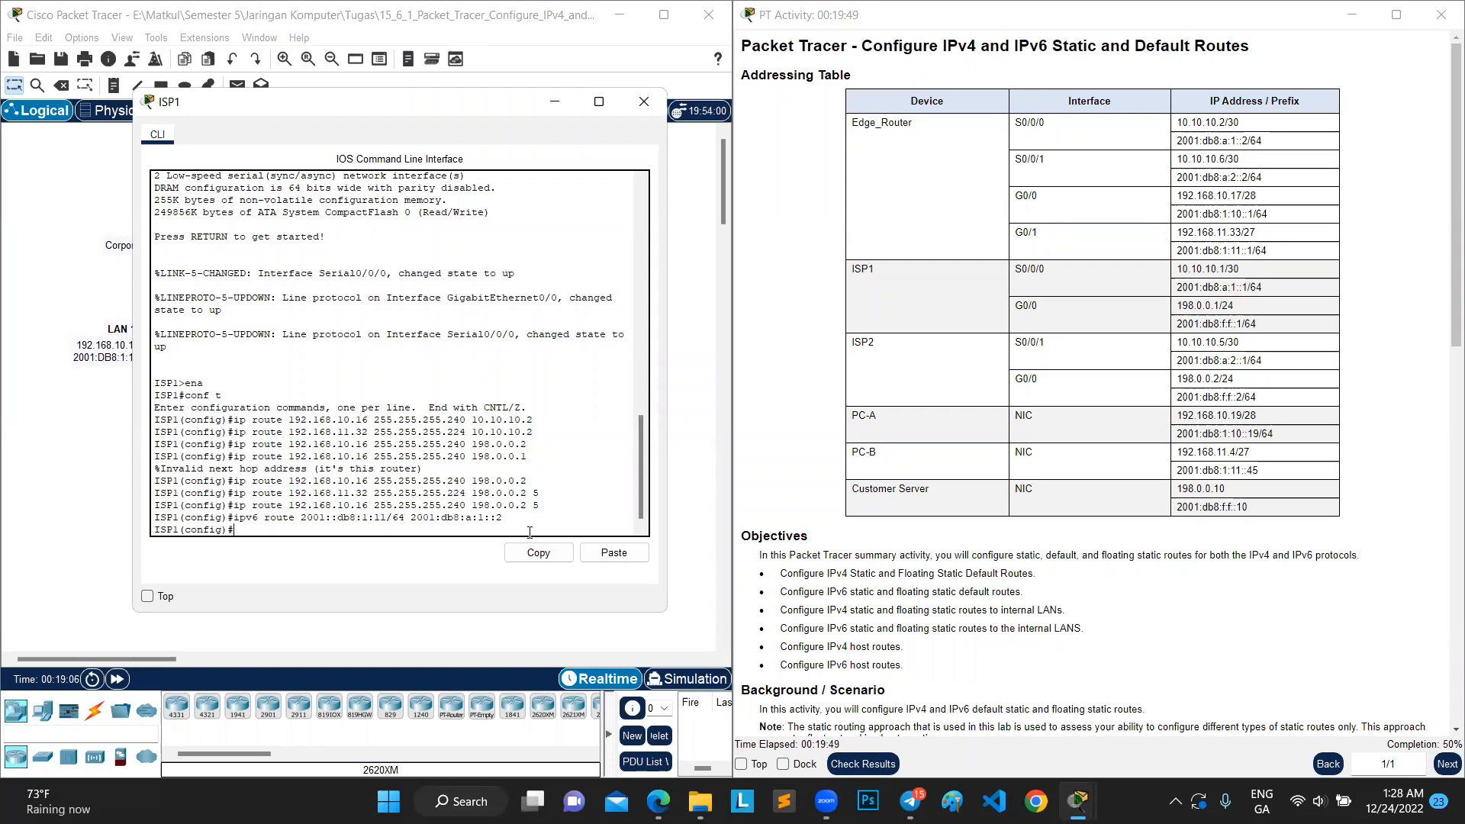
Reuse the IPv6 route command to add a static route to 2001::db8:1:10/64 through 2001:db8:a:1::2.
{"action": "key", "text": "Up"}
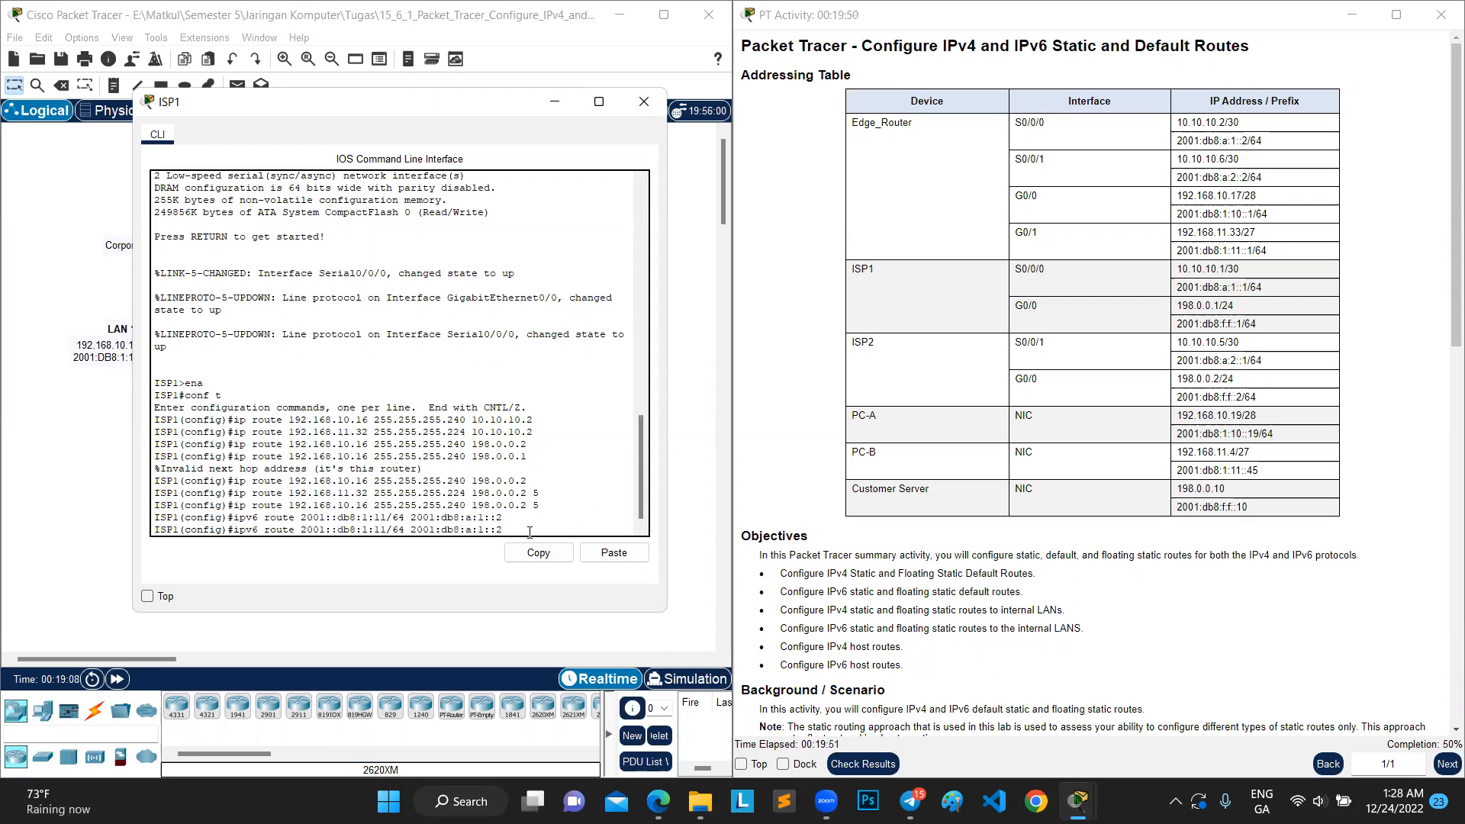
{"action": "key", "text": "Left"}
{"action": "key", "text": "Left"}
{"action": "key", "text": "Left"}
{"action": "key", "text": "Left"}
{"action": "key", "text": "Left"}
{"action": "key", "text": "Left"}
{"action": "key", "text": "Left"}
{"action": "key", "text": "Right"}
{"action": "key", "text": "BackSpace"}
{"action": "type", "text": "0"}
{"action": "key", "text": "Return"}
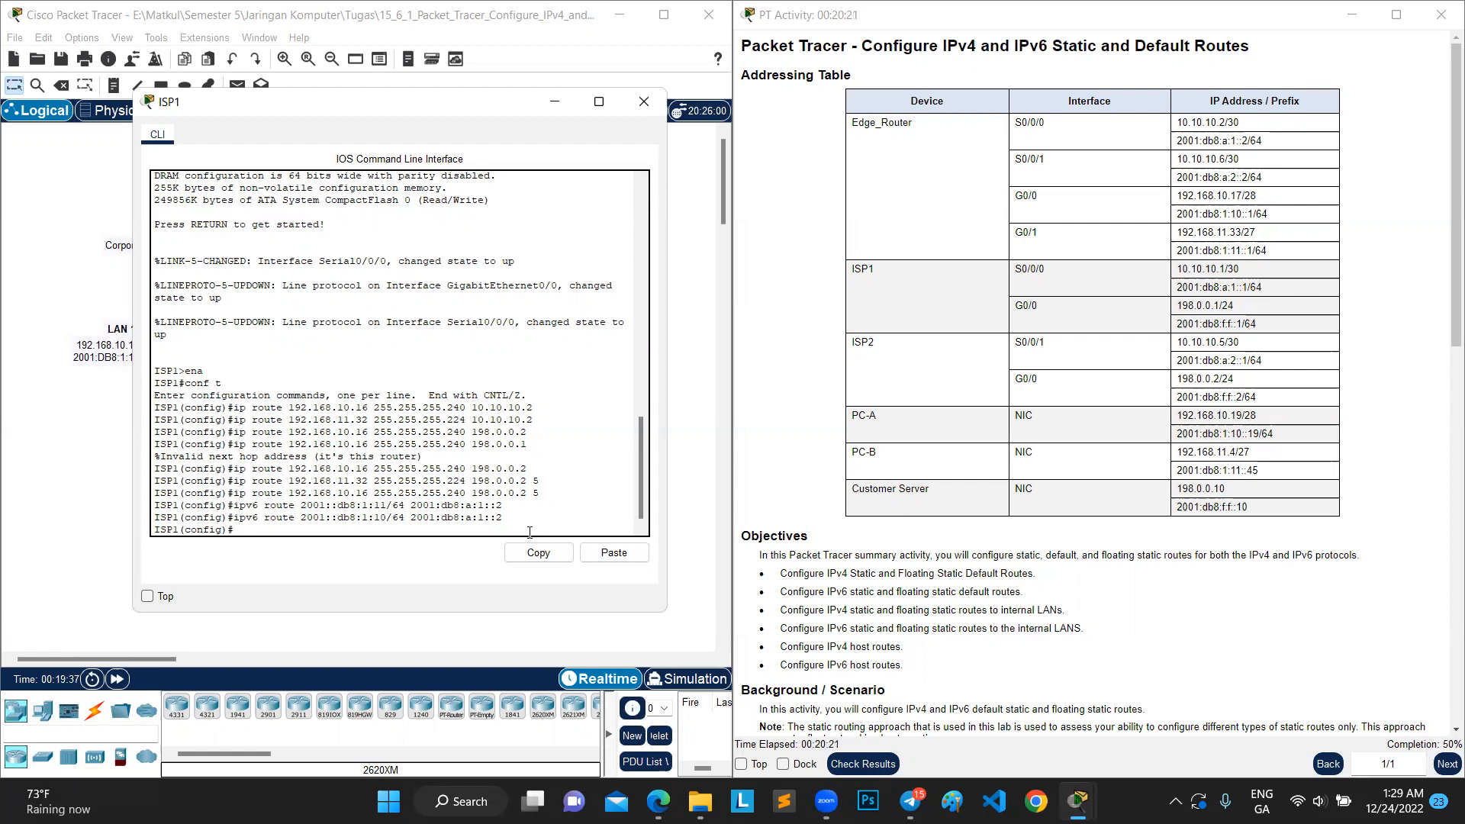
Change the recalled IPv6 route's destination back to 2001::db8:1:11/64, keeping next hop 2001:db8:a:1::2, and run it again.
{"action": "key", "text": "Up"}
{"action": "key", "text": "Down"}
{"action": "key", "text": "Up"}
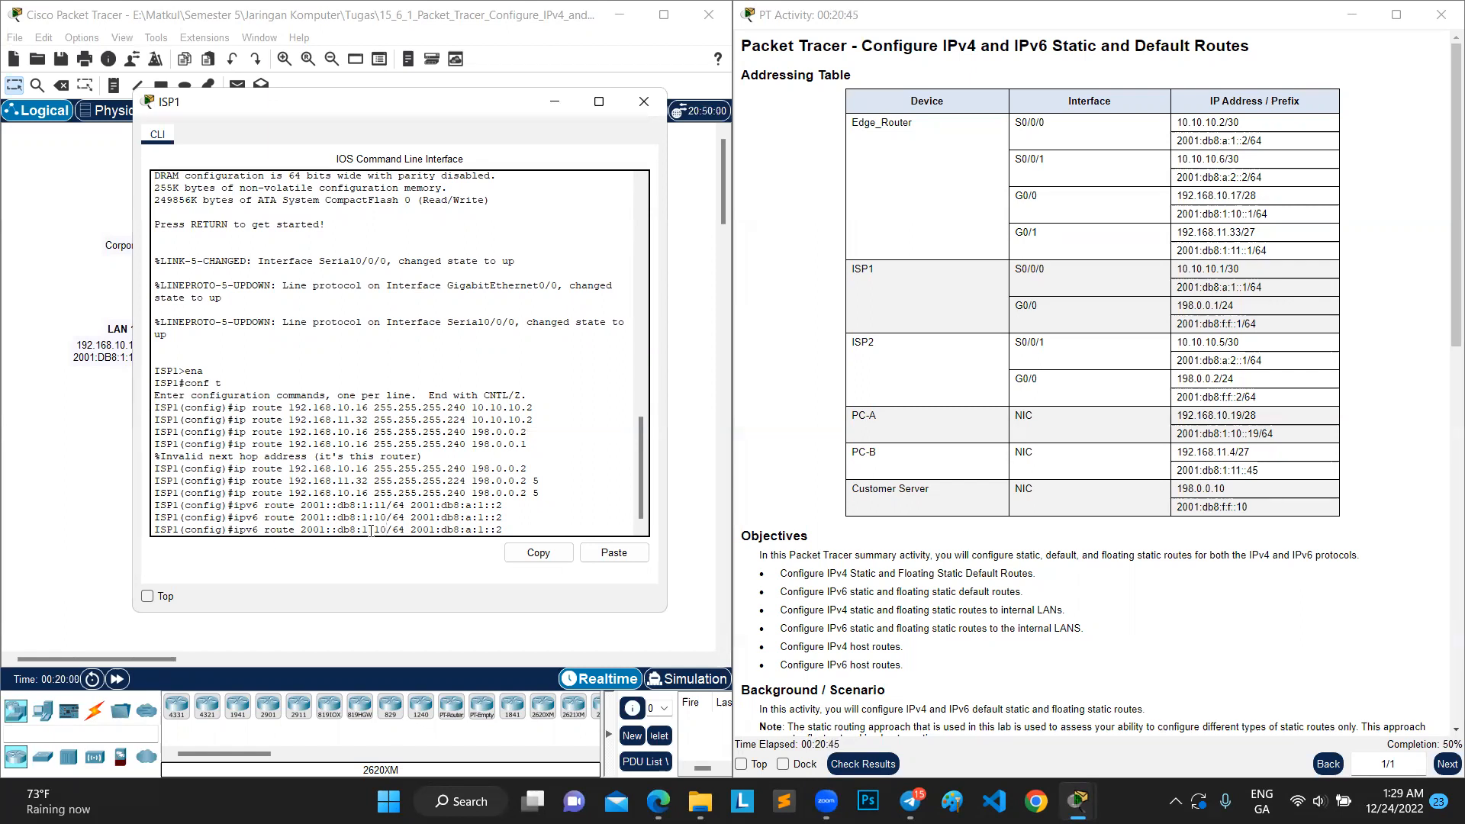
{"action": "key", "text": "BackSpace"}
{"action": "type", "text": "1"}
{"action": "key", "text": "Right"}
{"action": "key", "text": "Right"}
{"action": "key", "text": "Right"}
{"action": "key", "text": "Right"}
{"action": "key", "text": "Right"}
{"action": "key", "text": "Return"}
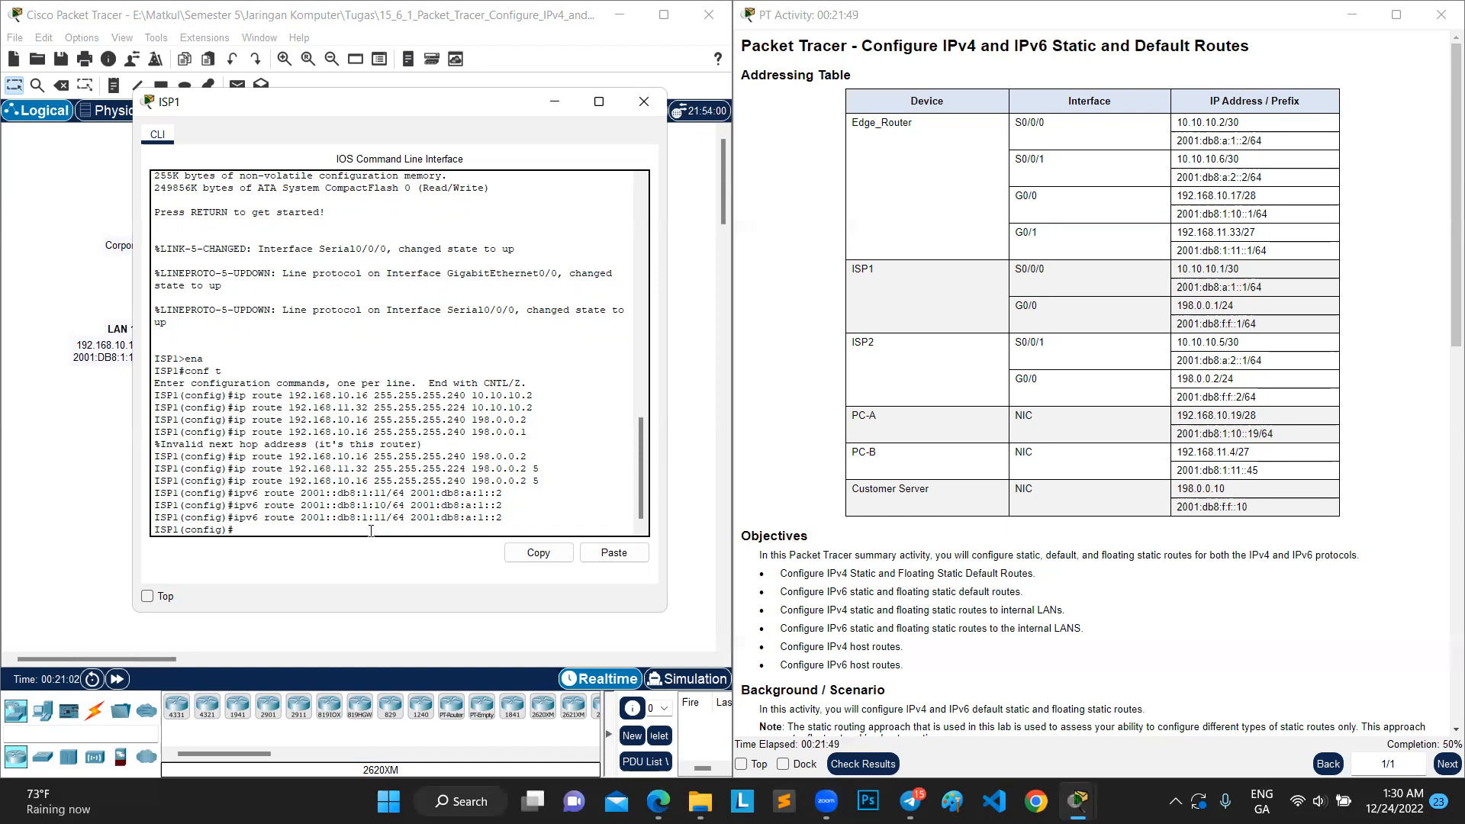
Try to add an IPv6 static route on ISP1 to 2001::db8:1:10::/64 through next hop 2001:db8:a:1::2.
{"action": "key", "text": "Up"}
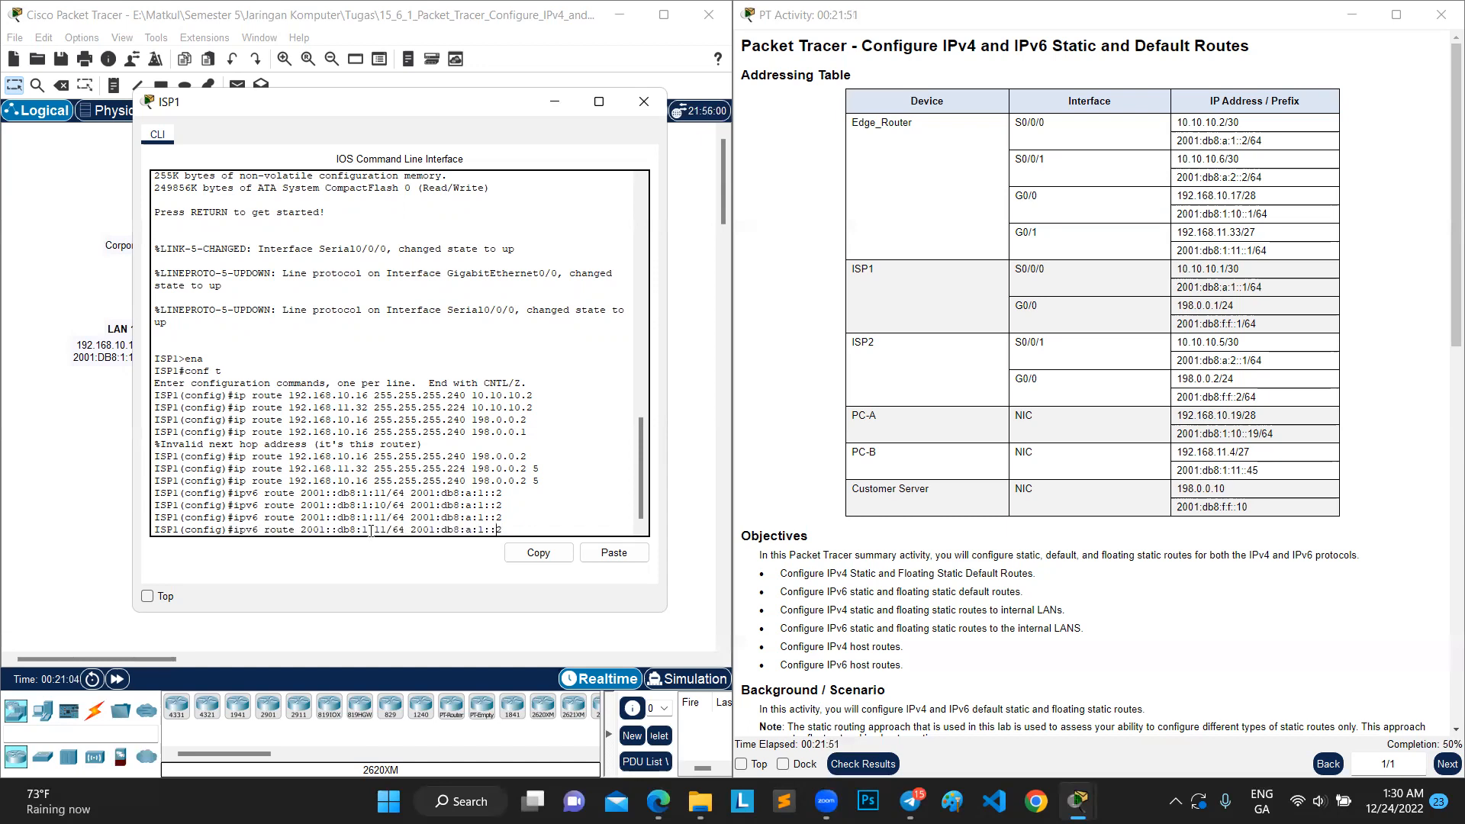
{"action": "key", "text": "Left"}
{"action": "key", "text": "Left"}
{"action": "key", "text": "Left"}
{"action": "key", "text": "Left"}
{"action": "key", "text": "Left"}
{"action": "key", "text": "BackSpace"}
{"action": "key", "text": "Left"}
{"action": "key", "text": "Left"}
{"action": "key", "text": "Left"}
{"action": "key", "text": "Left"}
{"action": "key", "text": "Left"}
{"action": "key", "text": "Left"}
{"action": "key", "text": "Left"}
{"action": "key", "text": "Left"}
{"action": "key", "text": "Left"}
{"action": "key", "text": "Left"}
{"action": "key", "text": "Left"}
{"action": "key", "text": "Left"}
{"action": "key", "text": "Left"}
{"action": "key", "text": "Left"}
{"action": "key", "text": "Left"}
{"action": "key", "text": "Left"}
{"action": "key", "text": "Left"}
{"action": "key", "text": "Left"}
{"action": "key", "text": "Left"}
{"action": "type", "text": "0::"}
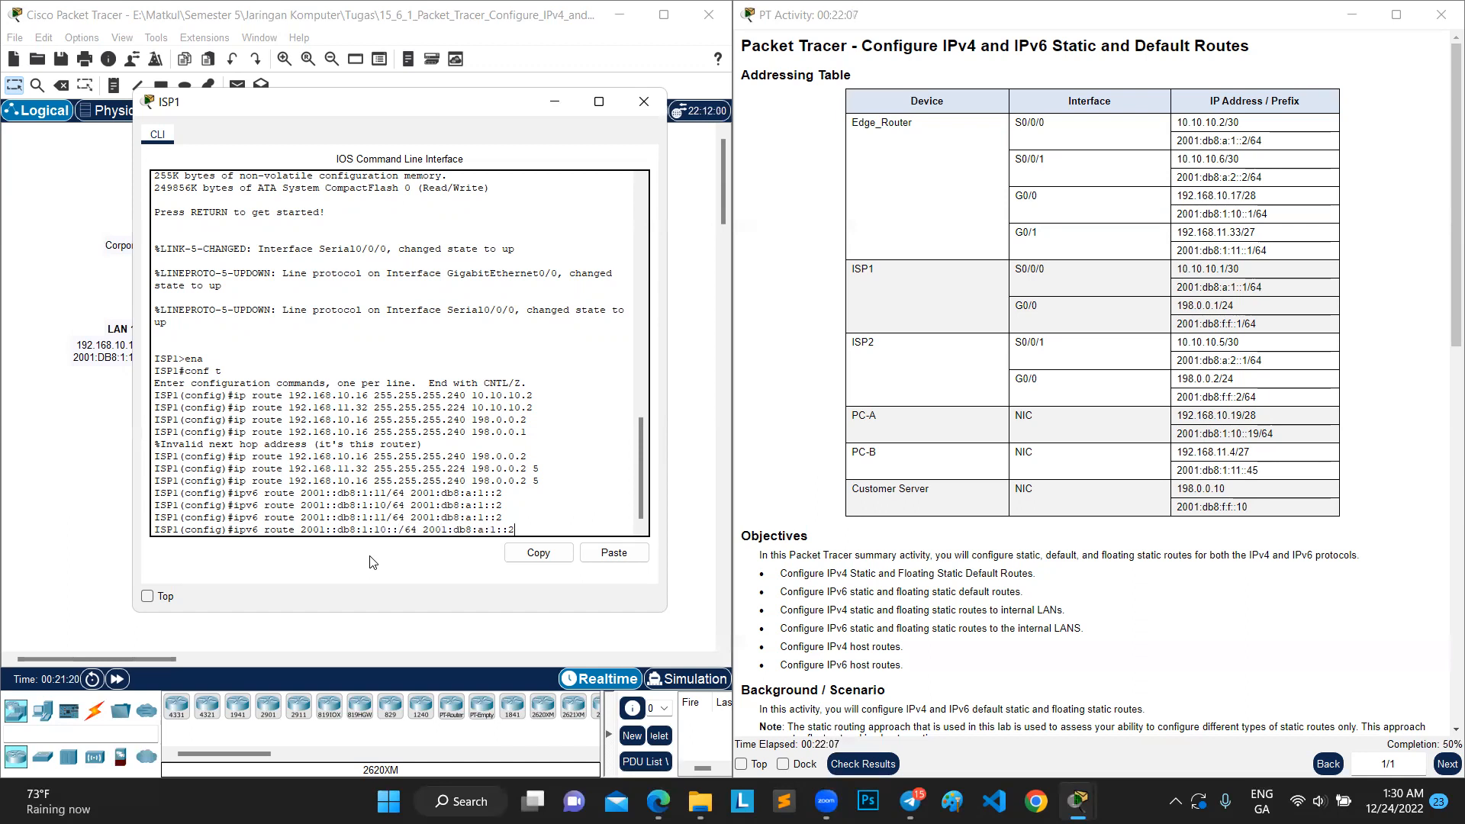
{"action": "key", "text": "Return"}
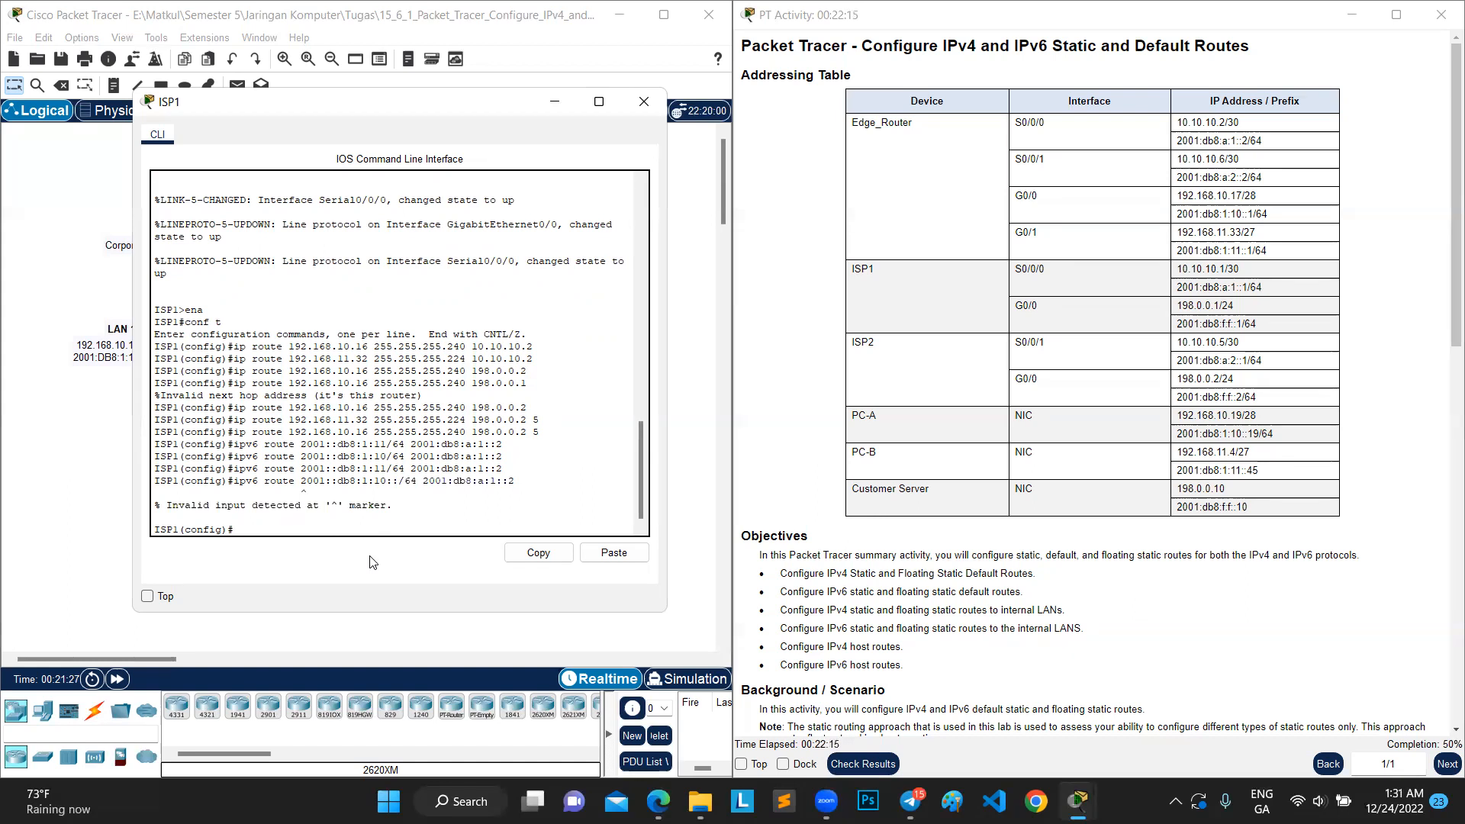
Edit the recalled IPv6 route's destination to 2001::db8:1::10/64, keeping next hop 2001:db8:a:1::2, and try running it.
{"action": "key", "text": "Up"}
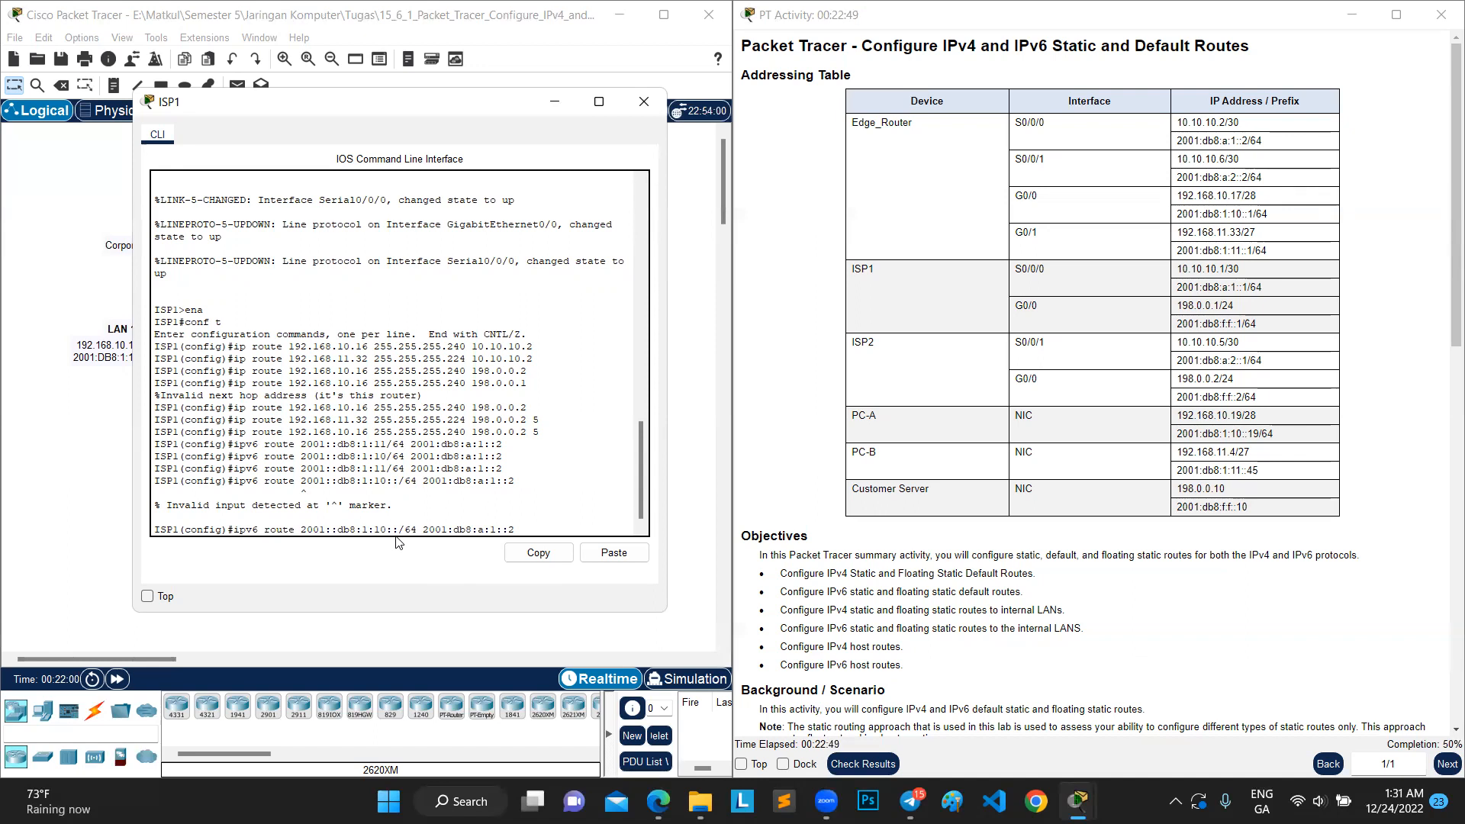
{"action": "key", "text": "Left"}
{"action": "key", "text": "Left"}
{"action": "key", "text": "Left"}
{"action": "key", "text": "Left"}
{"action": "key", "text": "Left"}
{"action": "key", "text": "Left"}
{"action": "key", "text": "Left"}
{"action": "key", "text": "Left"}
{"action": "key", "text": "Left"}
{"action": "key", "text": "Left"}
{"action": "key", "text": "Left"}
{"action": "key", "text": "Left"}
{"action": "key", "text": "Left"}
{"action": "key", "text": "Left"}
{"action": "key", "text": "BackSpace"}
{"action": "key", "text": "BackSpace"}
{"action": "key", "text": "Left"}
{"action": "key", "text": "Left"}
{"action": "type", "text": ":"}
{"action": "key", "text": "Return"}
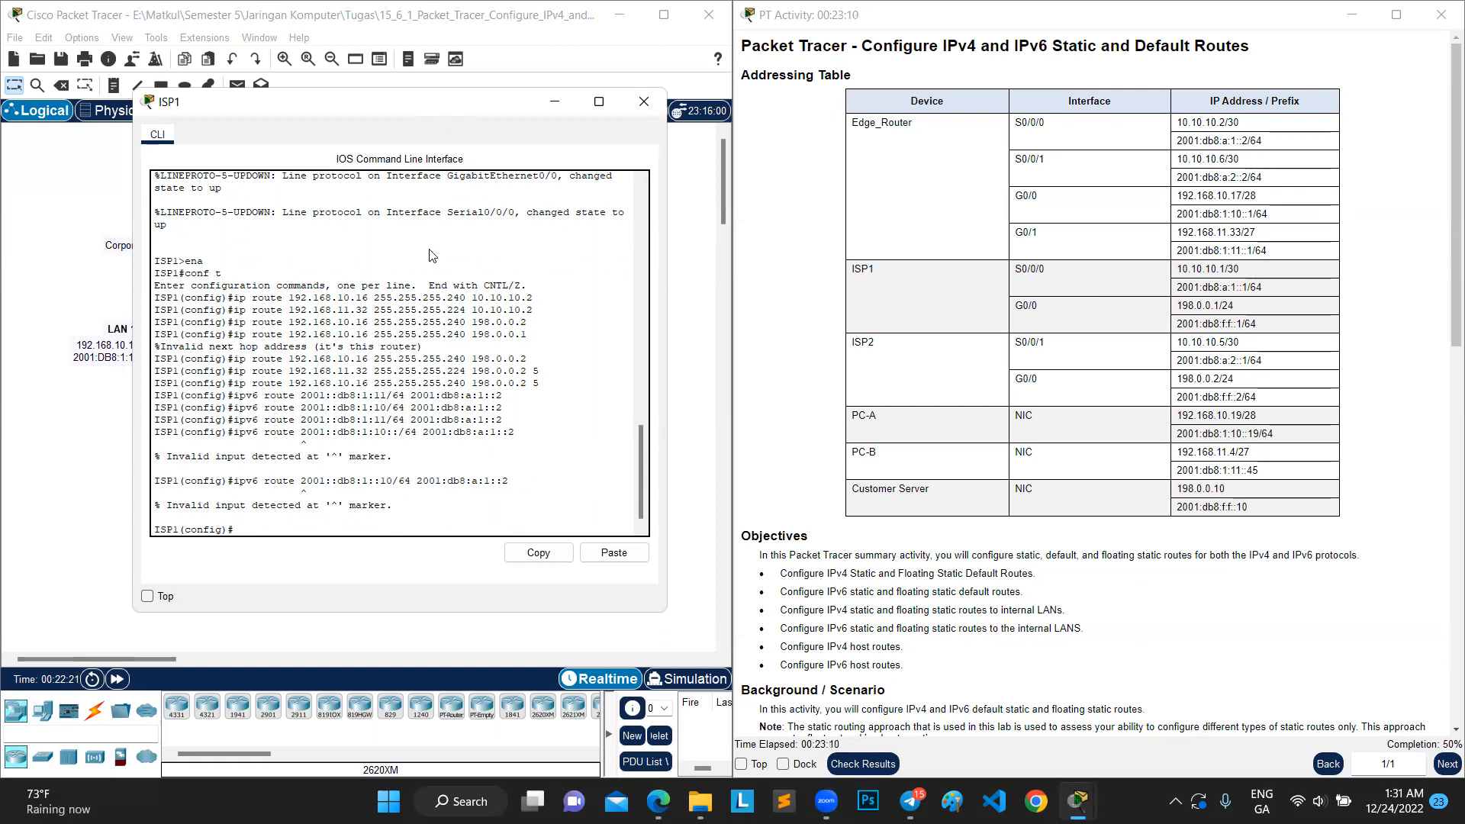
Check LAN 1's address in the topology and add an IPv6 static route to 2001:DB8:1:10::/64 through next hop 2001:db8:a:1::2.
{"action": "left_click_drag", "start_coordinate": [416, 103], "coordinate": [503, 426]}
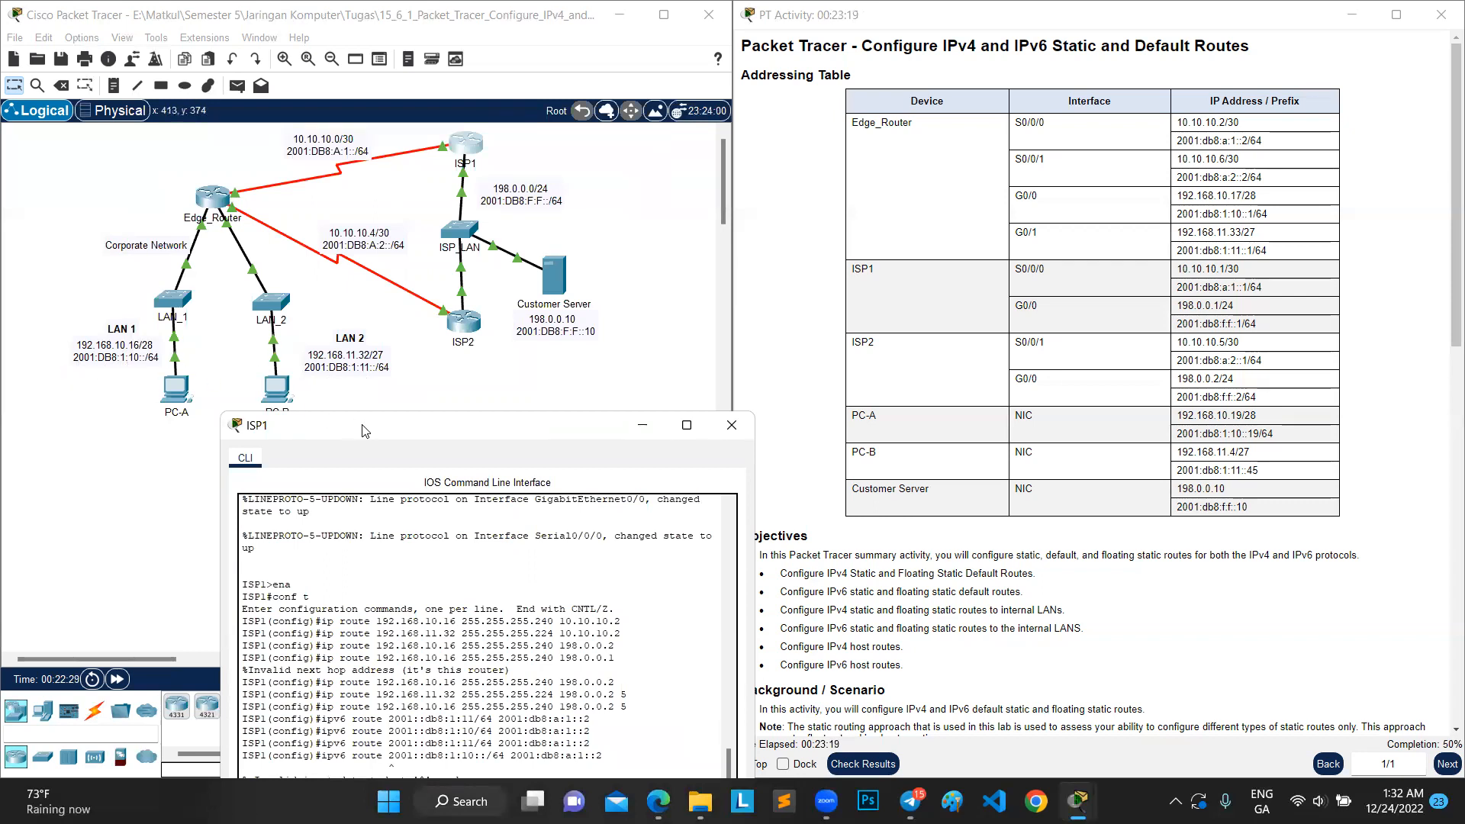
{"action": "left_click_drag", "start_coordinate": [362, 432], "coordinate": [477, 113]}
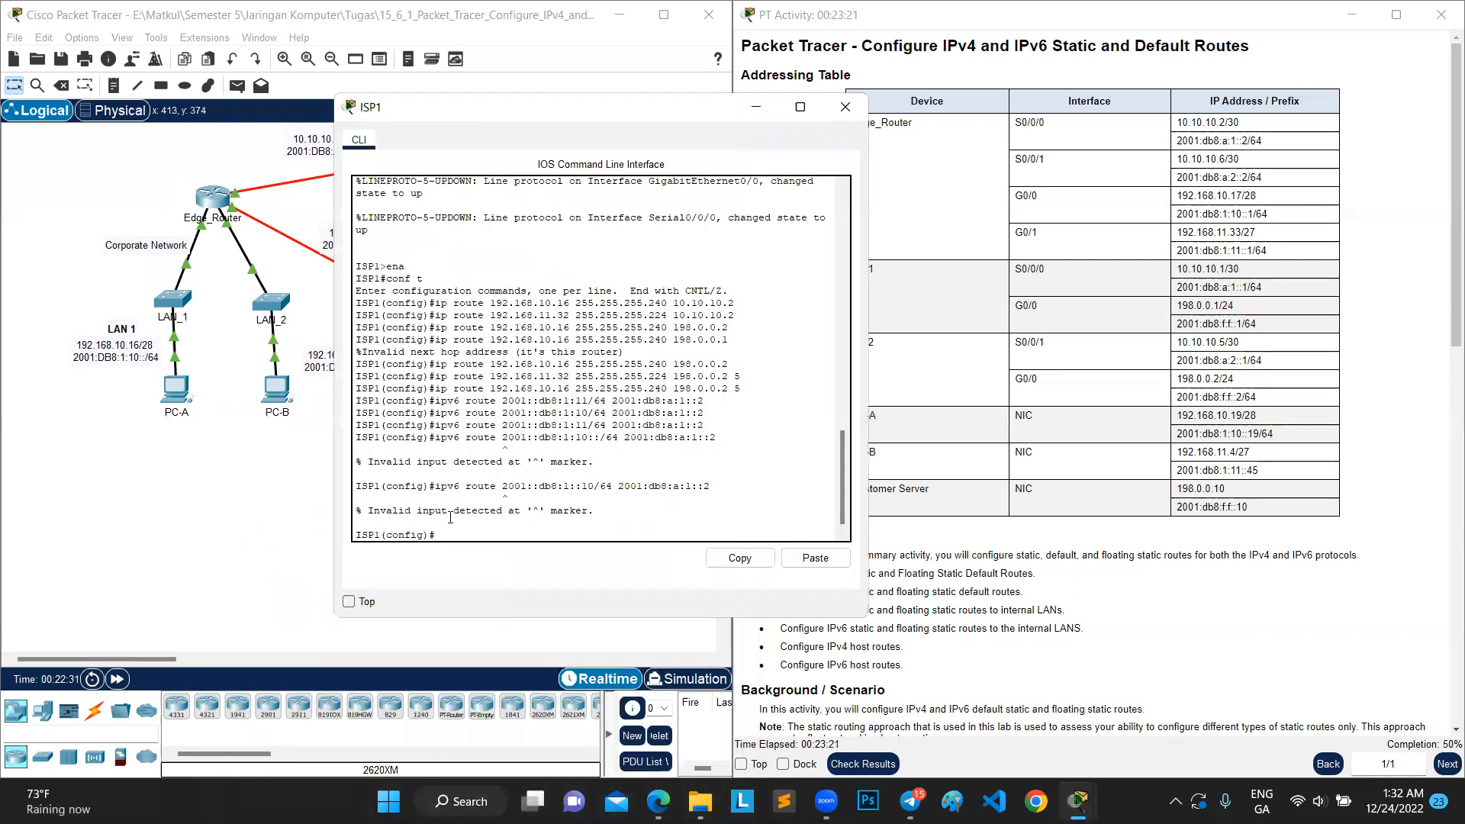
{"action": "type", "text": "6 route 2001:db"}
{"action": "key", "text": "BackSpace"}
{"action": "key", "text": "BackSpace"}
{"action": "type", "text": "DB8:1:10::/64"}
{"action": "left_click_drag", "start_coordinate": [617, 126], "coordinate": [481, 146]}
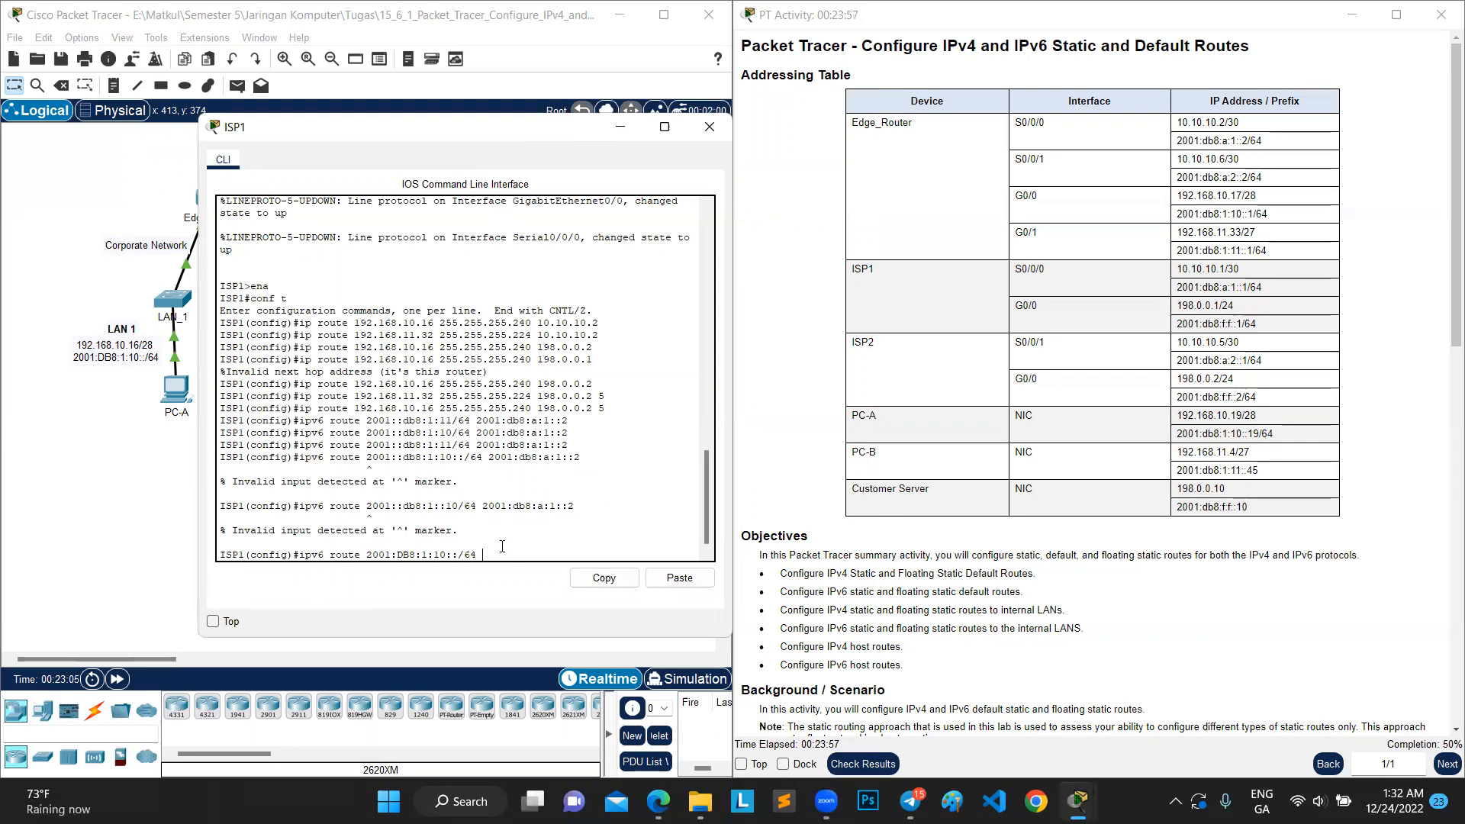
{"action": "type", "text": "001:db"}
{"action": "type", "text": "8:a:1::2"}
{"action": "key", "text": "Return"}
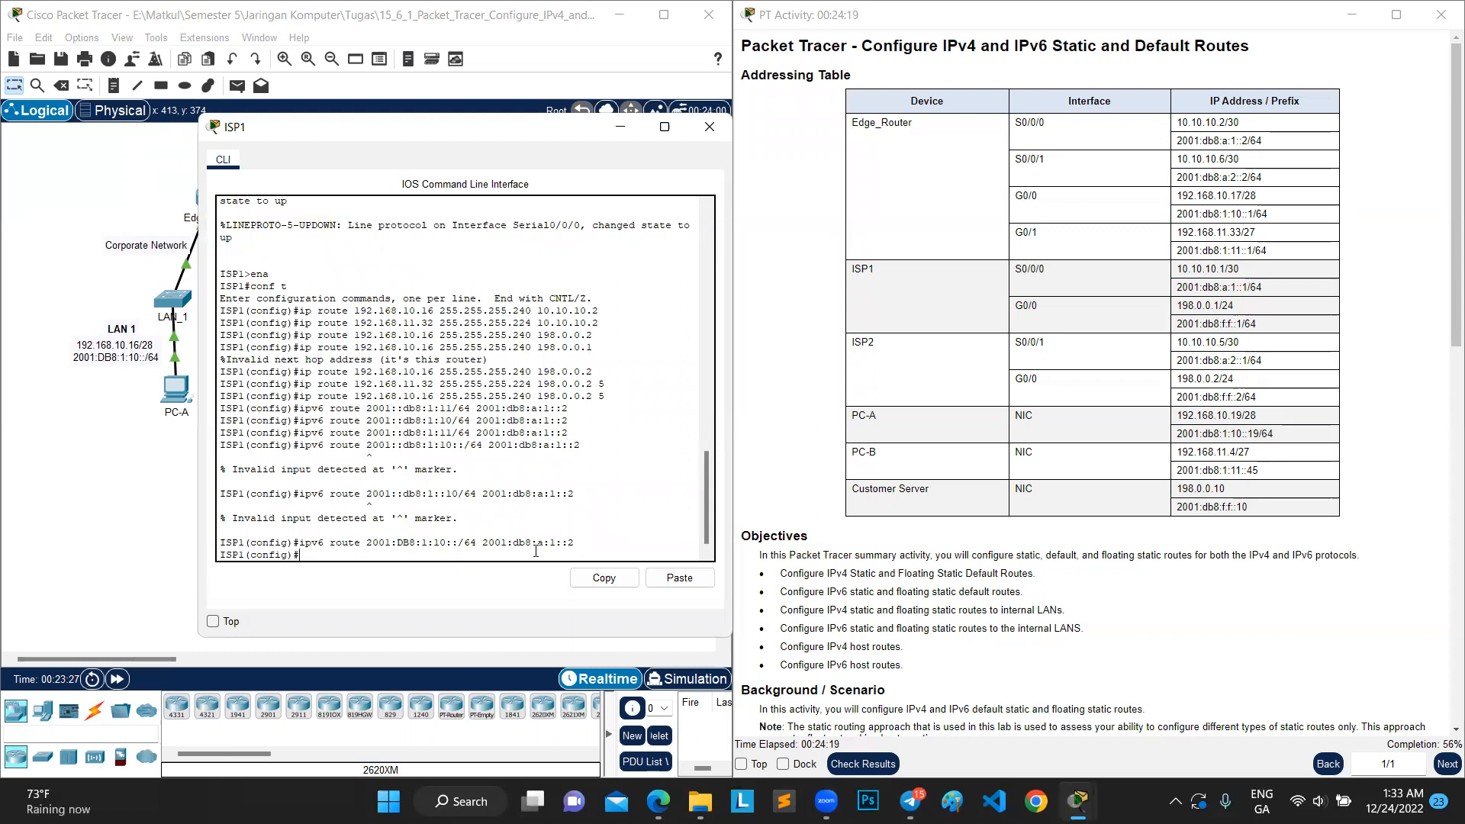
Reuse the IPv6 route command to add a static route to LAN 2, 2001:DB8:1:11::/64, through 2001:db8:a:1::2.
{"action": "key", "text": "Up"}
{"action": "key", "text": "Left"}
{"action": "key", "text": "Left"}
{"action": "key", "text": "Left"}
{"action": "key", "text": "Left"}
{"action": "key", "text": "Left"}
{"action": "key", "text": "Left"}
{"action": "key", "text": "Left"}
{"action": "key", "text": "Left"}
{"action": "key", "text": "Left"}
{"action": "key", "text": "Left"}
{"action": "key", "text": "Left"}
{"action": "key", "text": "Left"}
{"action": "key", "text": "Left"}
{"action": "key", "text": "Left"}
{"action": "key", "text": "Left"}
{"action": "key", "text": "Left"}
{"action": "key", "text": "Left"}
{"action": "key", "text": "Left"}
{"action": "key", "text": "Left"}
{"action": "key", "text": "Left"}
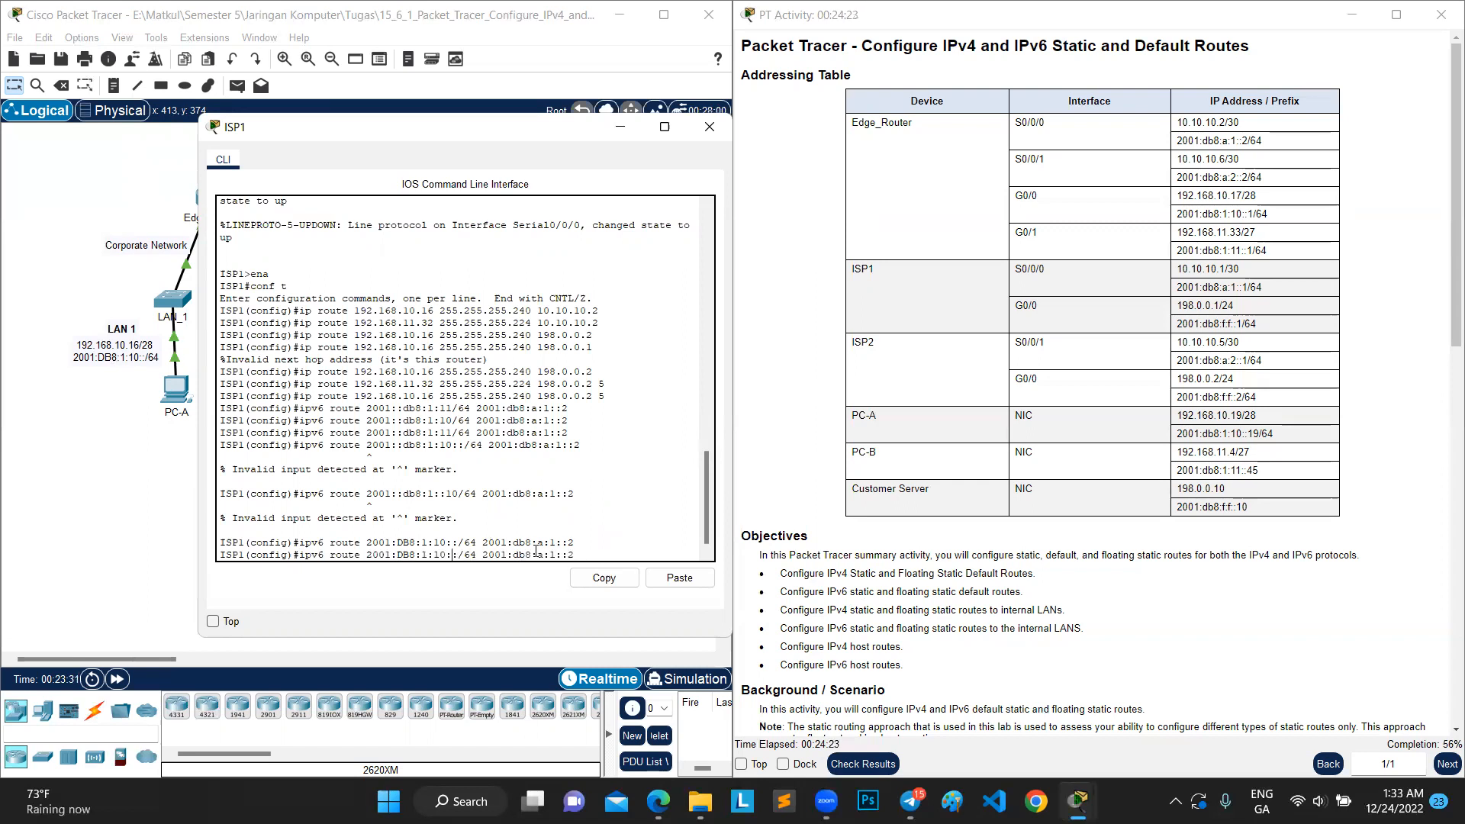
{"action": "key", "text": "BackSpace"}
{"action": "type", "text": "1"}
{"action": "key", "text": "Right"}
{"action": "key", "text": "Right"}
{"action": "key", "text": "Right"}
{"action": "key", "text": "Return"}
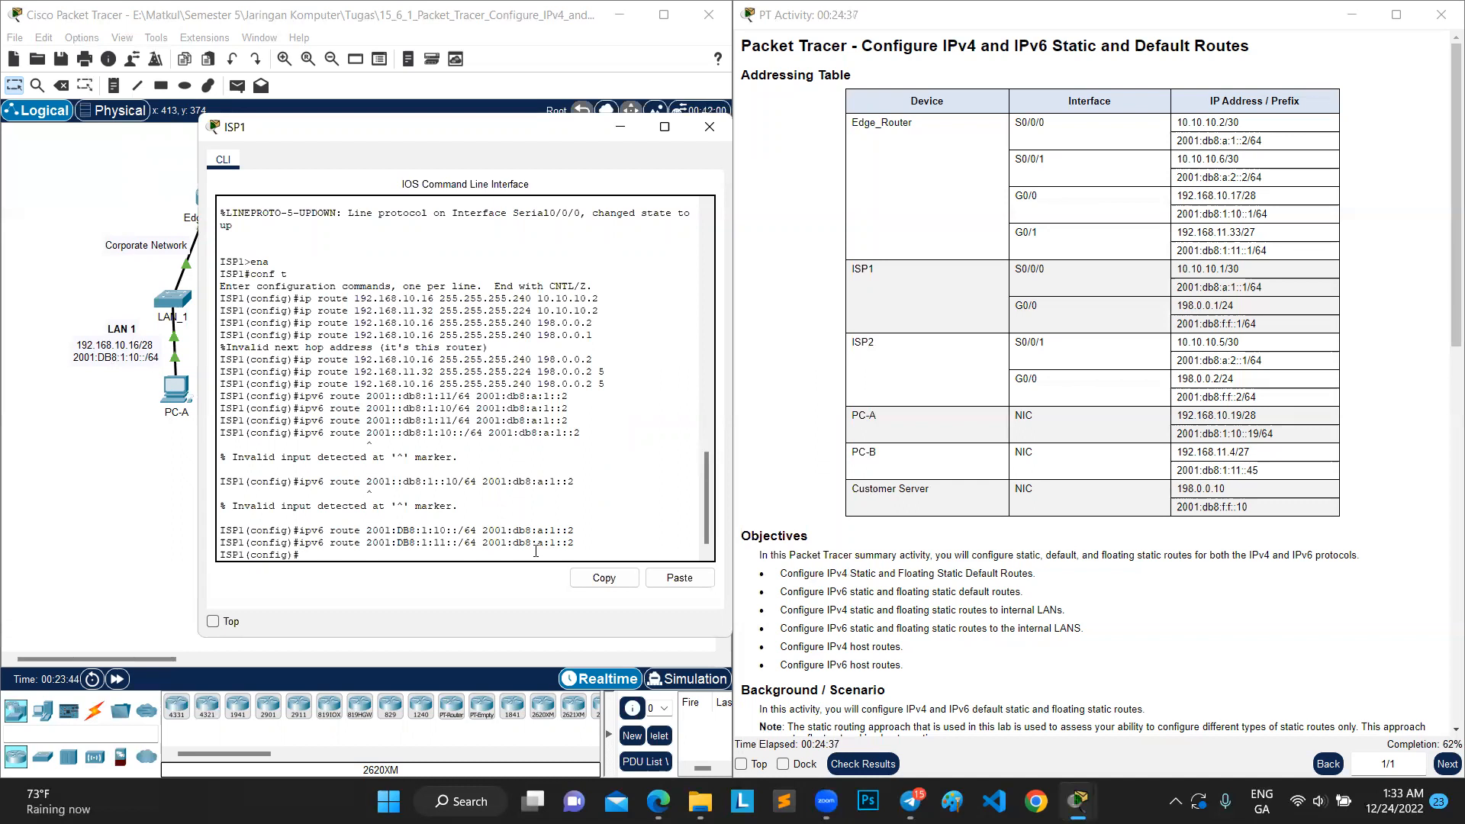
Consult the Part 4 floating route instructions and add an IPv6 route to 2001:DB8:1:10::/64 through 2001:db8:a:1::2 with administrative distance 5.
{"action": "scroll", "coordinate": [924, 605], "scroll_direction": "down", "scroll_amount": 4}
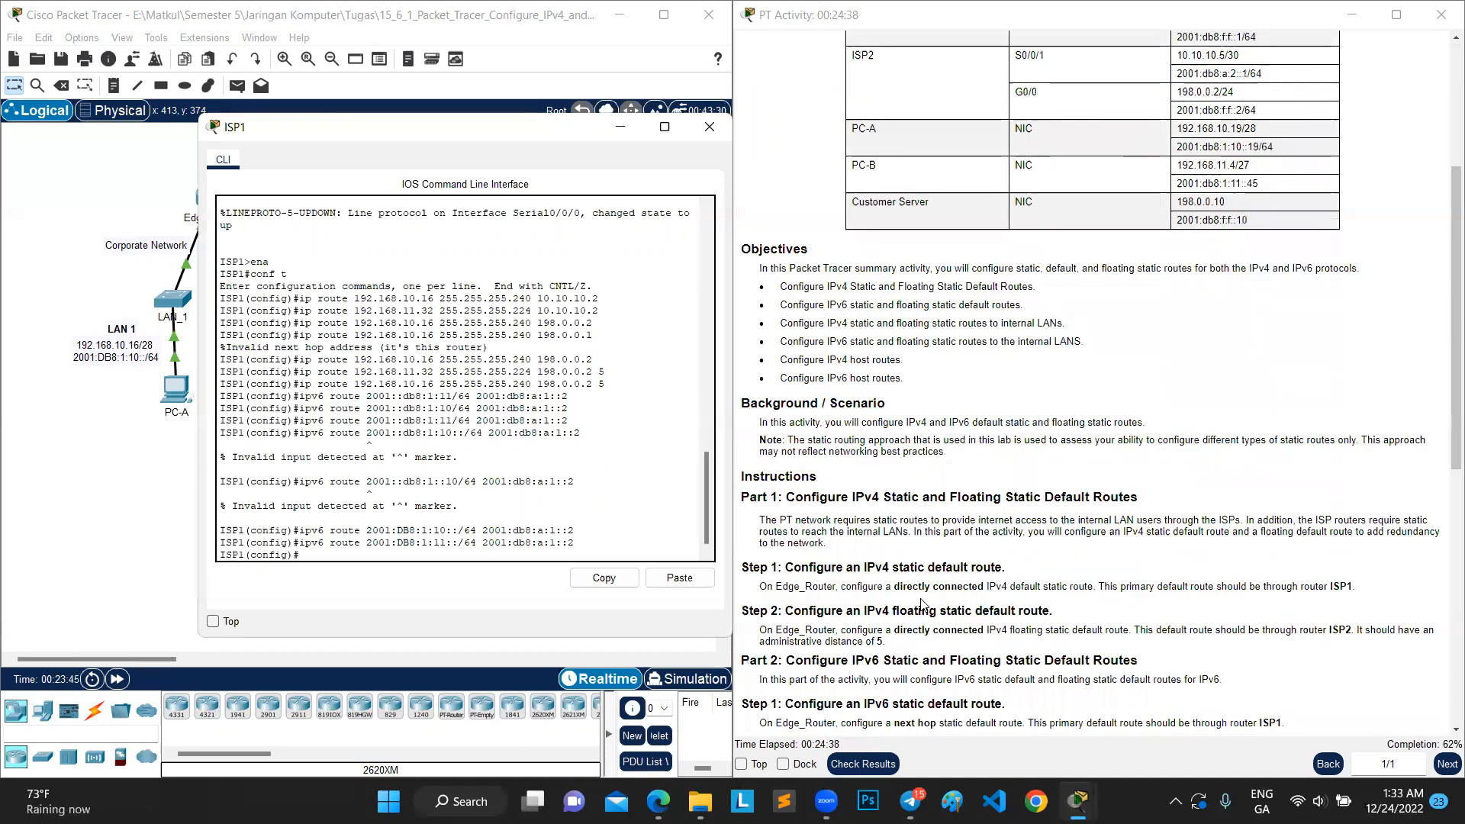
{"action": "scroll", "coordinate": [923, 604], "scroll_direction": "down", "scroll_amount": 3}
{"action": "scroll", "coordinate": [924, 605], "scroll_direction": "down", "scroll_amount": 2}
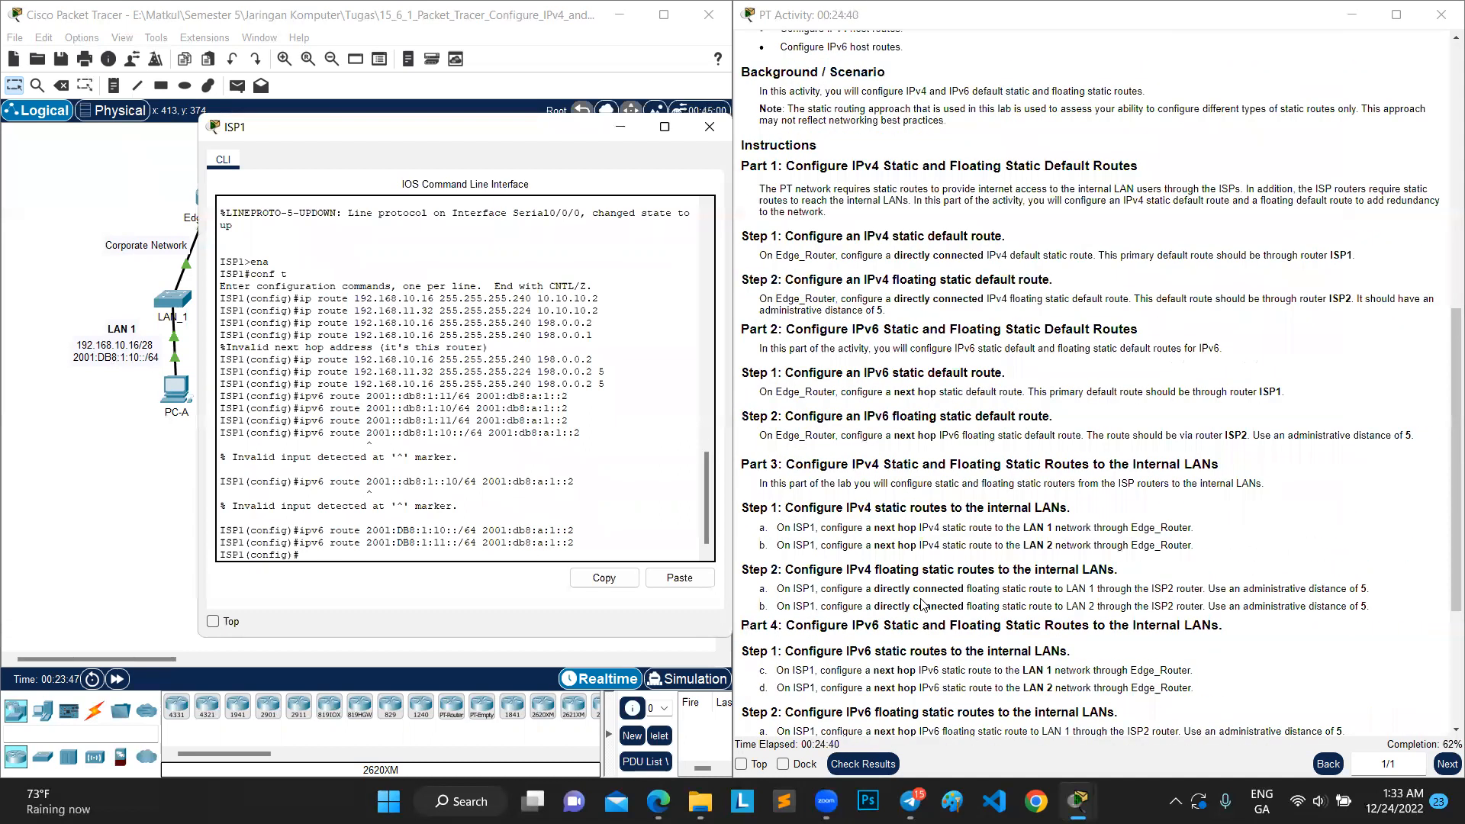
{"action": "scroll", "coordinate": [923, 604], "scroll_direction": "down", "scroll_amount": 4}
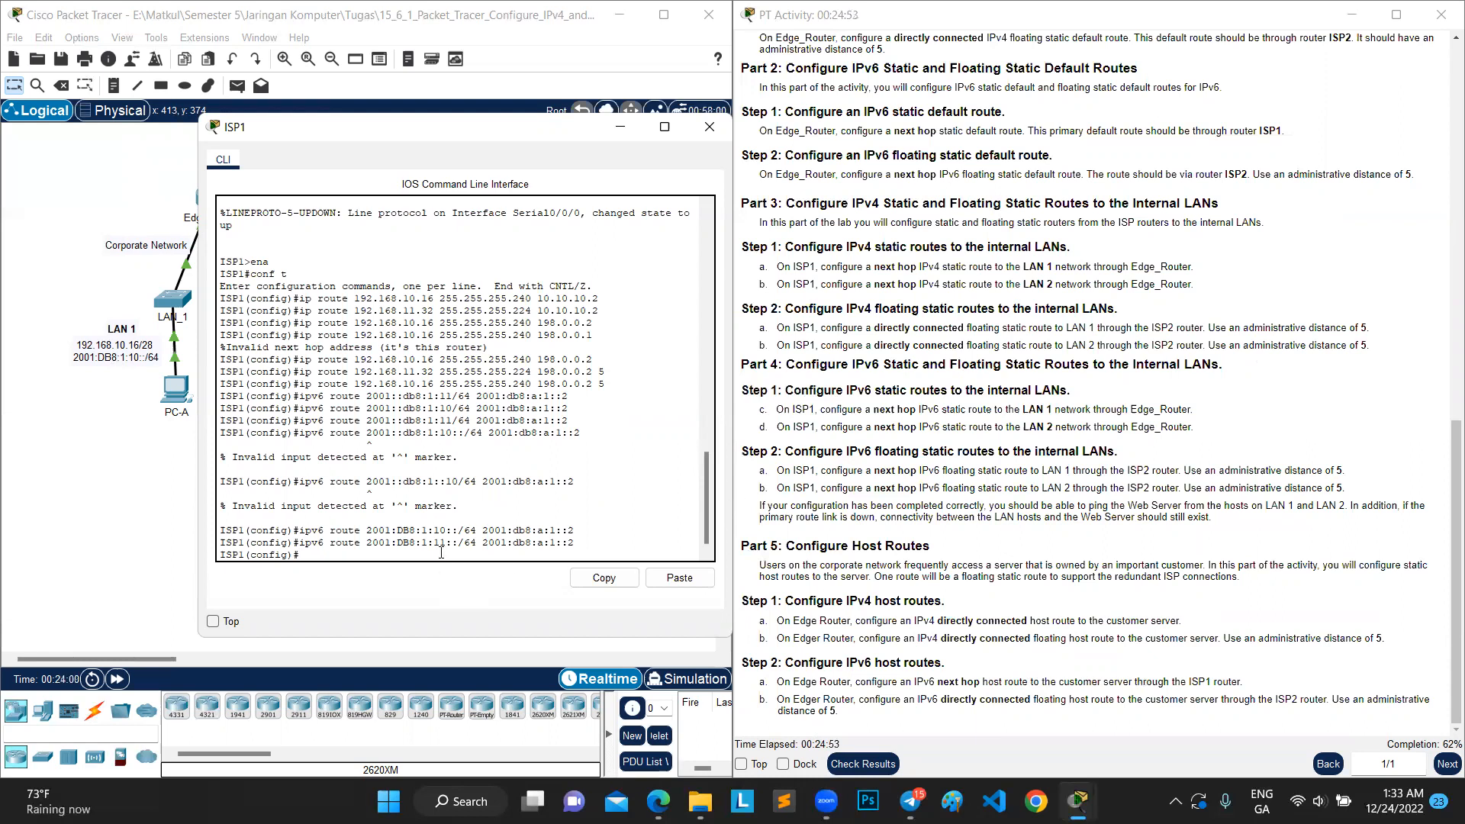
{"action": "key", "text": "Up"}
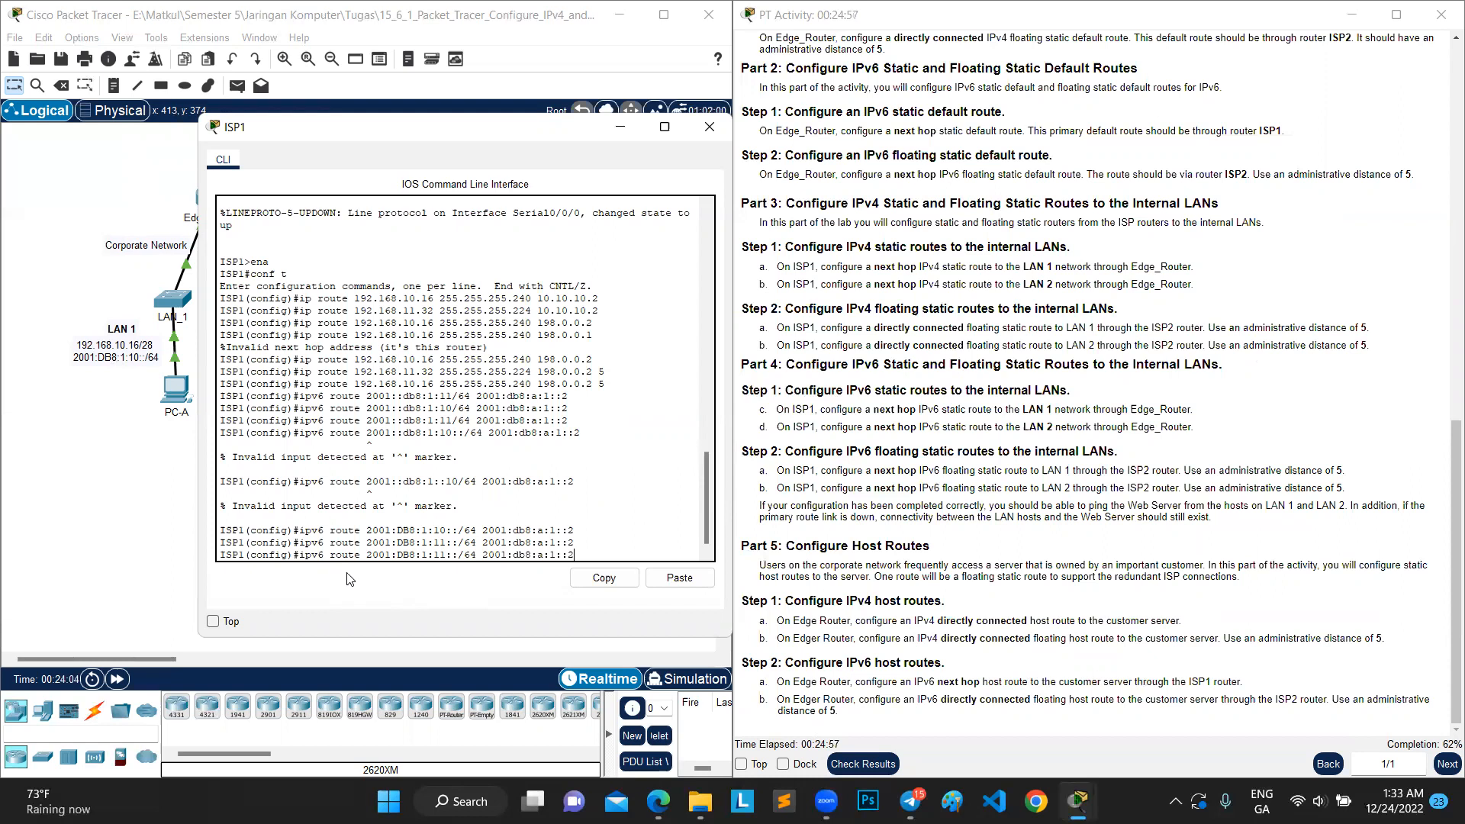
{"action": "left_click", "coordinate": [446, 555]}
{"action": "key", "text": "BackSpace"}
{"action": "type", "text": "0"}
{"action": "type", "text": "5"}
{"action": "key", "text": "Return"}
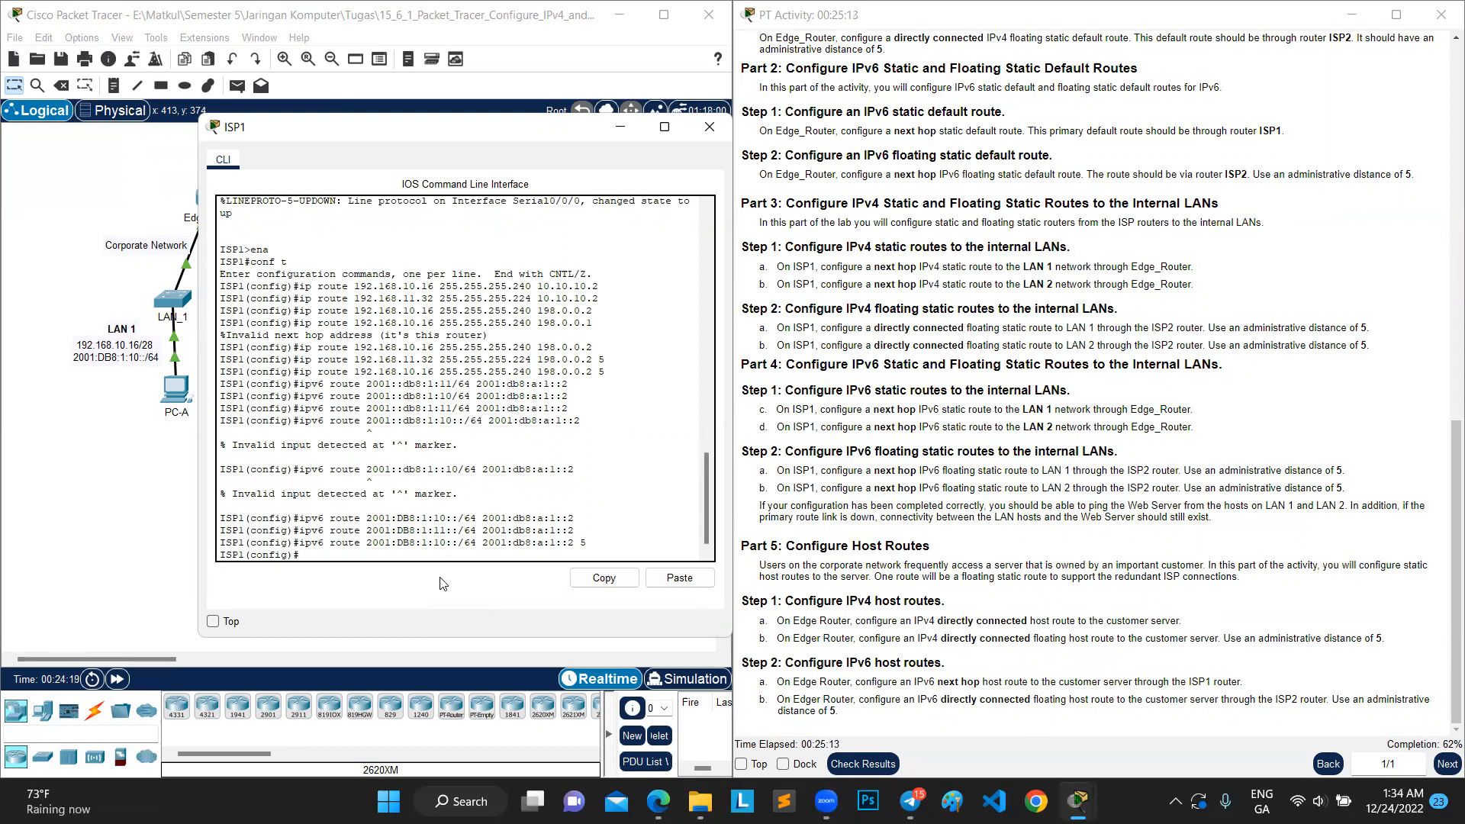
Try to add an IPv6 floating static route to 2001:DB8:1:11::/64 through 2001:db8:f:f:2 with administrative distance 5.
{"action": "key", "text": "Up"}
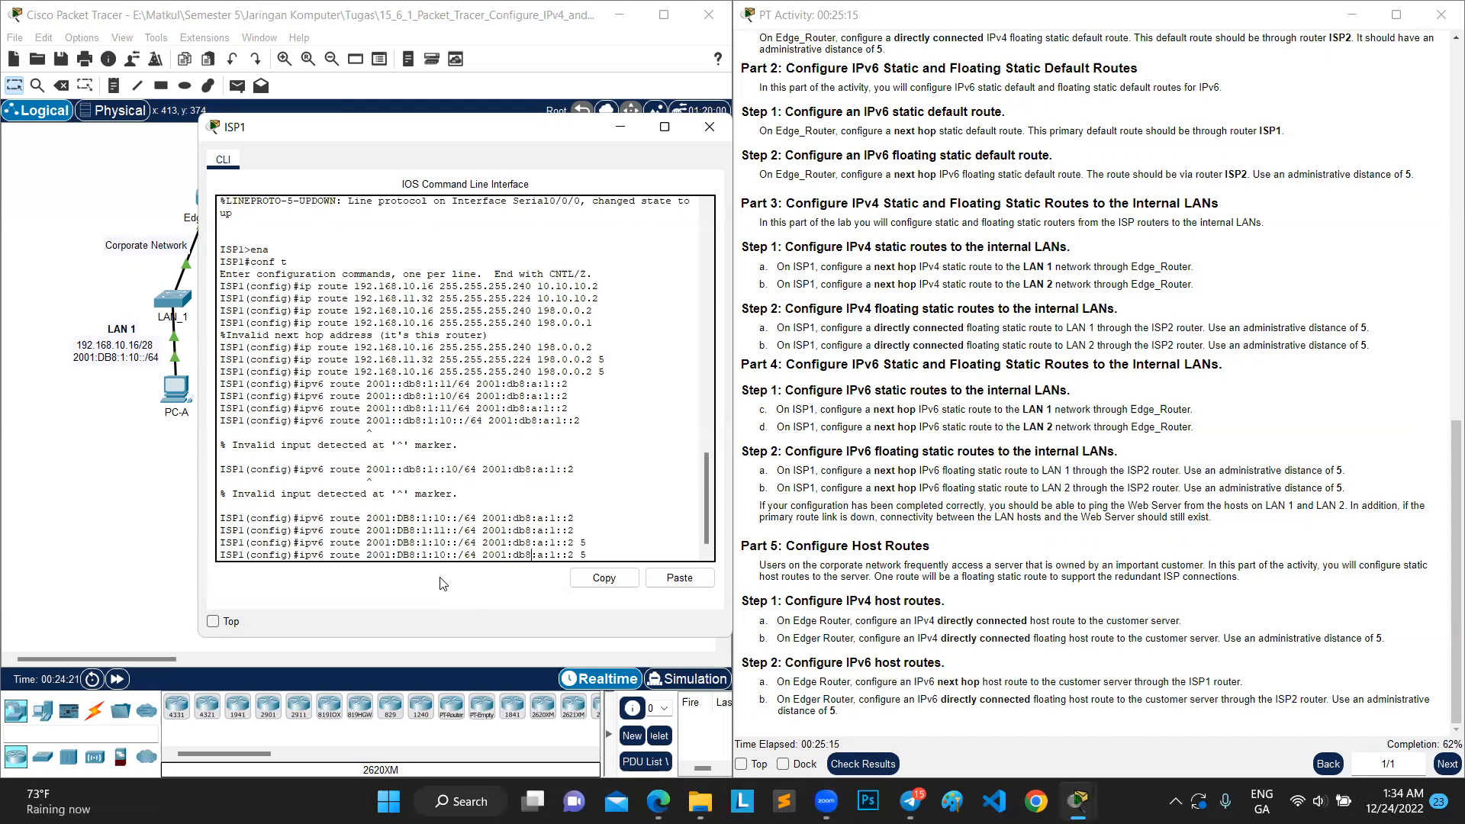
{"action": "key", "text": "Left"}
{"action": "key", "text": "BackSpace"}
{"action": "type", "text": "1"}
{"action": "key", "text": "Right"}
{"action": "key", "text": "Right"}
{"action": "key", "text": "Right"}
{"action": "key", "text": "Right"}
{"action": "key", "text": "Right"}
{"action": "key", "text": "Right"}
{"action": "key", "text": "Right"}
{"action": "key", "text": "Right"}
{"action": "key", "text": "Right"}
{"action": "key", "text": "Right"}
{"action": "key", "text": "Right"}
{"action": "left_click_drag", "start_coordinate": [587, 555], "coordinate": [541, 555]}
{"action": "key", "text": "BackSpace"}
{"action": "key", "text": "BackSpace"}
{"action": "key", "text": "BackSpace"}
{"action": "key", "text": "BackSpace"}
{"action": "key", "text": "BackSpace"}
{"action": "key", "text": "BackSpace"}
{"action": "key", "text": "BackSpace"}
{"action": "key", "text": "BackSpace"}
{"action": "type", "text": "F:2 5"}
{"action": "key", "text": "Return"}
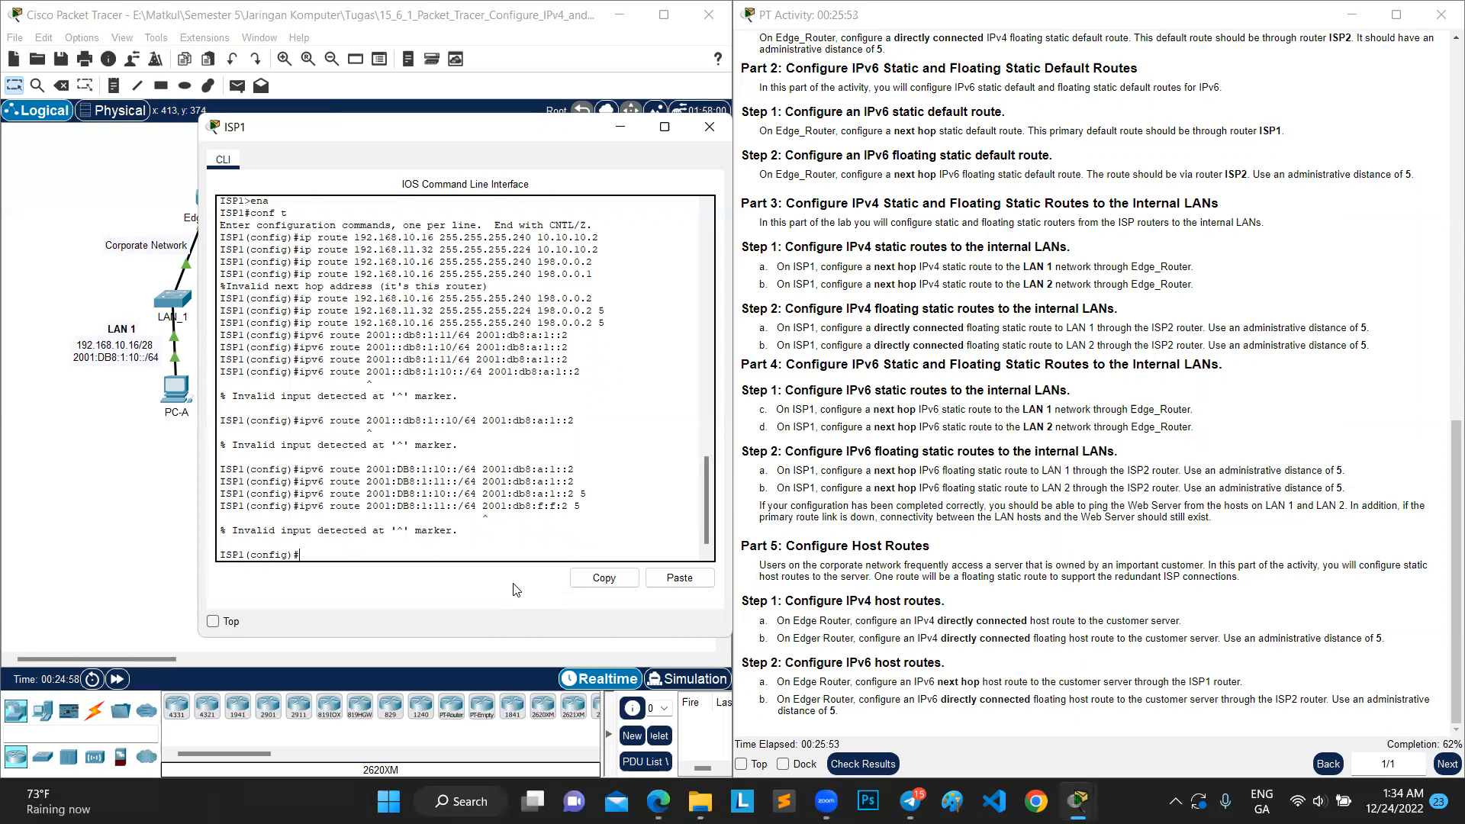
Change the recalled floating route's destination to 2001:DB8::1:10::/64, keeping next hop 2001:db8:f:f:2 and distance 5, and try running it.
{"action": "key", "text": "Up"}
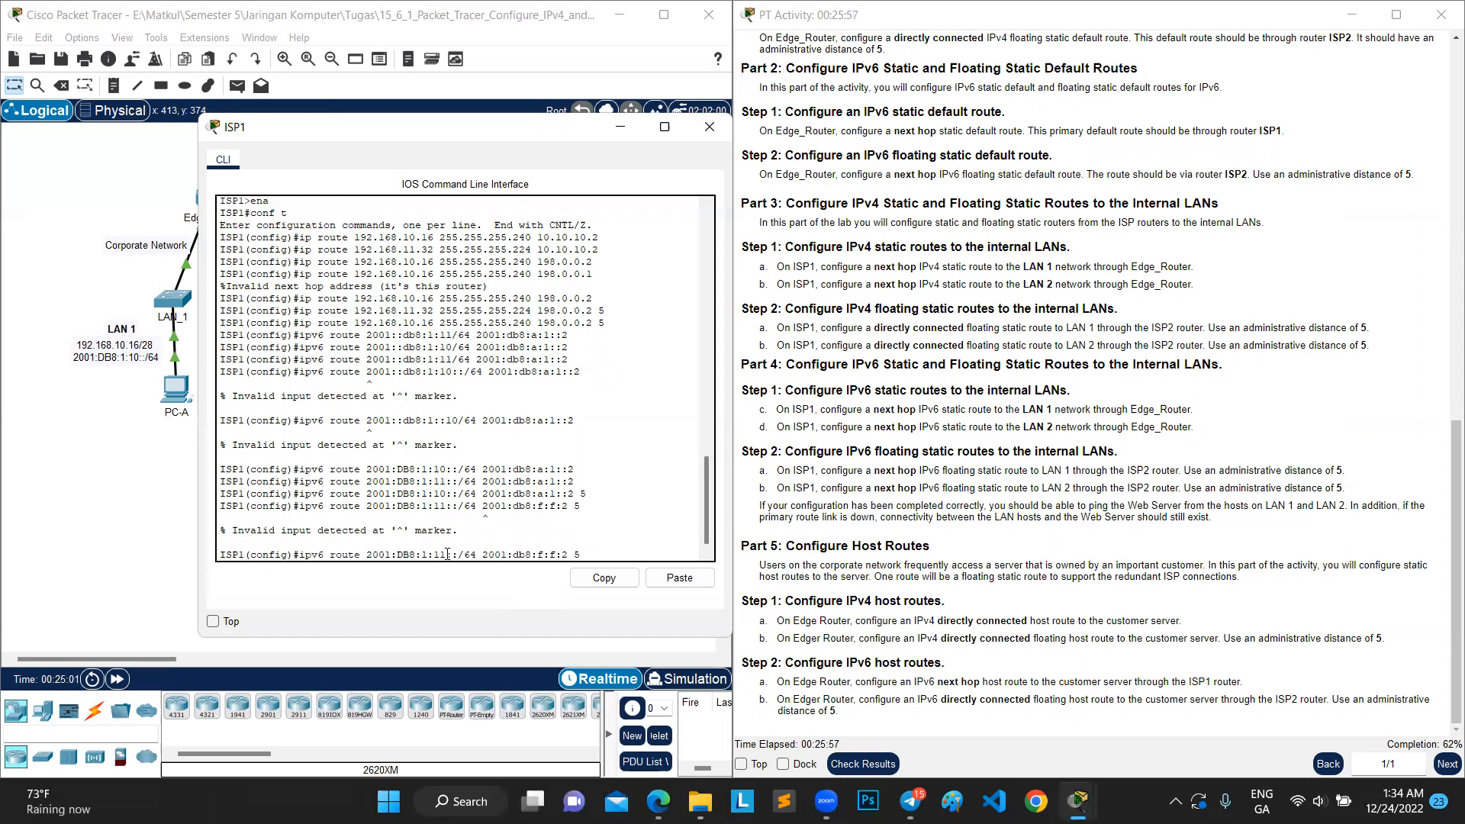
{"action": "key", "text": "Left"}
{"action": "key", "text": "Left"}
{"action": "key", "text": "Left"}
{"action": "key", "text": "Left"}
{"action": "key", "text": "Left"}
{"action": "key", "text": "Left"}
{"action": "key", "text": "Left"}
{"action": "key", "text": "Left"}
{"action": "key", "text": "Left"}
{"action": "key", "text": "Left"}
{"action": "key", "text": "Left"}
{"action": "key", "text": "Left"}
{"action": "key", "text": "BackSpace"}
{"action": "type", "text": "0"}
{"action": "key", "text": "Right"}
{"action": "key", "text": "Left"}
{"action": "key", "text": "Left"}
{"action": "key", "text": "Left"}
{"action": "key", "text": "Left"}
{"action": "type", "text": ":"}
{"action": "key", "text": "Return"}
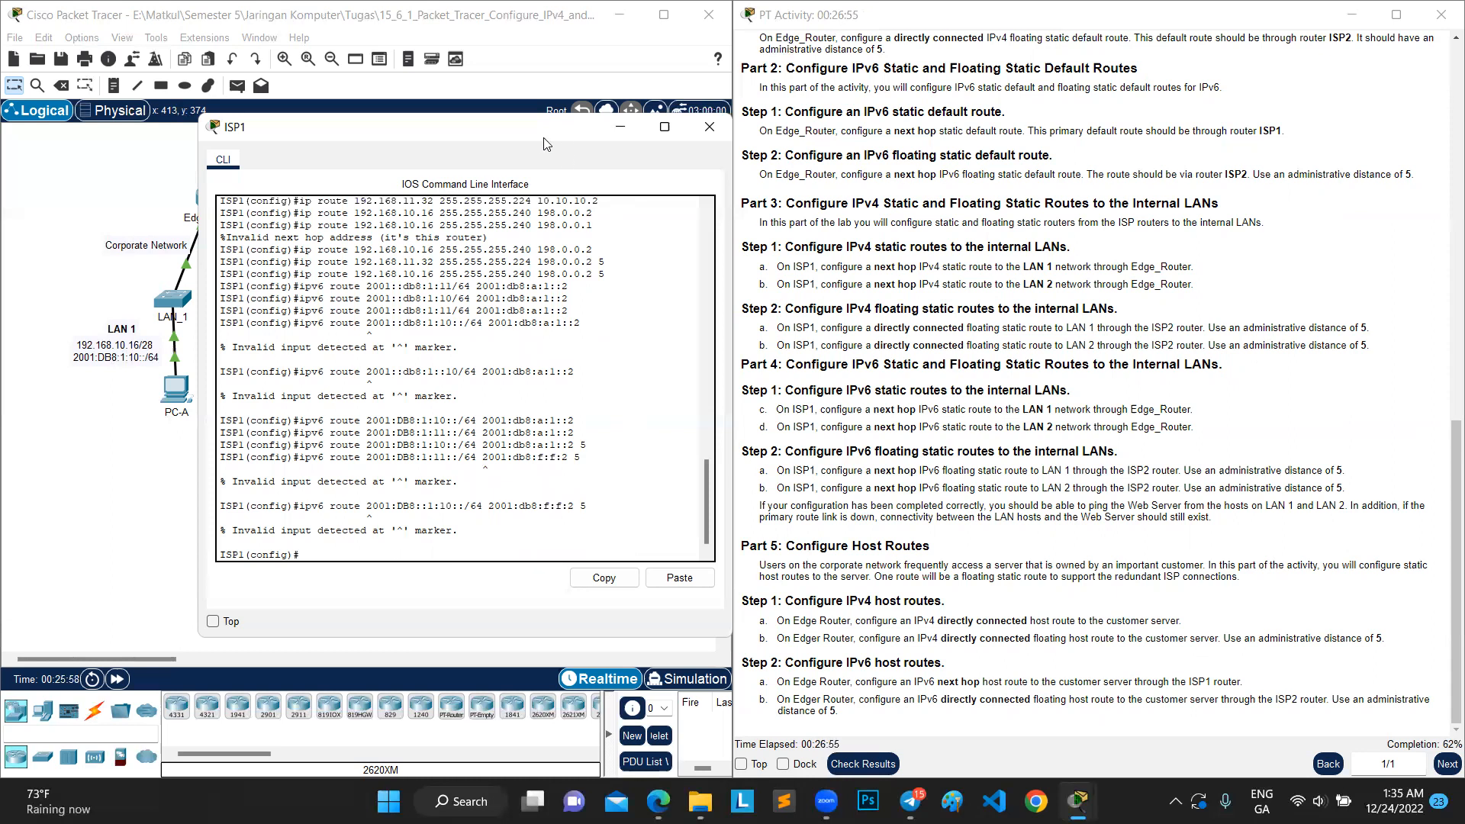
Check ISP2's address in the addressing table and add an IPv6 floating static route to 2001:DB8:1:10::/64 through 2001:db8:f:f::2 with distance 5.
{"action": "left_click_drag", "start_coordinate": [543, 139], "coordinate": [547, 142]}
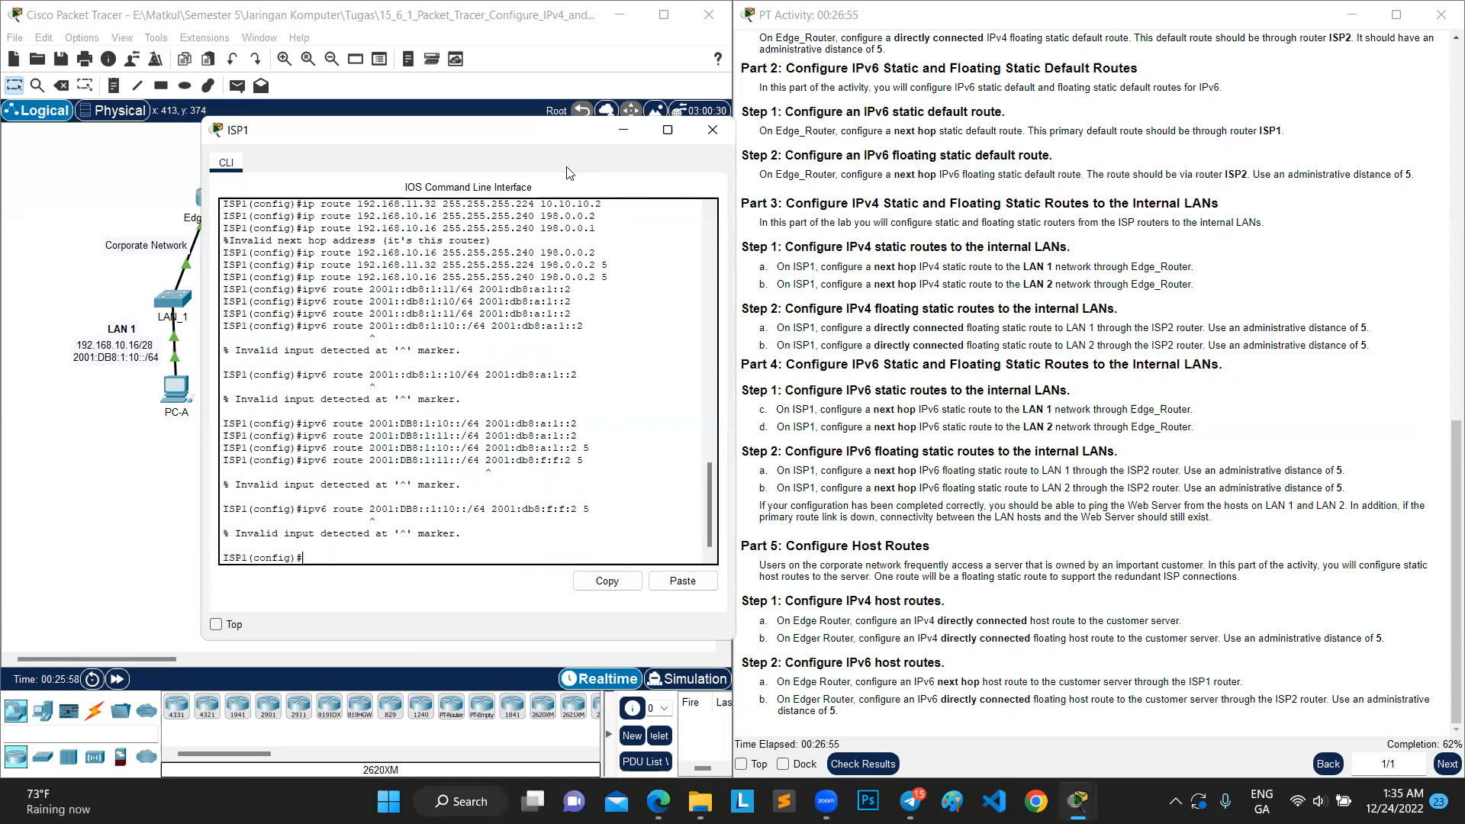
{"action": "left_click_drag", "start_coordinate": [546, 141], "coordinate": [570, 116]}
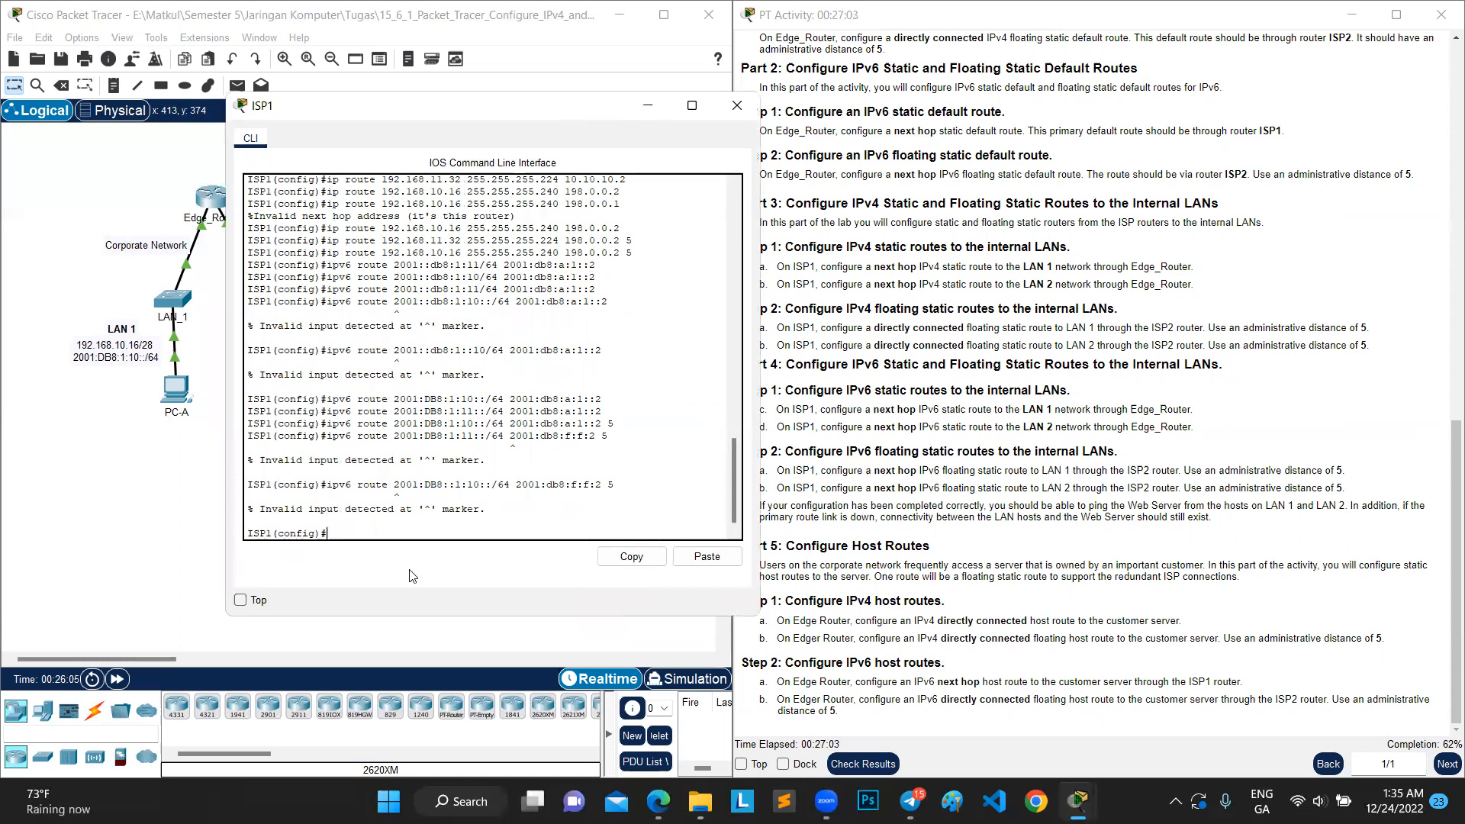
{"action": "key", "text": "Up"}
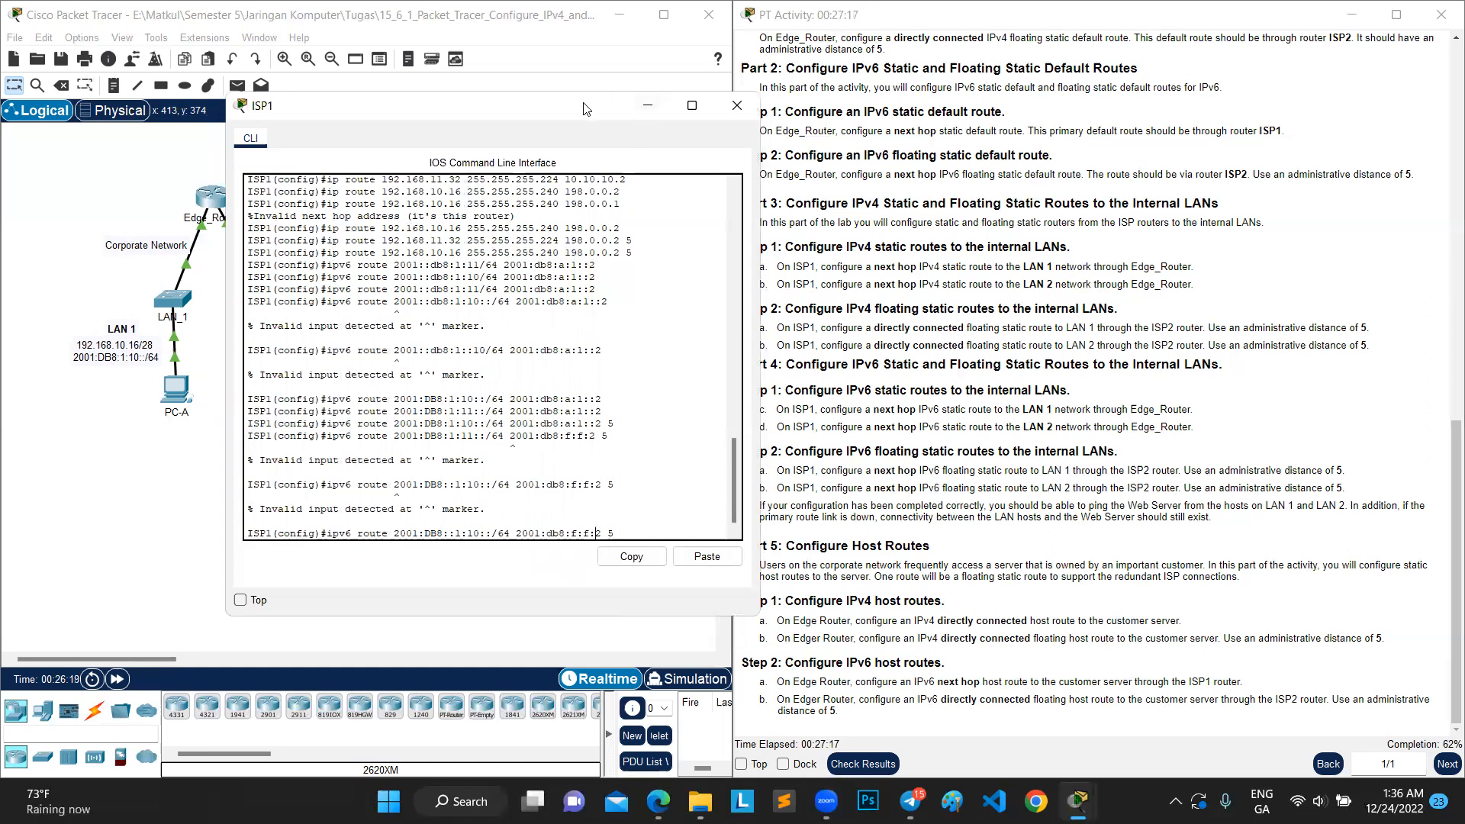
{"action": "left_click_drag", "start_coordinate": [560, 105], "coordinate": [500, 90]}
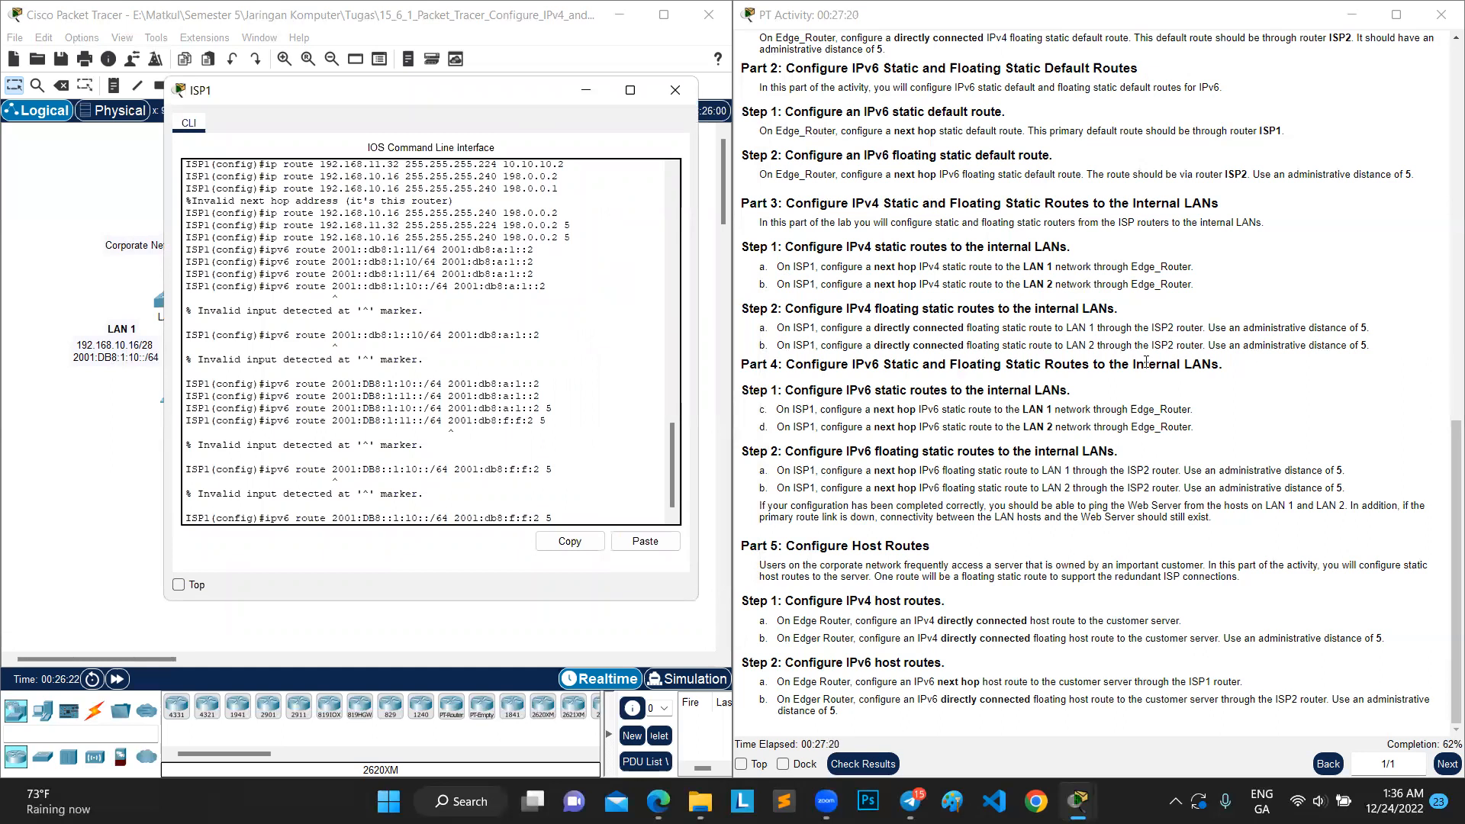
{"action": "scroll", "coordinate": [1146, 361], "scroll_direction": "up", "scroll_amount": 1}
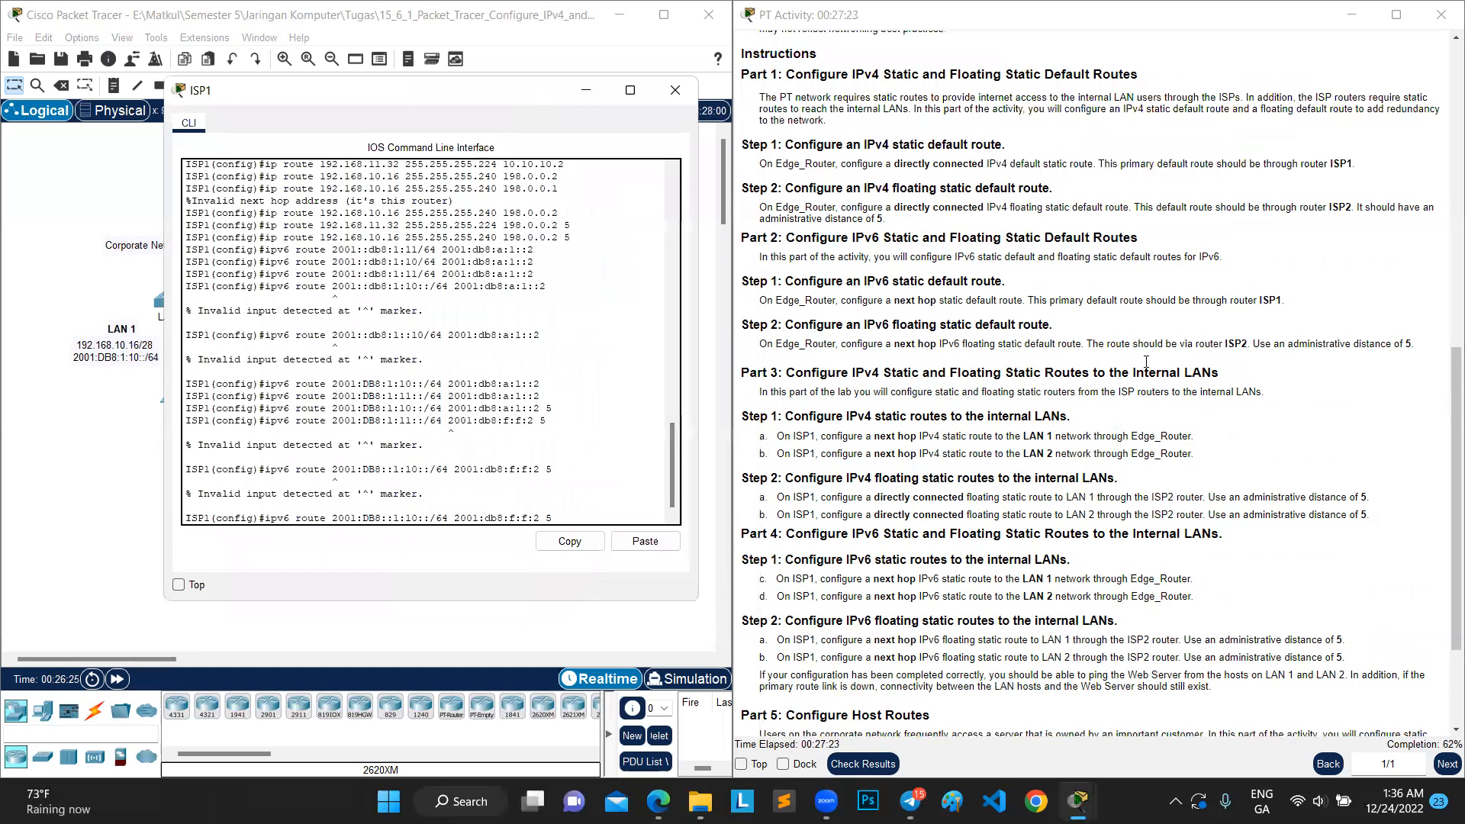
{"action": "scroll", "coordinate": [1147, 362], "scroll_direction": "up", "scroll_amount": 6}
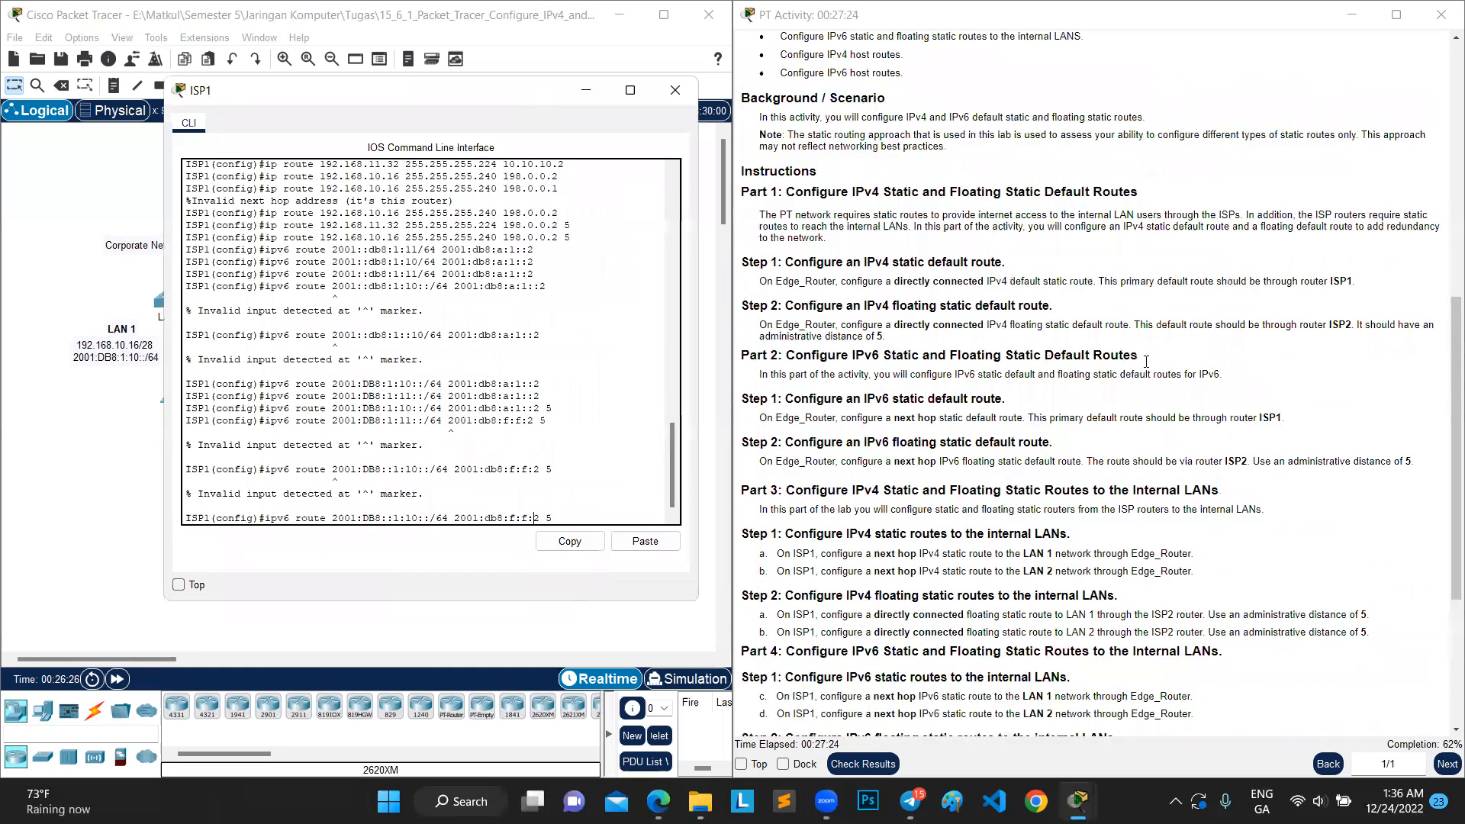
{"action": "scroll", "coordinate": [1146, 362], "scroll_direction": "up", "scroll_amount": 4}
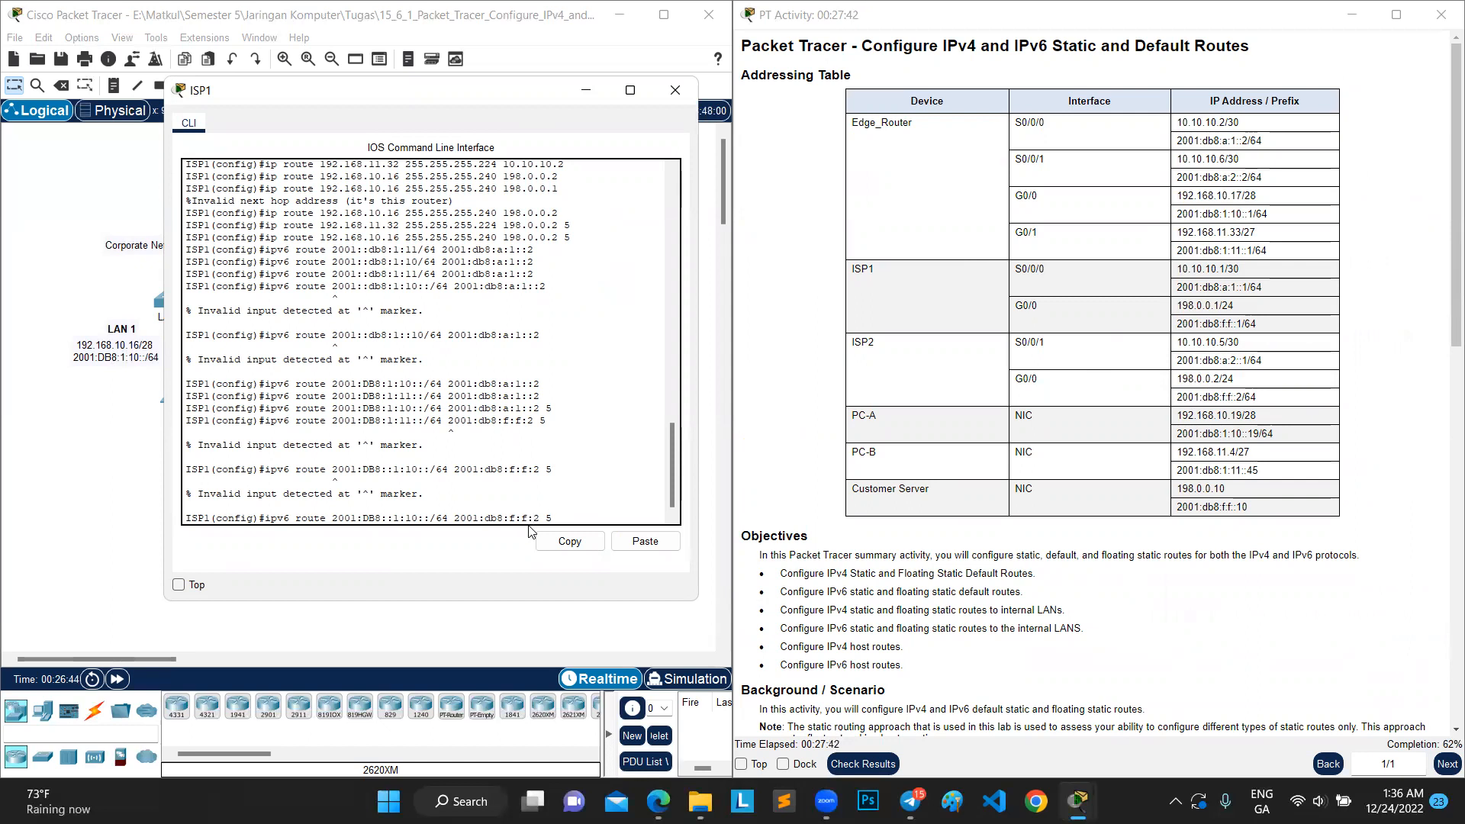
{"action": "type", "text": ":"}
{"action": "key", "text": "BackSpace"}
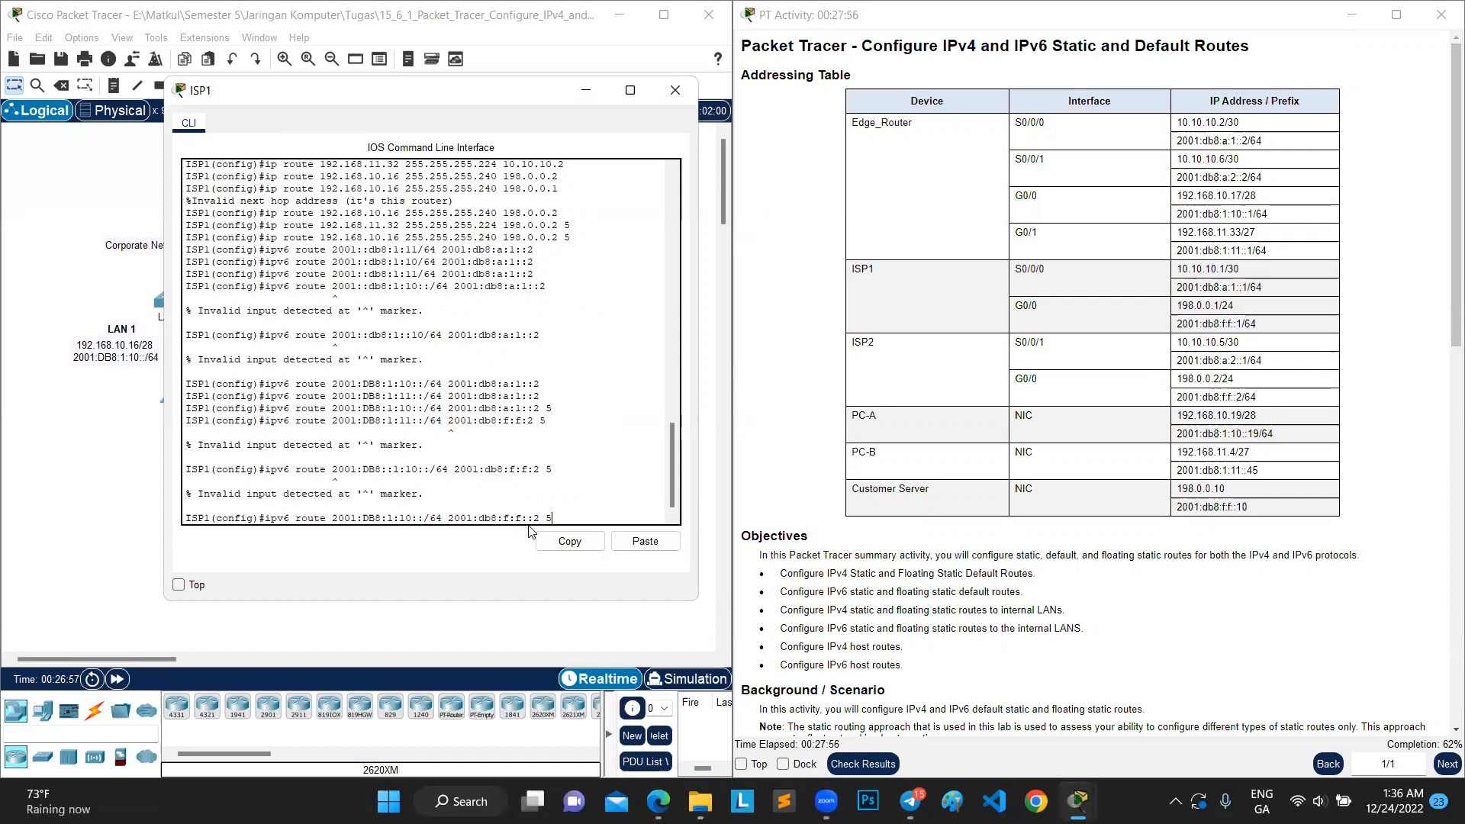
{"action": "key", "text": "Return"}
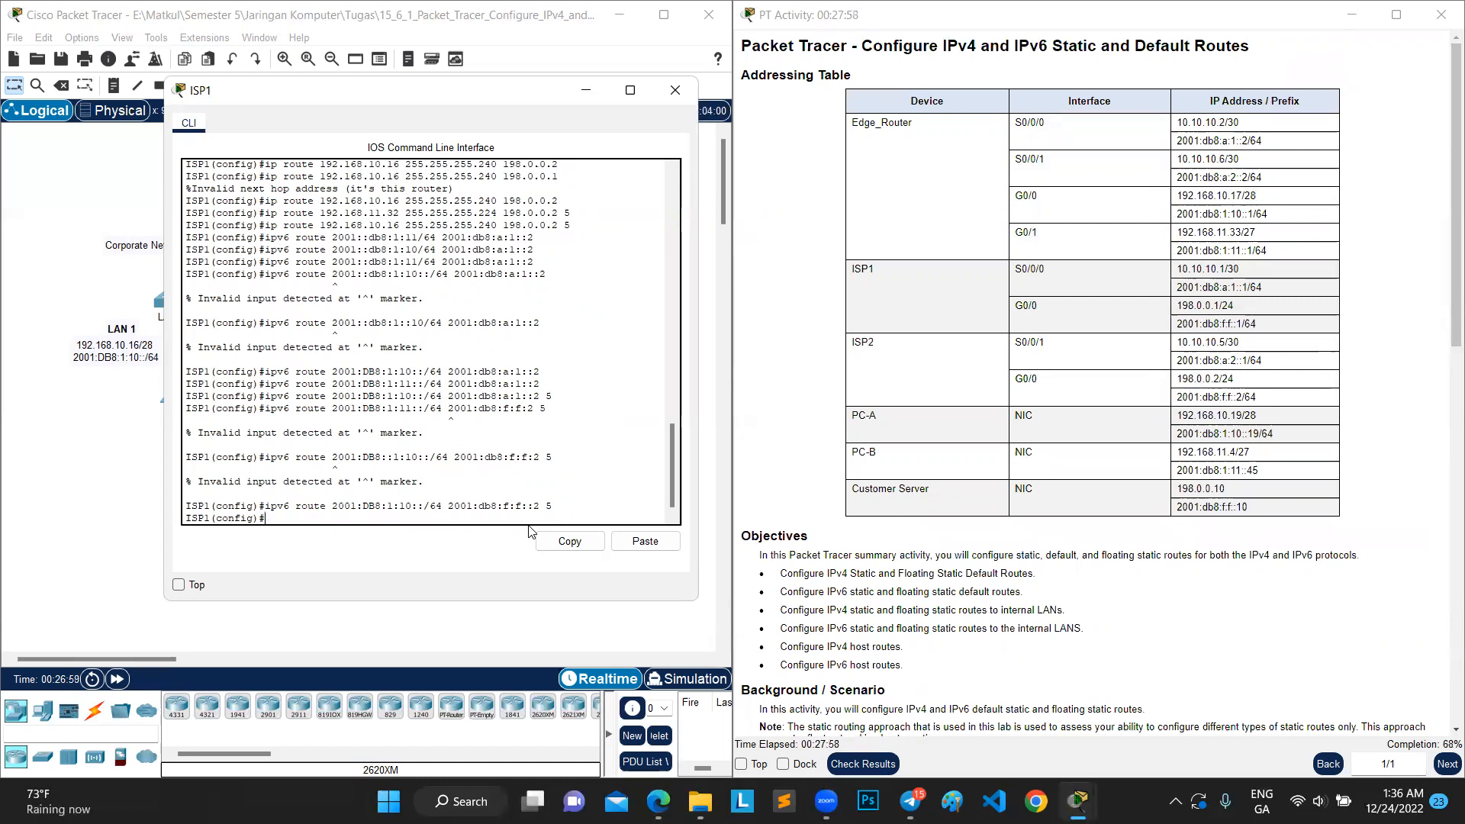
Add an IPv6 floating static route on ISP1 to 2001:DB8:1:11::/64 through 2001:db8:f:f::2 with administrative distance 5.
{"action": "key", "text": "Up"}
{"action": "key", "text": "Left"}
{"action": "key", "text": "Left"}
{"action": "key", "text": "Left"}
{"action": "key", "text": "Left"}
{"action": "key", "text": "Left"}
{"action": "key", "text": "Left"}
{"action": "key", "text": "Left"}
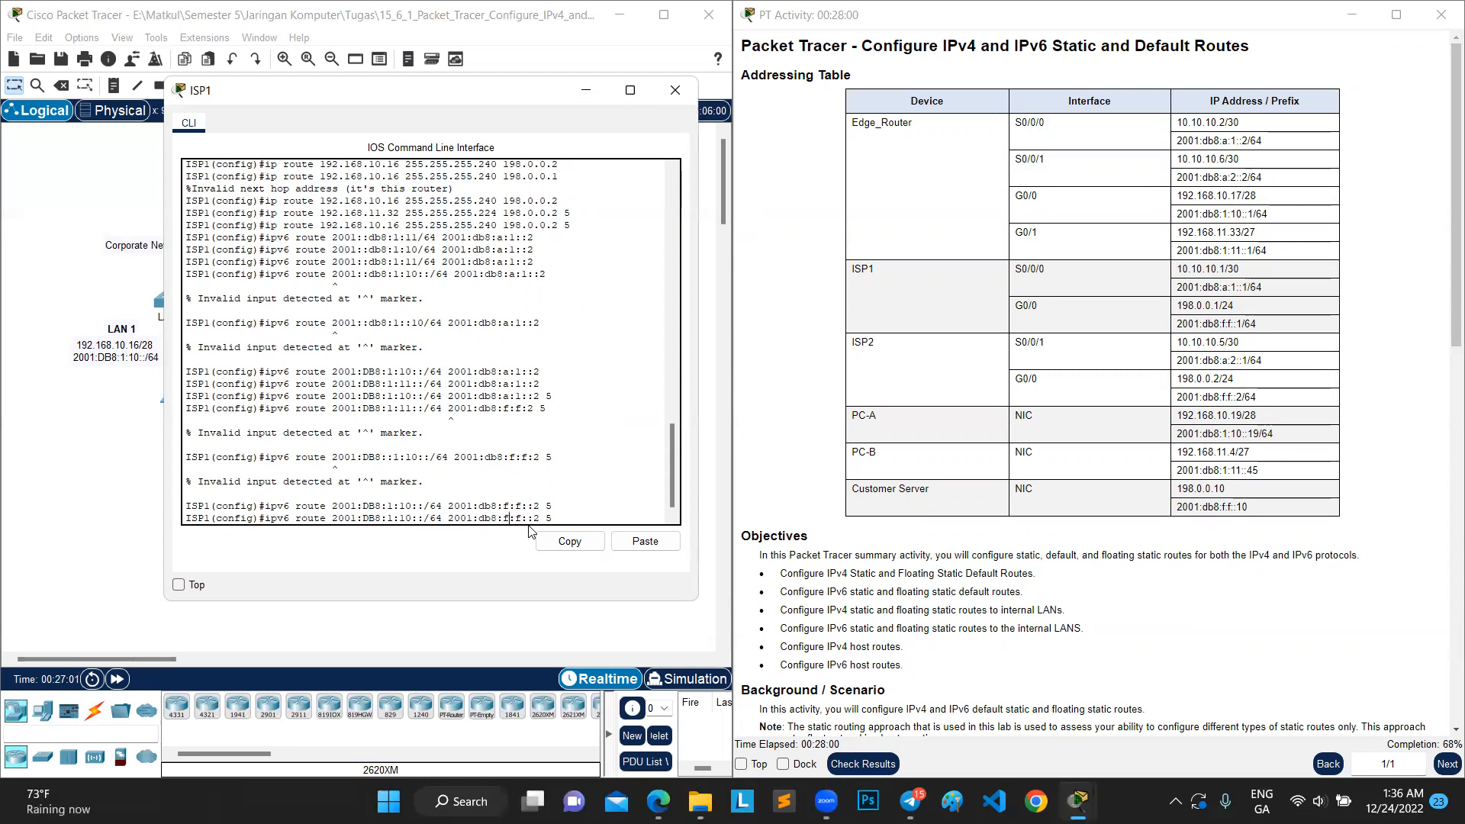
{"action": "key", "text": "Left"}
{"action": "key", "text": "Left"}
{"action": "key", "text": "Left"}
{"action": "key", "text": "Left"}
{"action": "key", "text": "Left"}
{"action": "key", "text": "Left"}
{"action": "key", "text": "Left"}
{"action": "key", "text": "Left"}
{"action": "key", "text": "Left"}
{"action": "key", "text": "Left"}
{"action": "key", "text": "BackSpace"}
{"action": "type", "text": "1"}
{"action": "key", "text": "Right"}
{"action": "key", "text": "Right"}
{"action": "key", "text": "Right"}
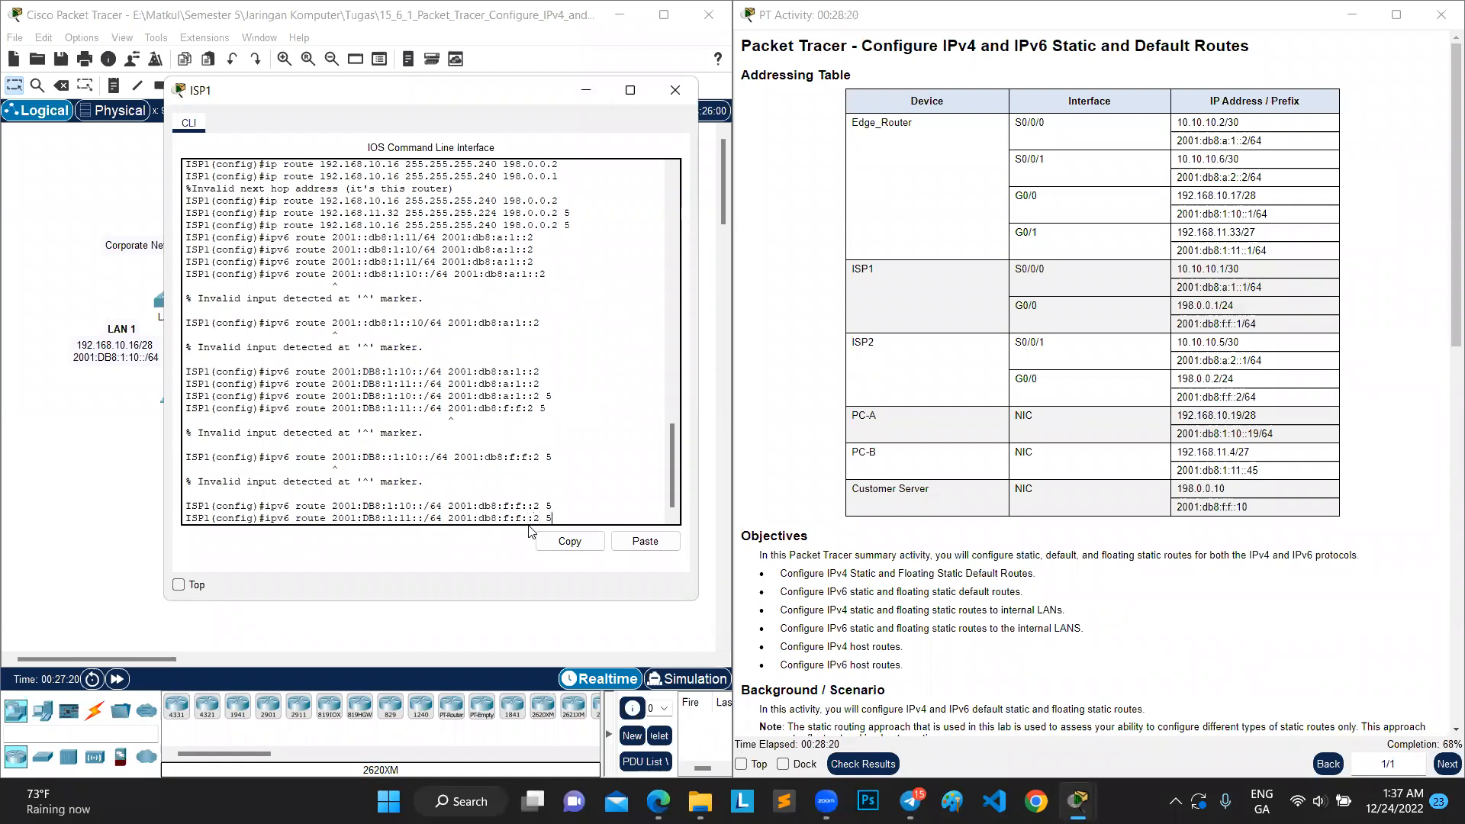
{"action": "key", "text": "Return"}
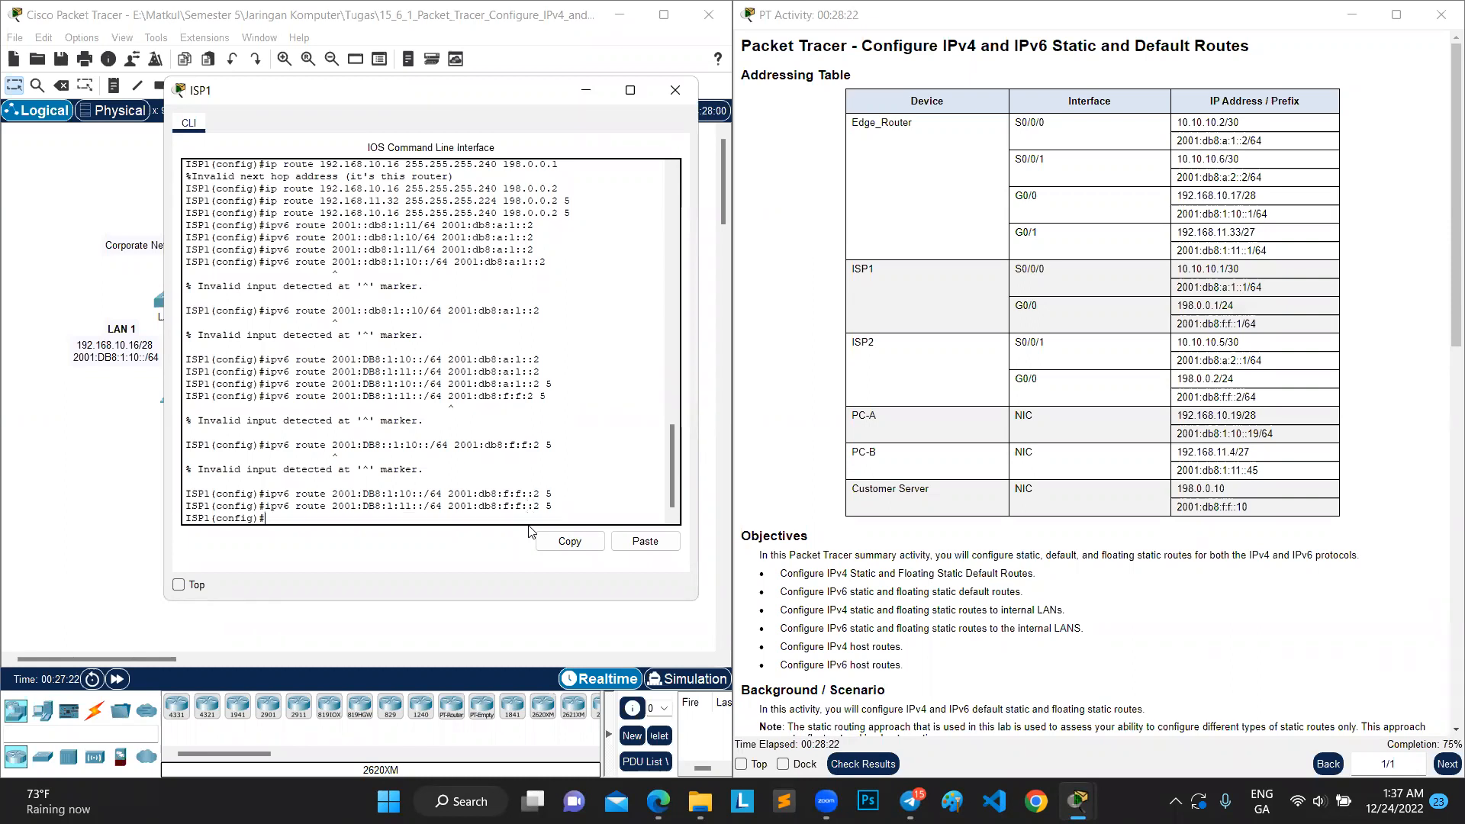
Read the connectivity check instructions at the end of Part 4 and open the Command Prompt on PC-A.
{"action": "scroll", "coordinate": [1057, 431], "scroll_direction": "down", "scroll_amount": 10}
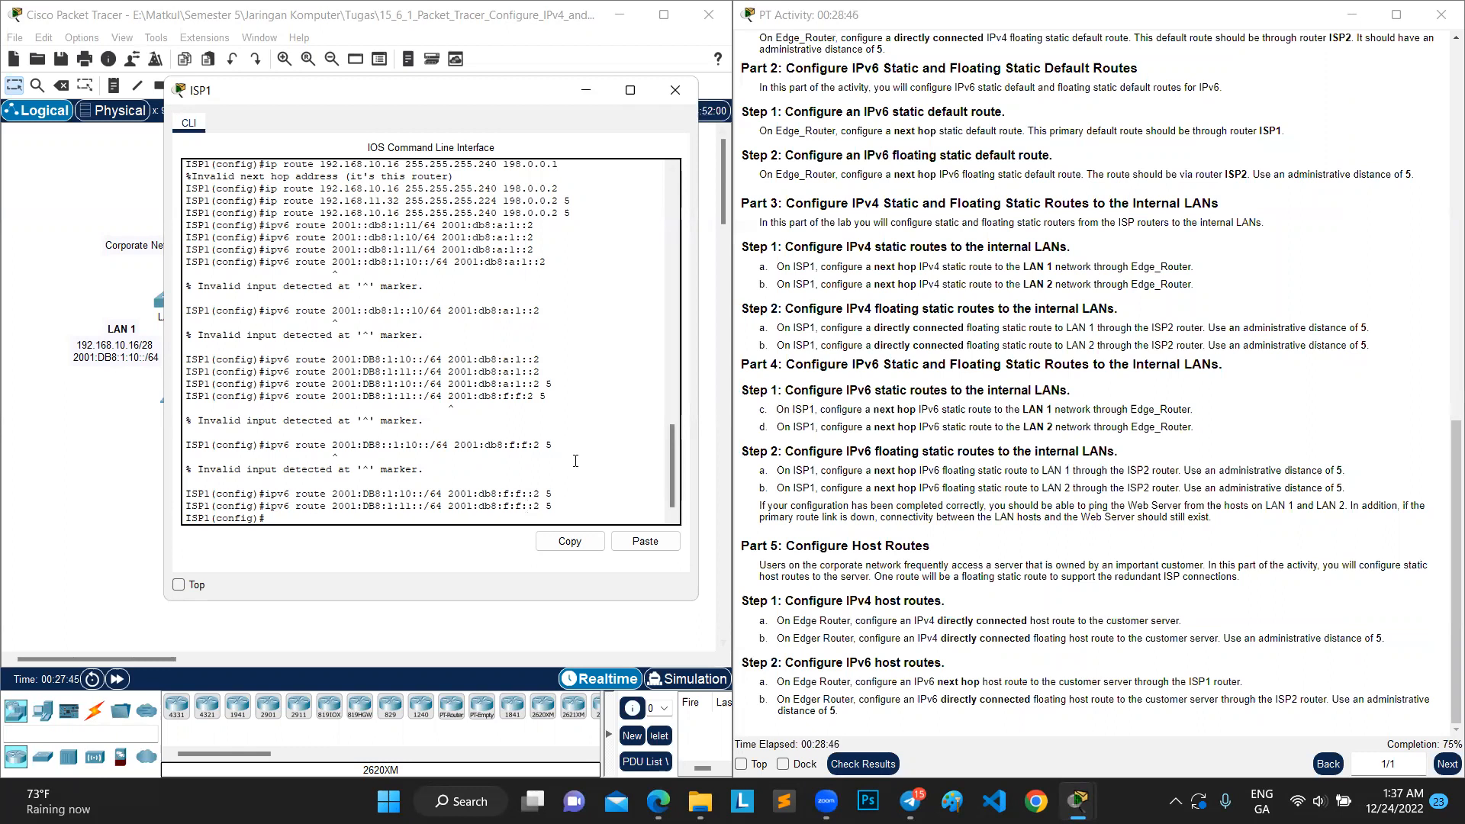
{"action": "left_click", "coordinate": [585, 89]}
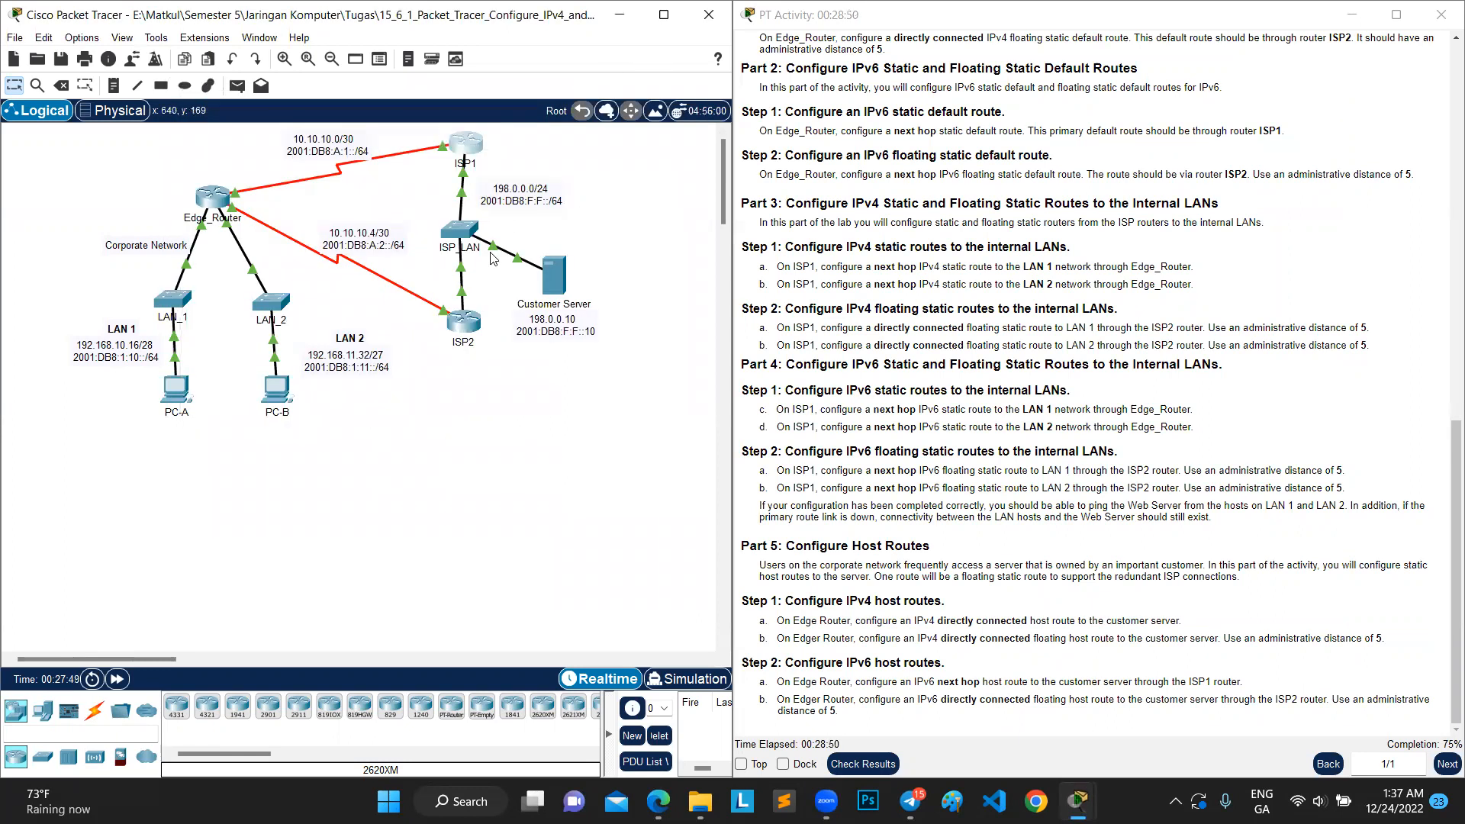
{"action": "left_click", "coordinate": [183, 406]}
{"action": "left_click", "coordinate": [812, 205]}
Look up the Customer Server's addresses in the addressing table and ping its IPv4 address 198.0.0.10 from PC-A.
{"action": "type", "text": "ping"}
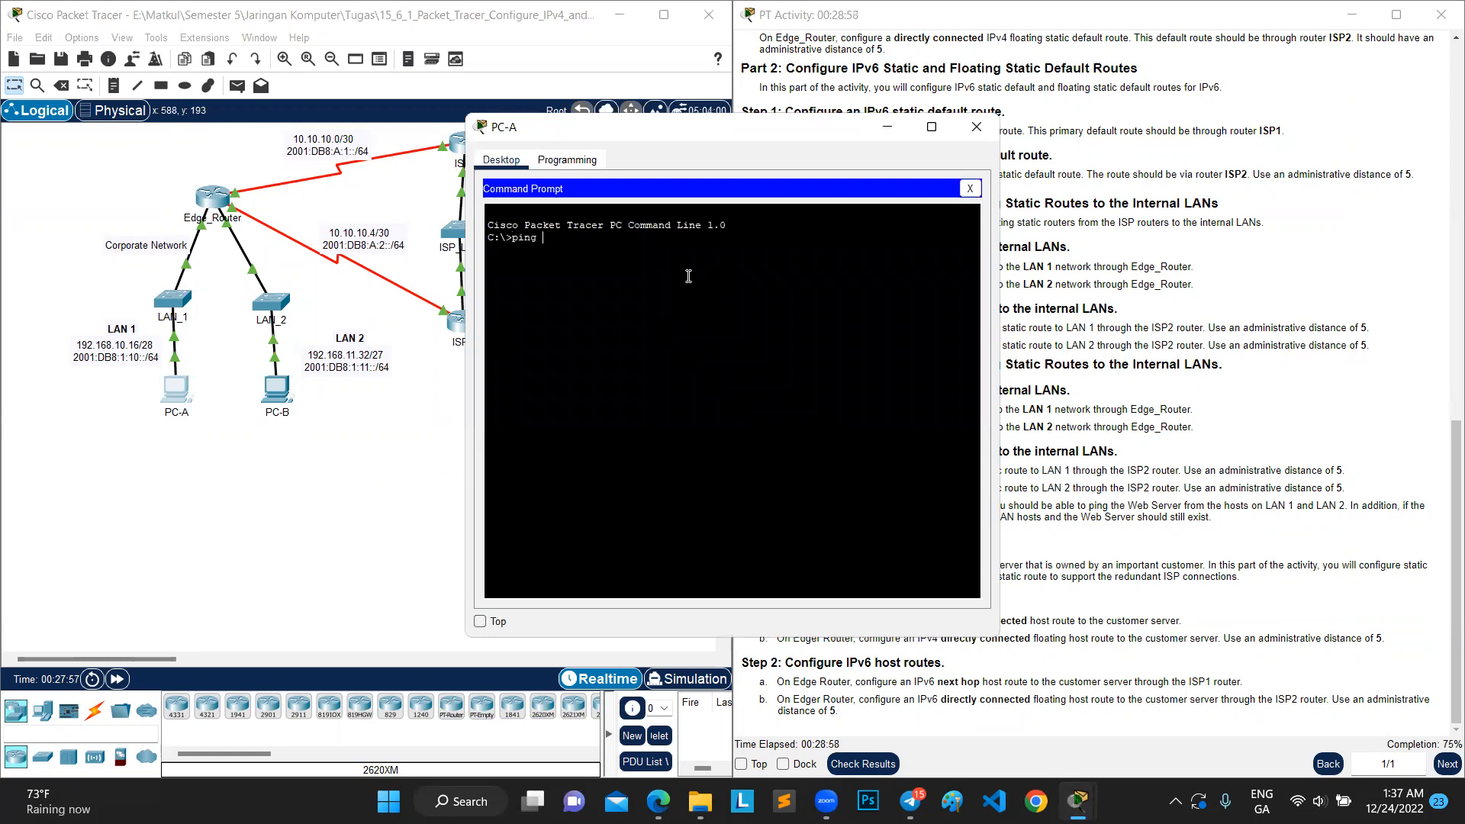
{"action": "type", "text": " 2001"}
{"action": "left_click_drag", "start_coordinate": [816, 135], "coordinate": [480, 150]}
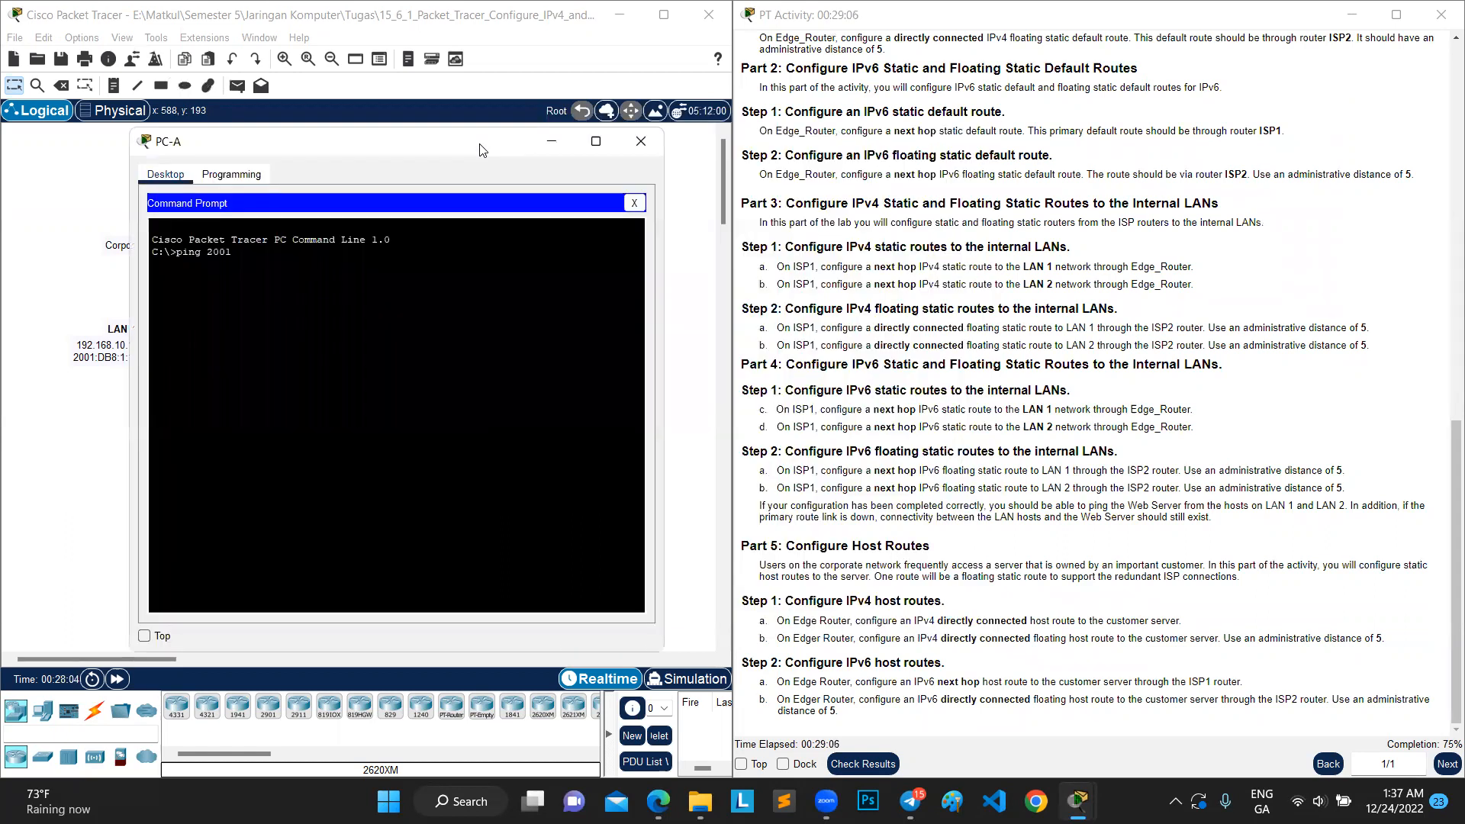
{"action": "scroll", "coordinate": [1053, 198], "scroll_direction": "up", "scroll_amount": 5}
{"action": "scroll", "coordinate": [1156, 227], "scroll_direction": "up", "scroll_amount": 6}
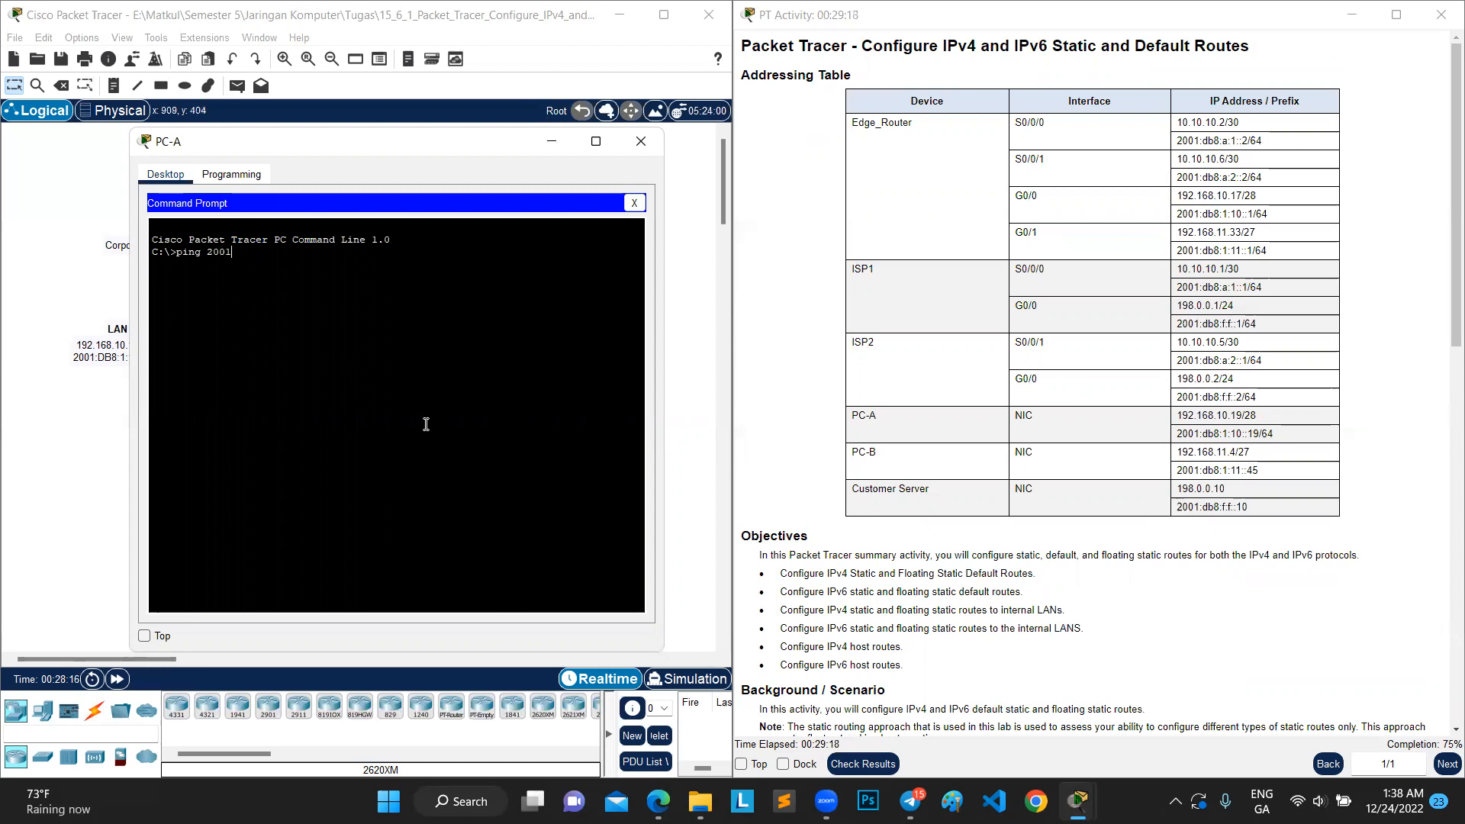
{"action": "key", "text": "BackSpace"}
{"action": "key", "text": "BackSpace"}
{"action": "key", "text": "BackSpace"}
{"action": "key", "text": "BackSpace"}
{"action": "key", "text": "BackSpace"}
{"action": "type", "text": "ng 198.0.0.10"}
{"action": "key", "text": "Return"}
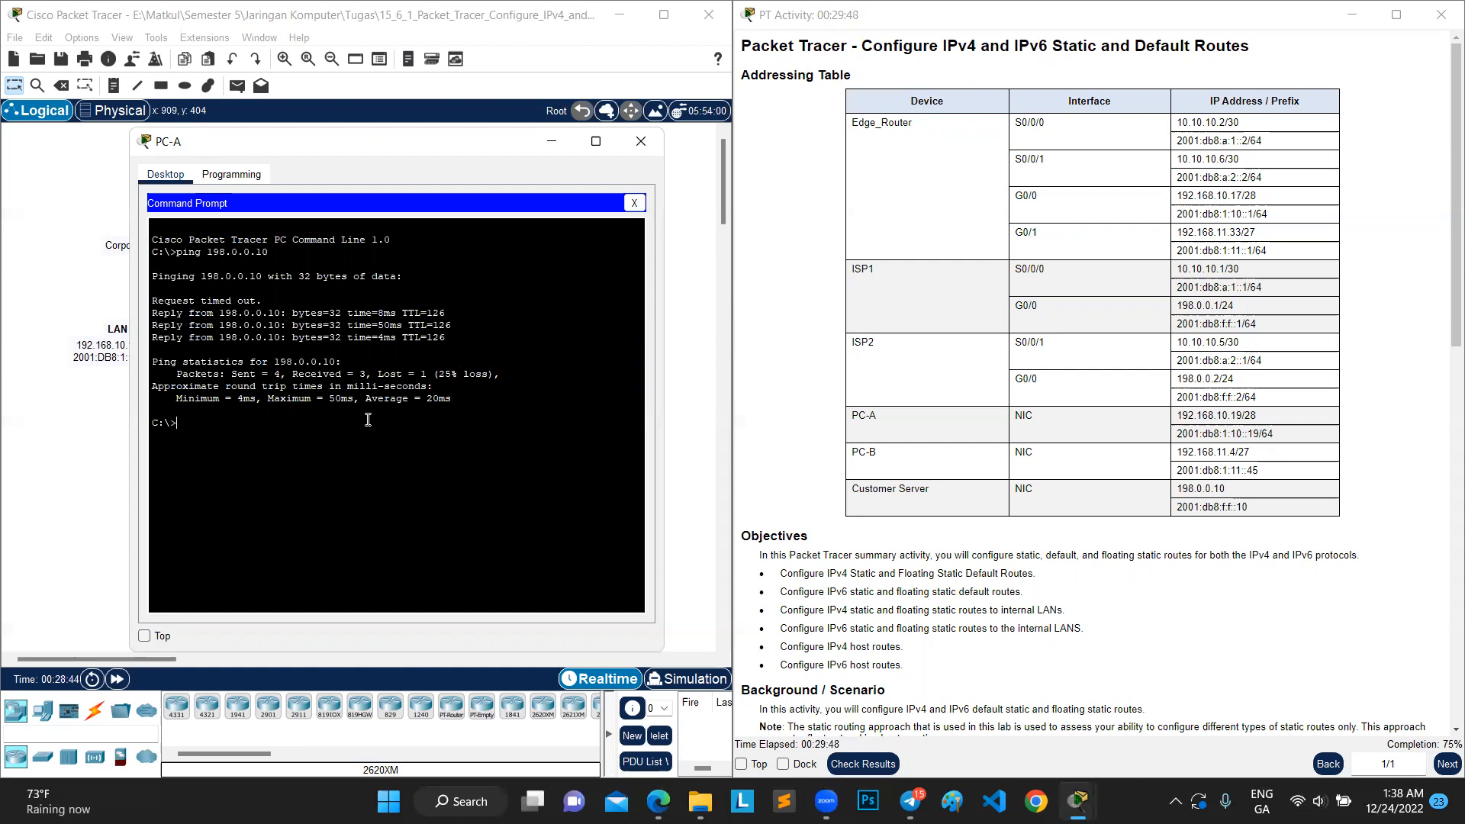
Ping the Customer Server's IPv6 address 2001:db8:f:f::10 from PC-A, copying it from the addressing table.
{"action": "type", "text": "ping"}
{"action": "left_click_drag", "start_coordinate": [1176, 510], "coordinate": [1242, 513]}
{"action": "key", "text": "super+c"}
{"action": "right_click", "coordinate": [1256, 515]}
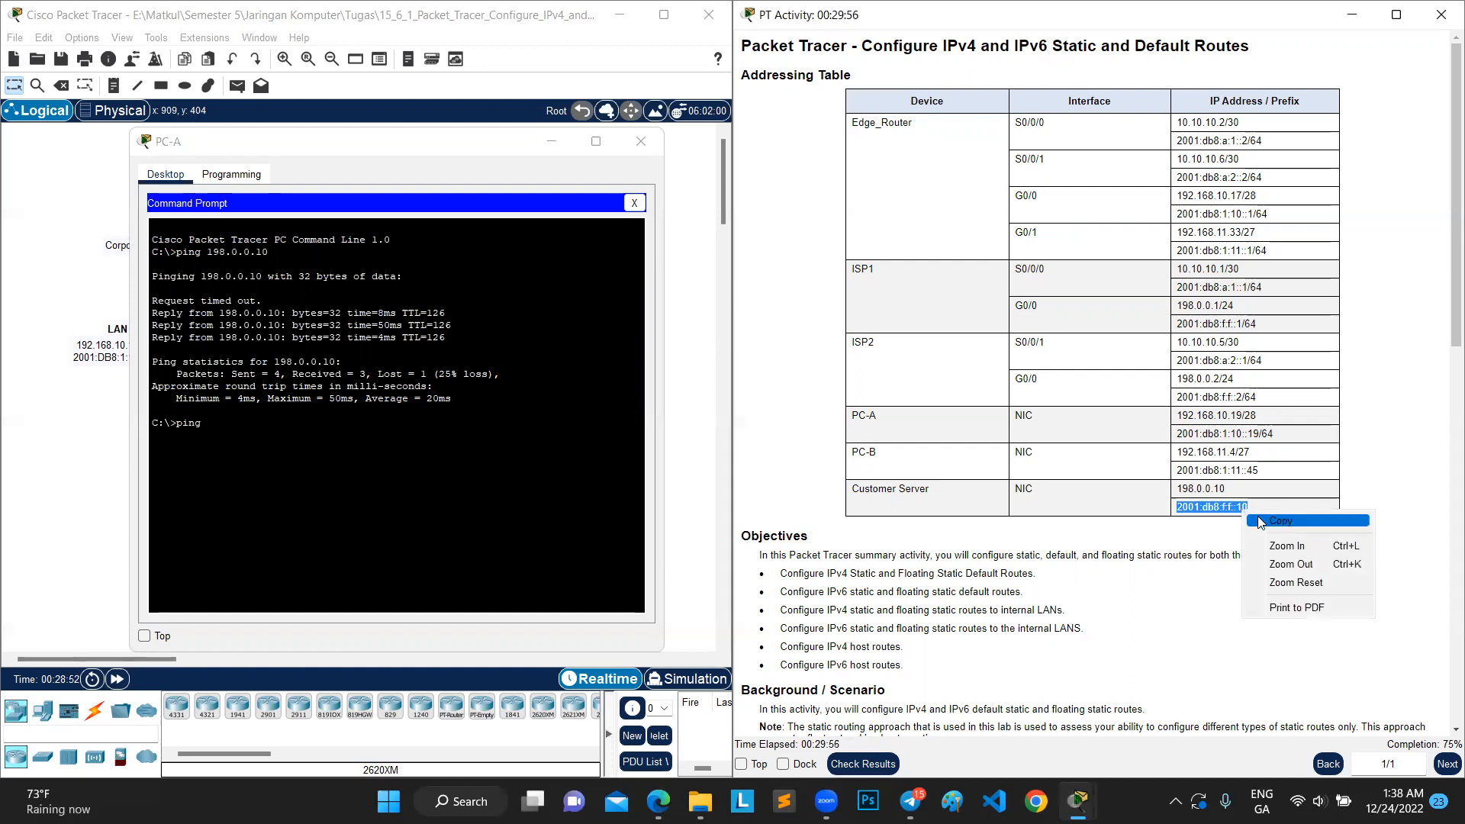
{"action": "key", "text": "Escape"}
{"action": "right_click", "coordinate": [356, 424]}
{"action": "left_click", "coordinate": [374, 454]}
{"action": "key", "text": "Return"}
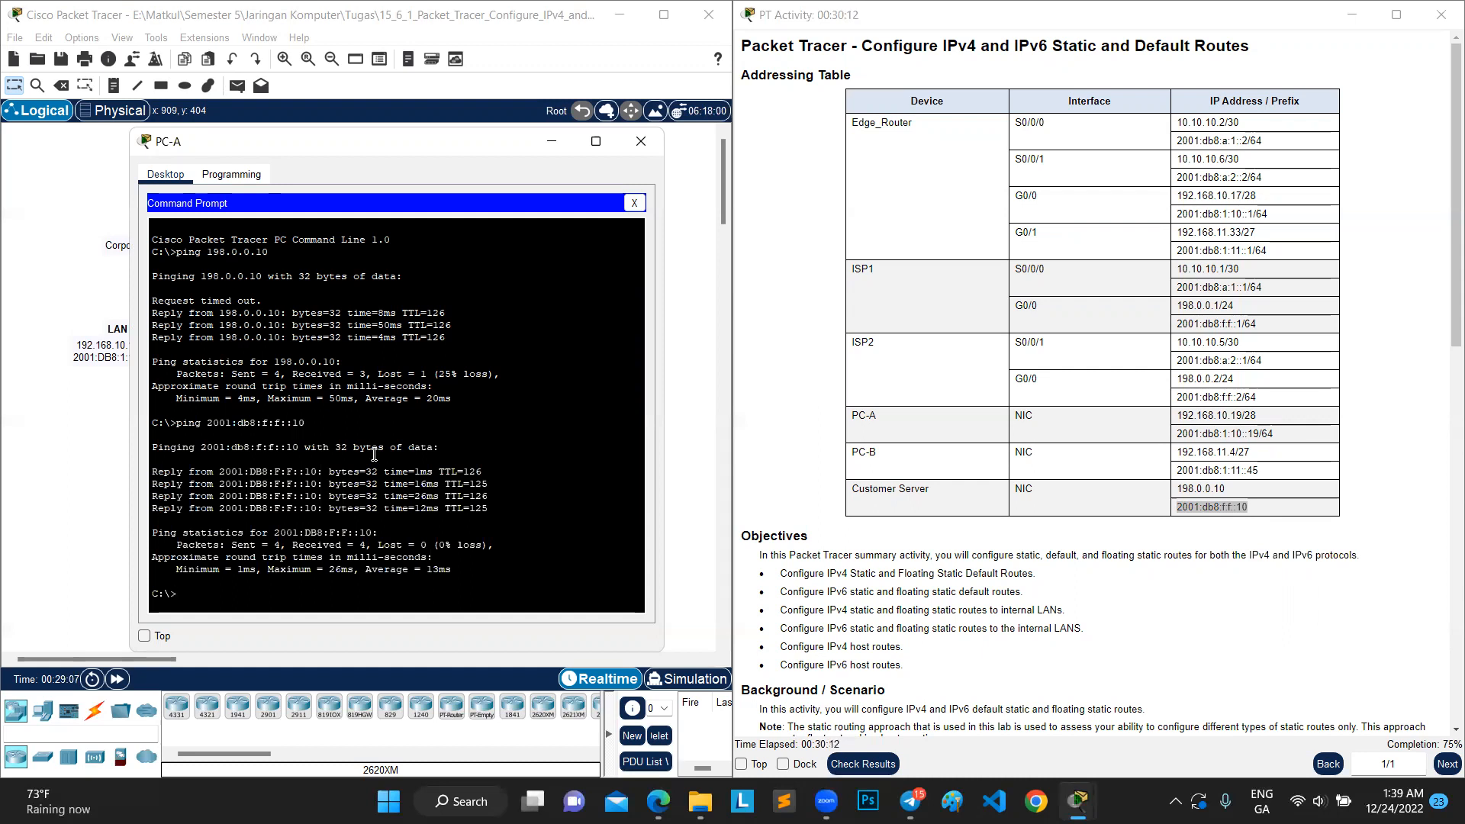
Open the Command Prompt on PC-B and ping the Customer Server at 198.0.0.10.
{"action": "left_click", "coordinate": [563, 140]}
{"action": "left_click", "coordinate": [276, 388]}
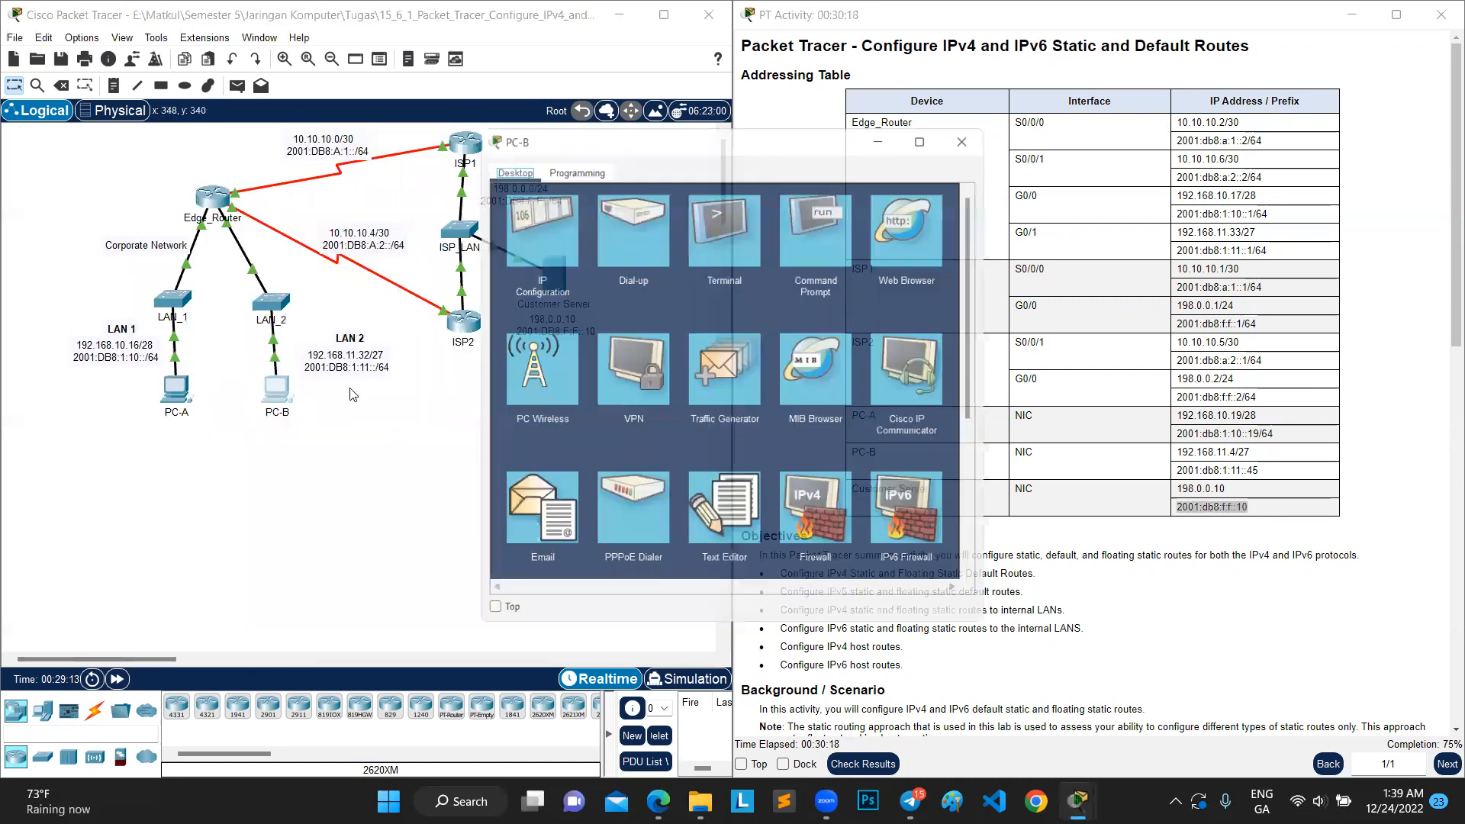
{"action": "left_click", "coordinate": [817, 221]}
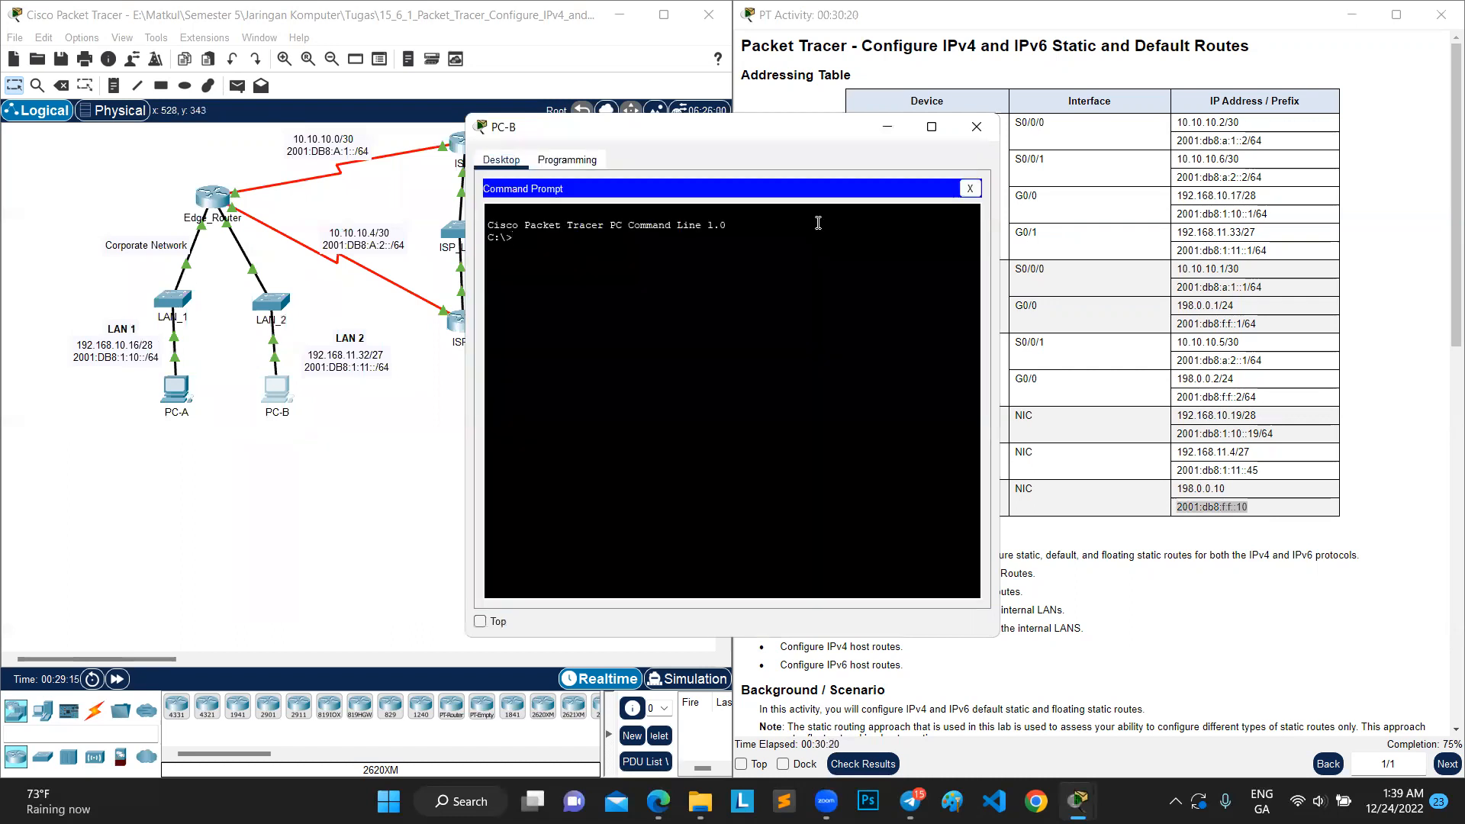
{"action": "type", "text": "ping 198.0.0.10"}
{"action": "key", "text": "Return"}
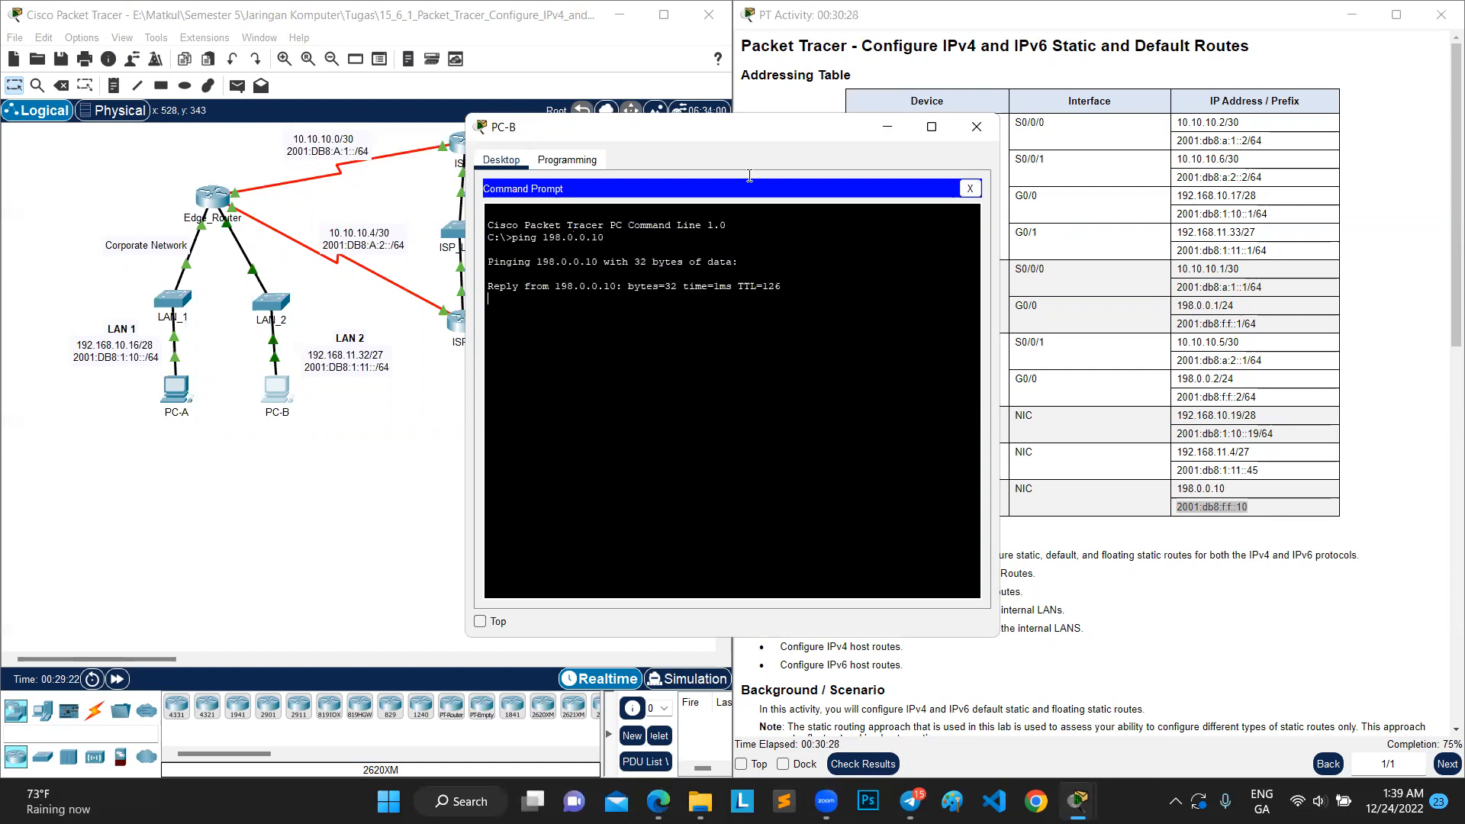
{"action": "left_click_drag", "start_coordinate": [738, 122], "coordinate": [464, 101]}
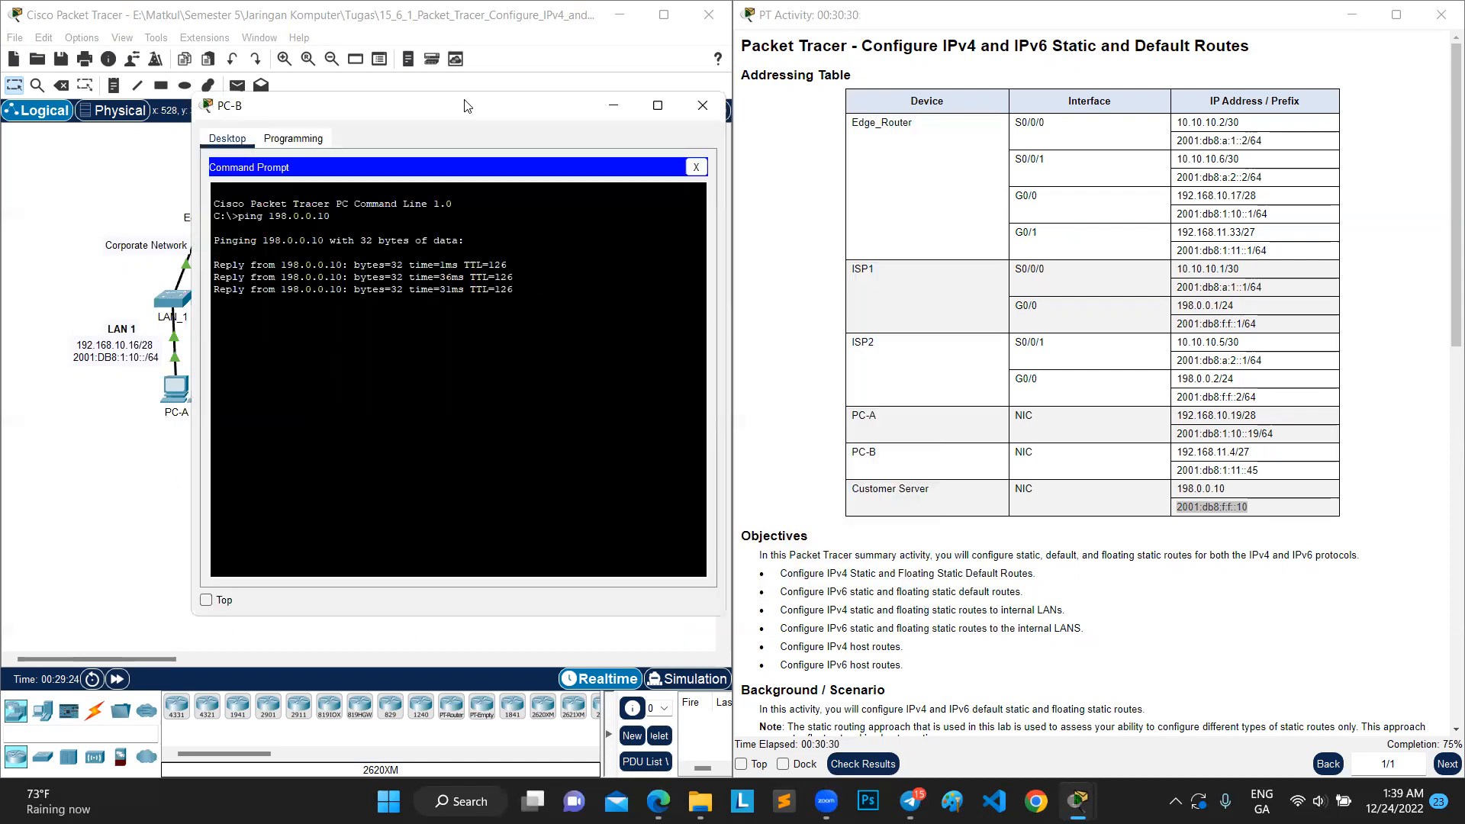
Ping the Customer Server's IPv6 address 2001:db8:f:f::10 from PC-B using the copied address.
{"action": "type", "text": "oing"}
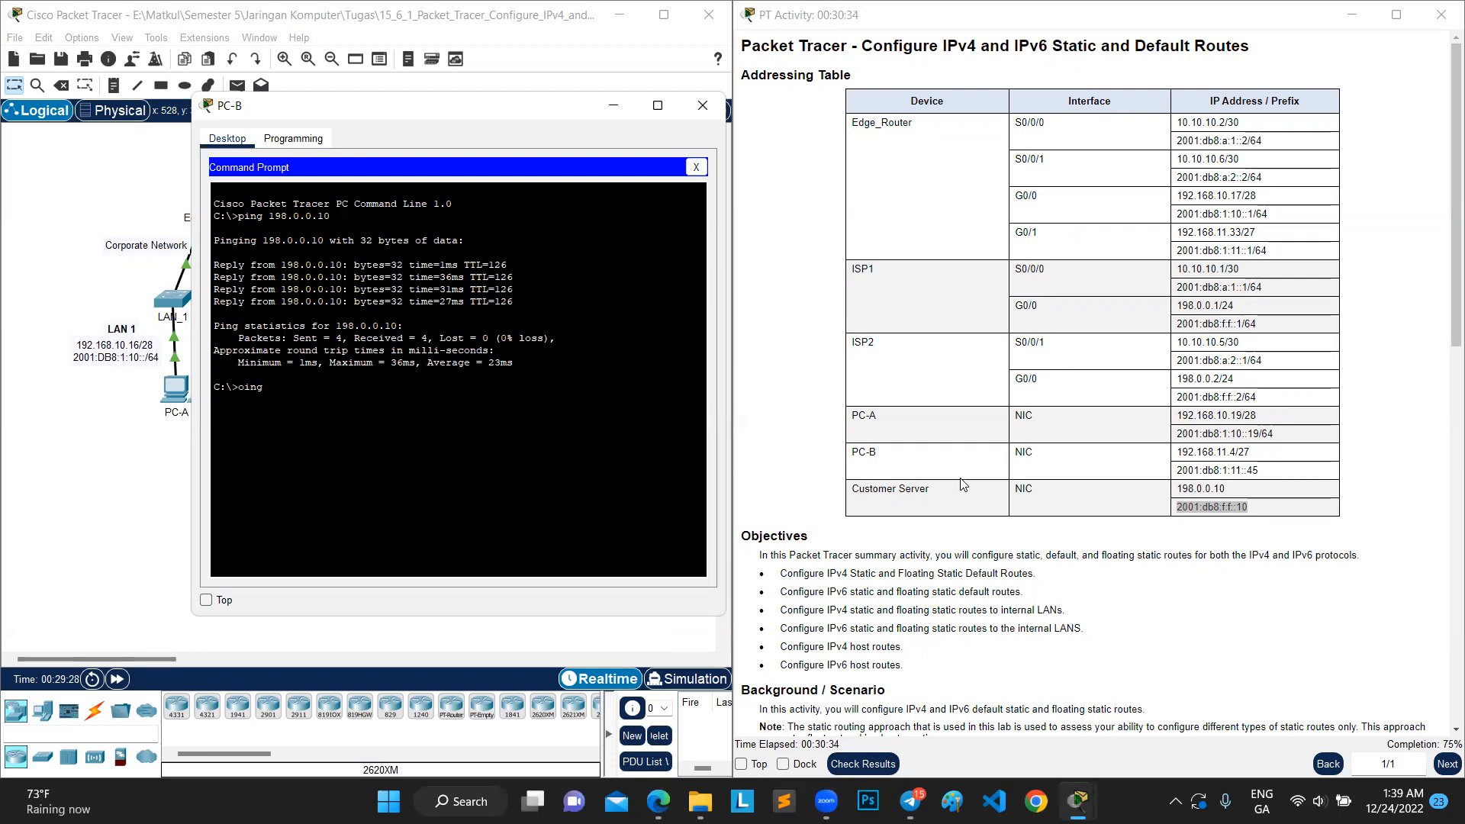
{"action": "right_click", "coordinate": [315, 402]}
{"action": "left_click", "coordinate": [309, 378]}
{"action": "key", "text": "BackSpace"}
{"action": "key", "text": "BackSpace"}
{"action": "key", "text": "BackSpace"}
{"action": "key", "text": "BackSpace"}
{"action": "type", "text": "ing"}
{"action": "right_click", "coordinate": [296, 383]}
{"action": "left_click", "coordinate": [329, 415]}
{"action": "key", "text": "Return"}
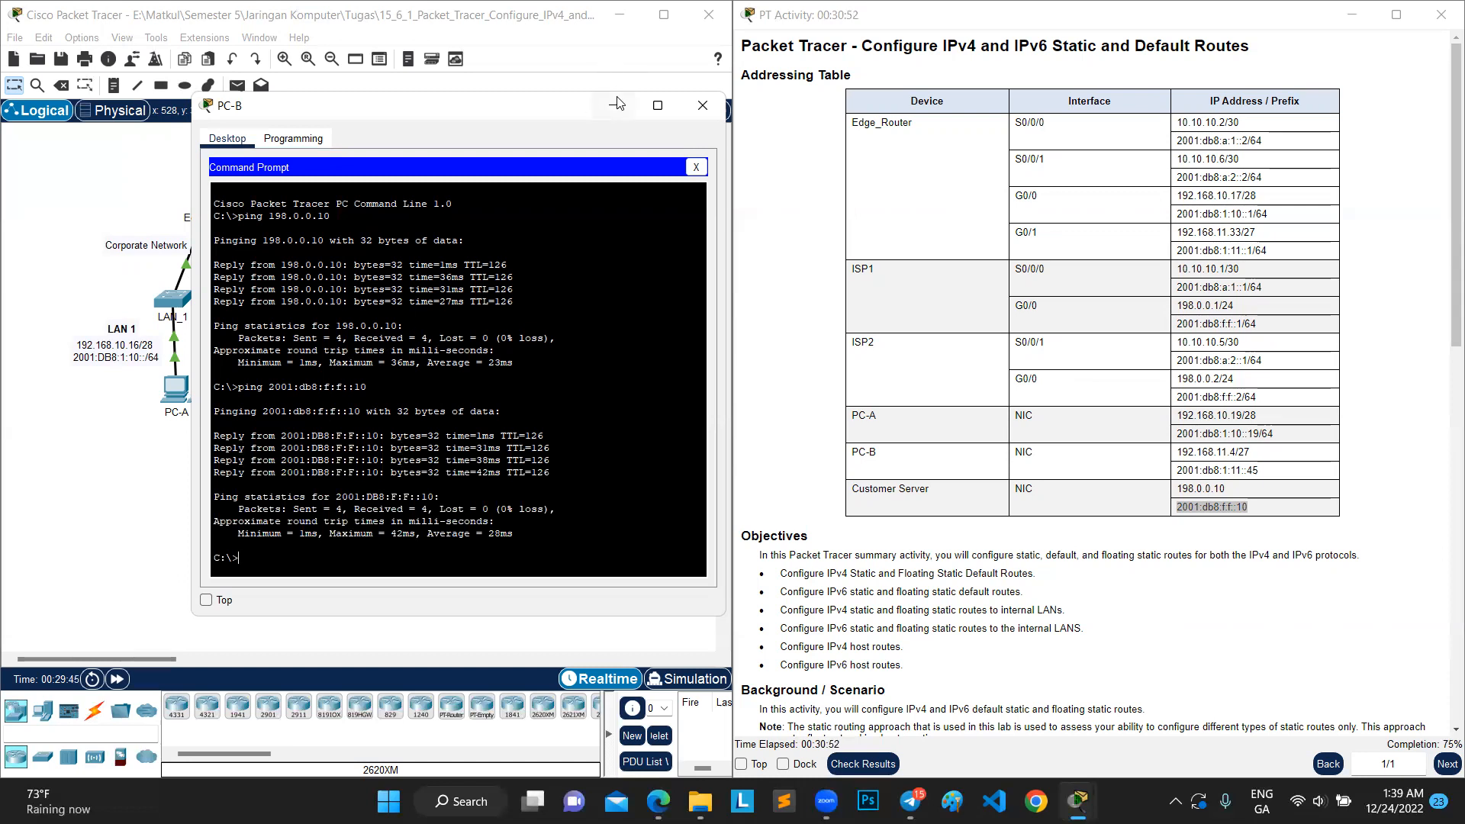
Close PC-B, consult the Part 5 host route instructions, and enter global configuration mode on Edge_Router.
{"action": "left_click", "coordinate": [703, 105]}
{"action": "scroll", "coordinate": [992, 572], "scroll_direction": "down", "scroll_amount": 10}
{"action": "scroll", "coordinate": [991, 571], "scroll_direction": "down", "scroll_amount": 3}
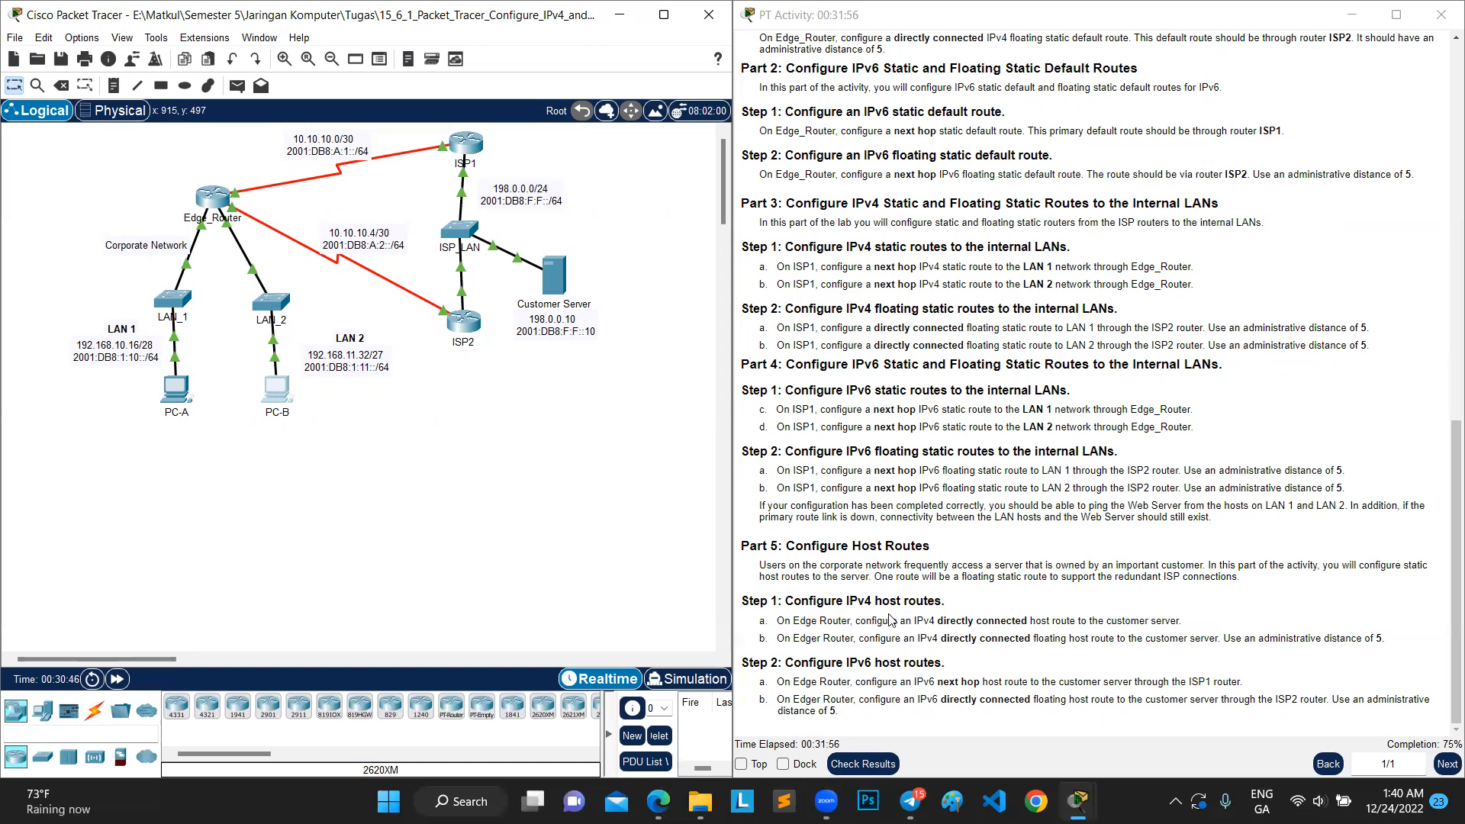
{"action": "left_click", "coordinate": [217, 200]}
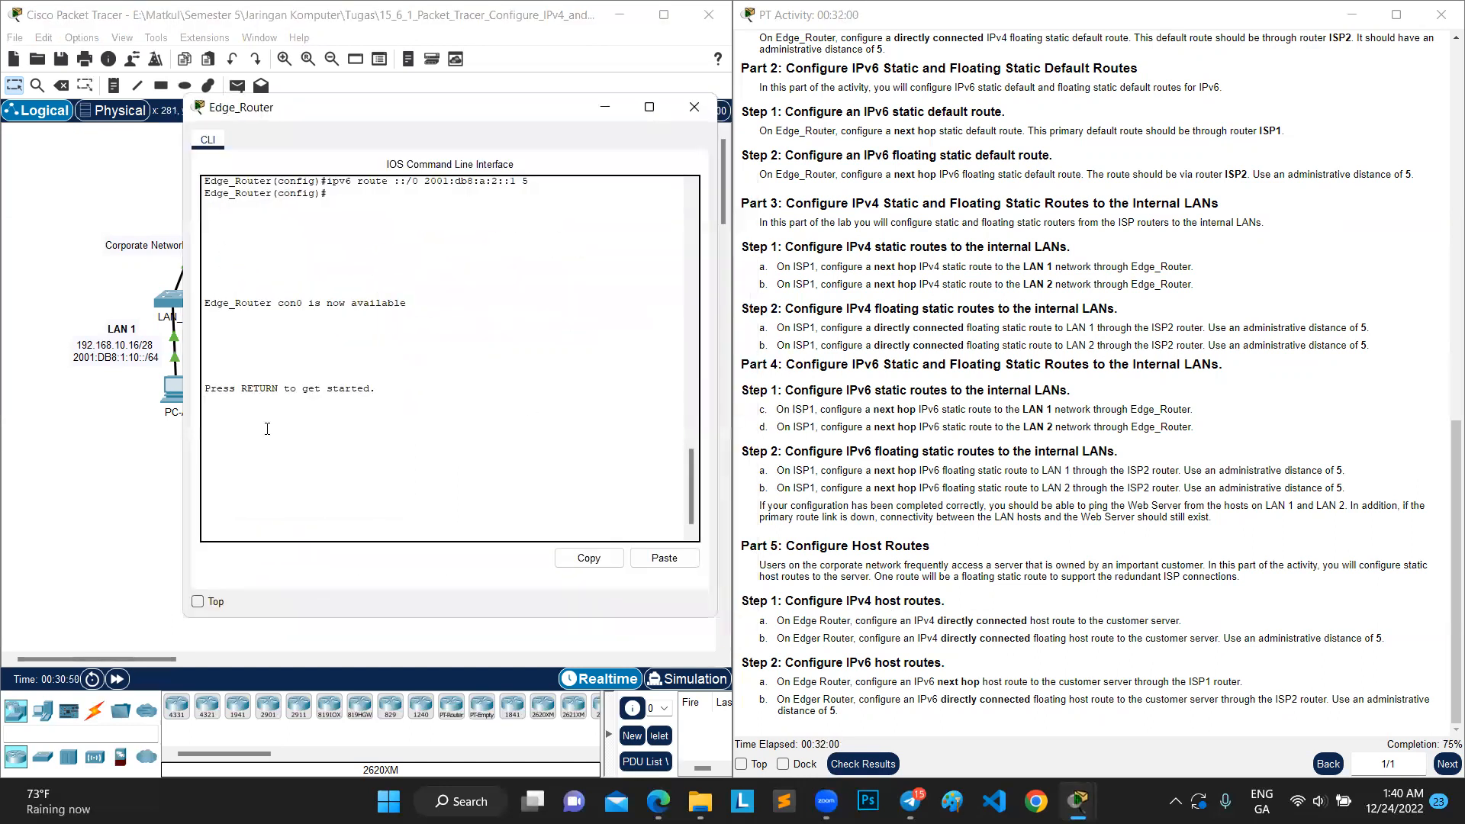
{"action": "key", "text": "Return"}
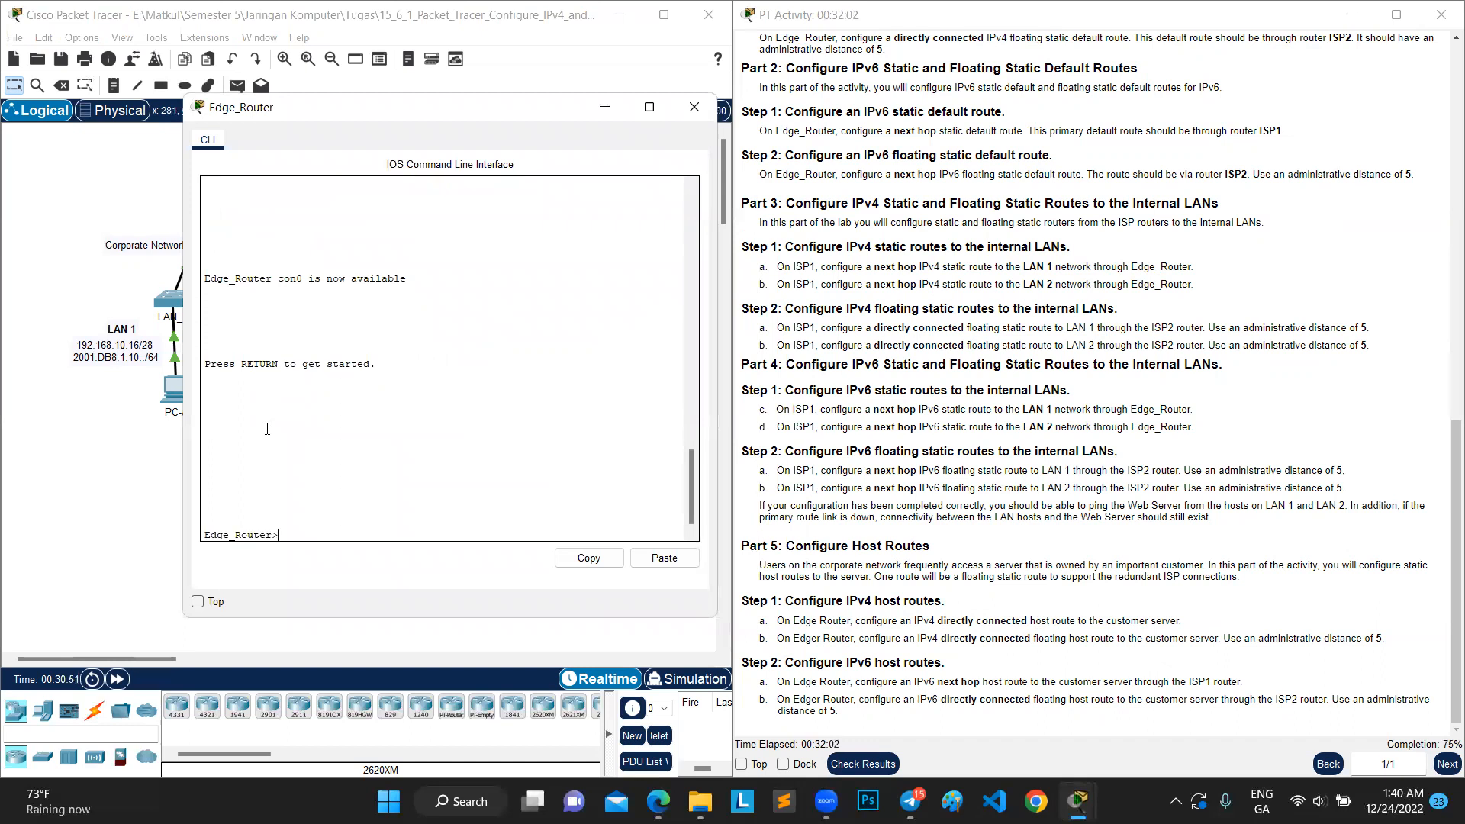
{"action": "type", "text": "ena"}
{"action": "key", "text": "Return"}
{"action": "type", "text": "conf"}
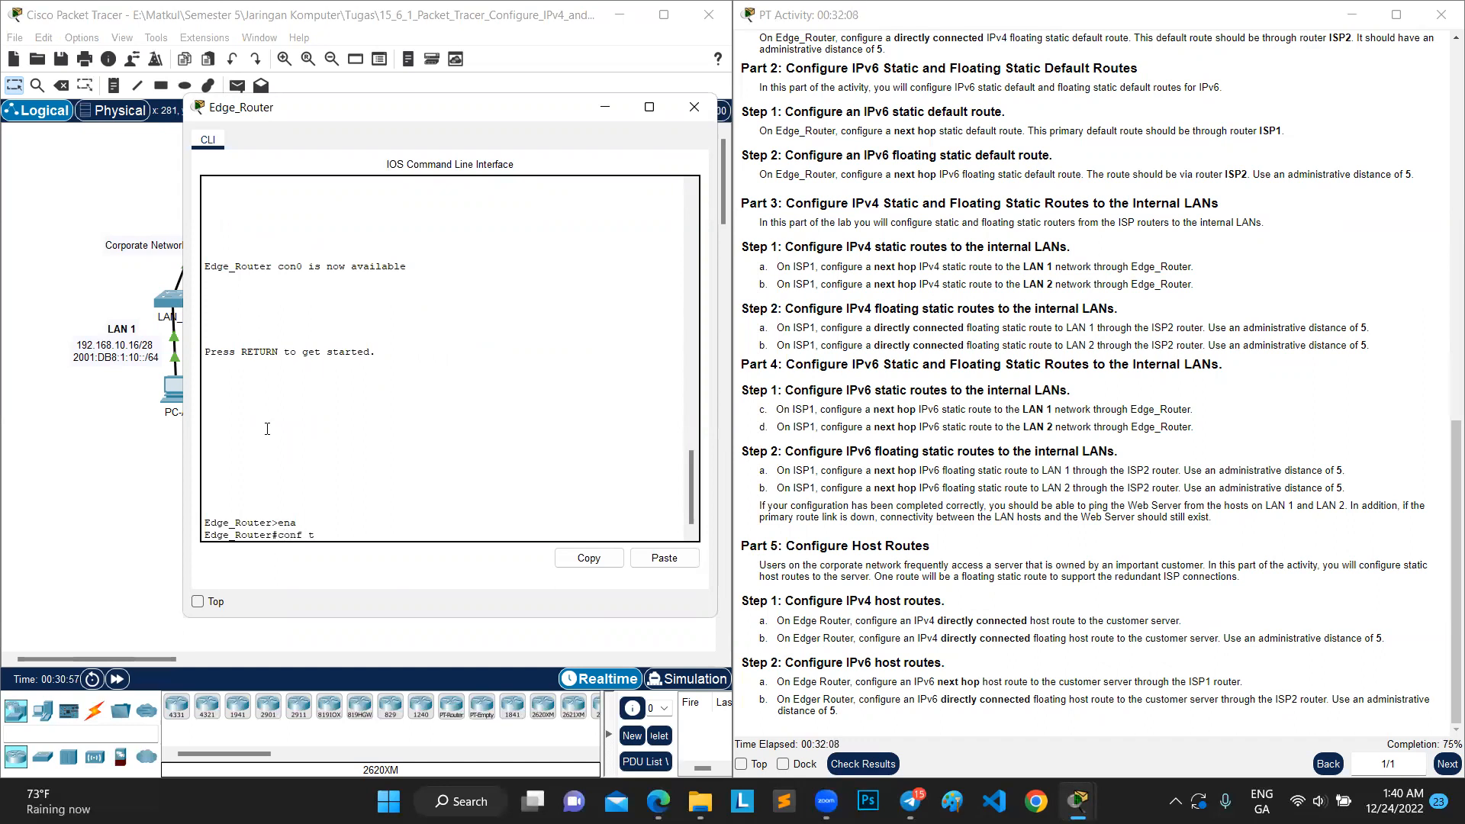
{"action": "type", "text": " t"}
{"action": "key", "text": "Return"}
Add an IPv4 host route on Edge_Router to 198.0.0.10 with mask 255.255.255.255 through next hop 10.10.10.1.
{"action": "type", "text": "ip route"}
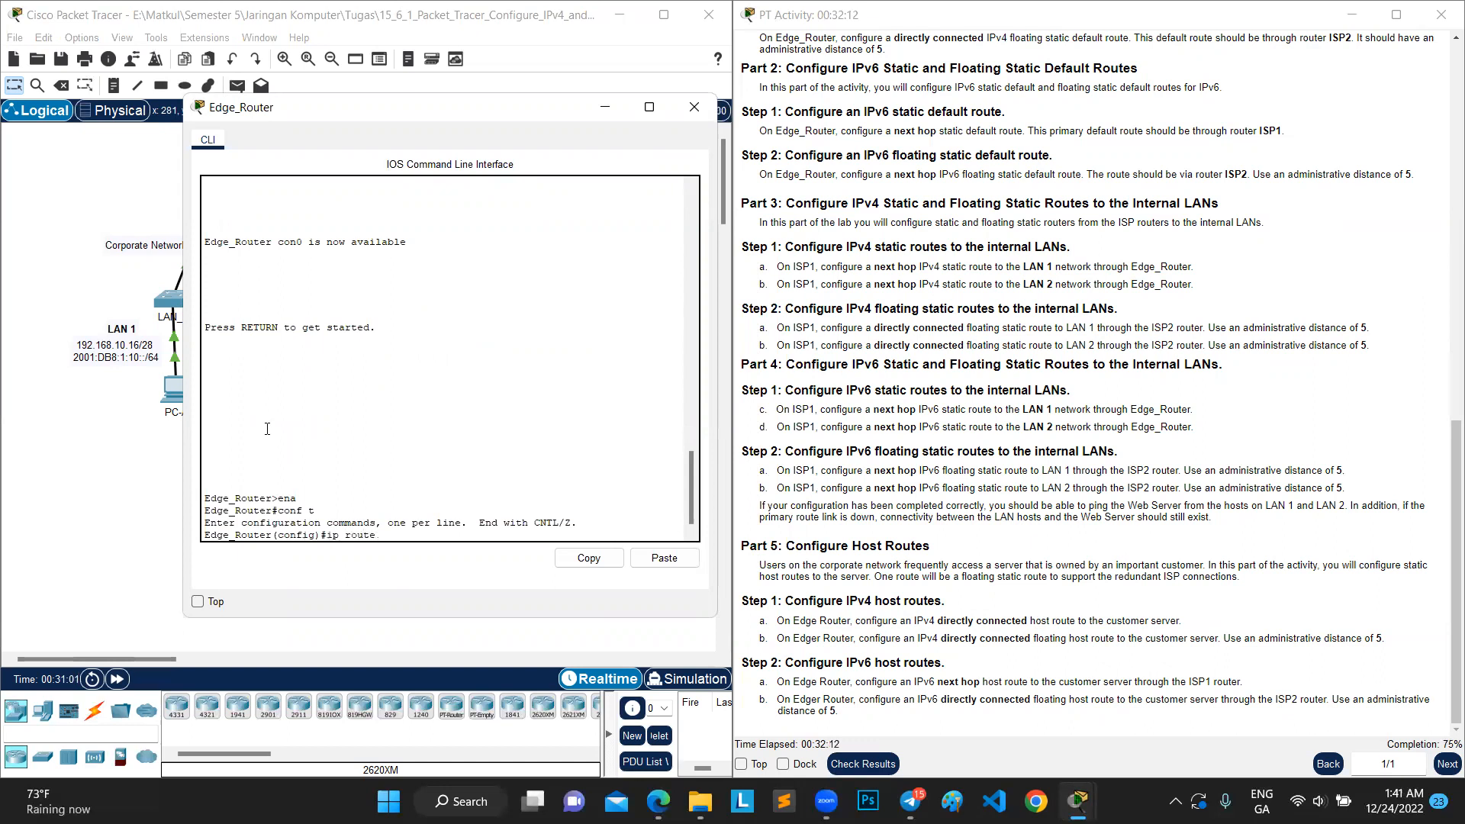
{"action": "type", "text": " 198.0.0.10 255.255.255.255"}
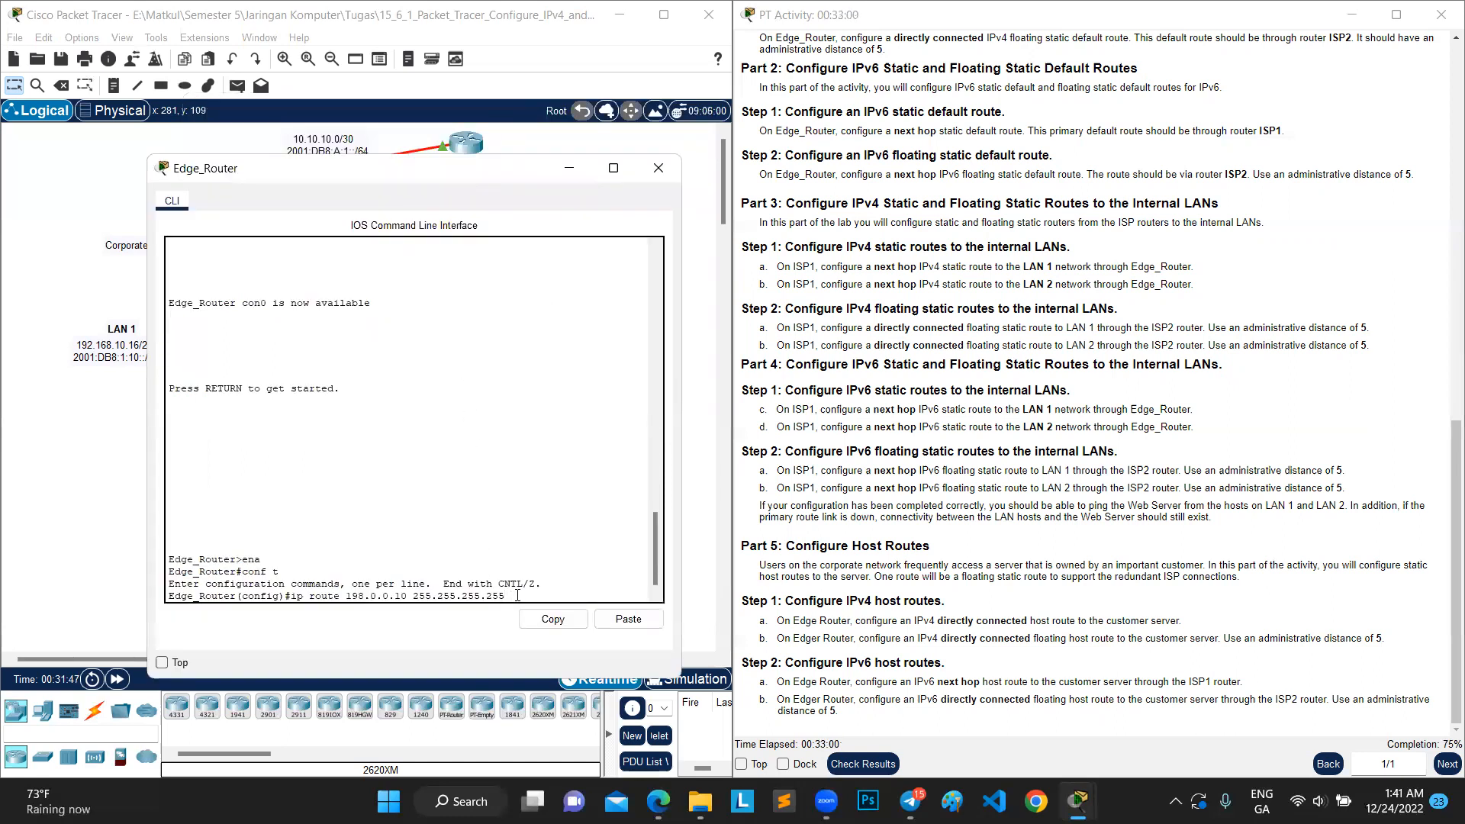
{"action": "type", "text": "0.1"}
{"action": "left_click_drag", "start_coordinate": [655, 552], "coordinate": [651, 578]}
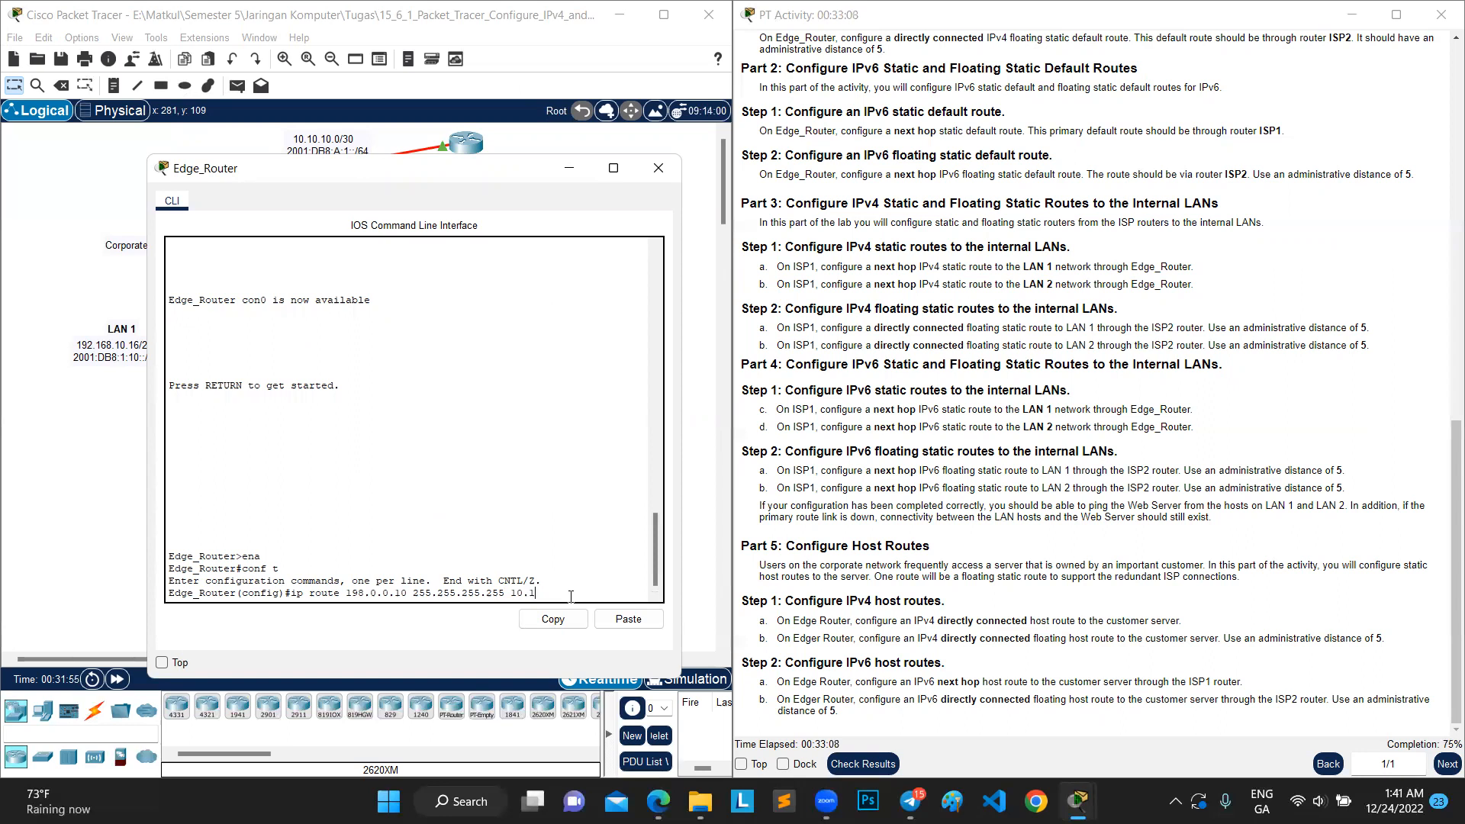
{"action": "key", "text": "BackSpace"}
{"action": "type", "text": "0"}
{"action": "key", "text": "BackSpace"}
{"action": "type", "text": ".10.10.1"}
{"action": "key", "text": "Return"}
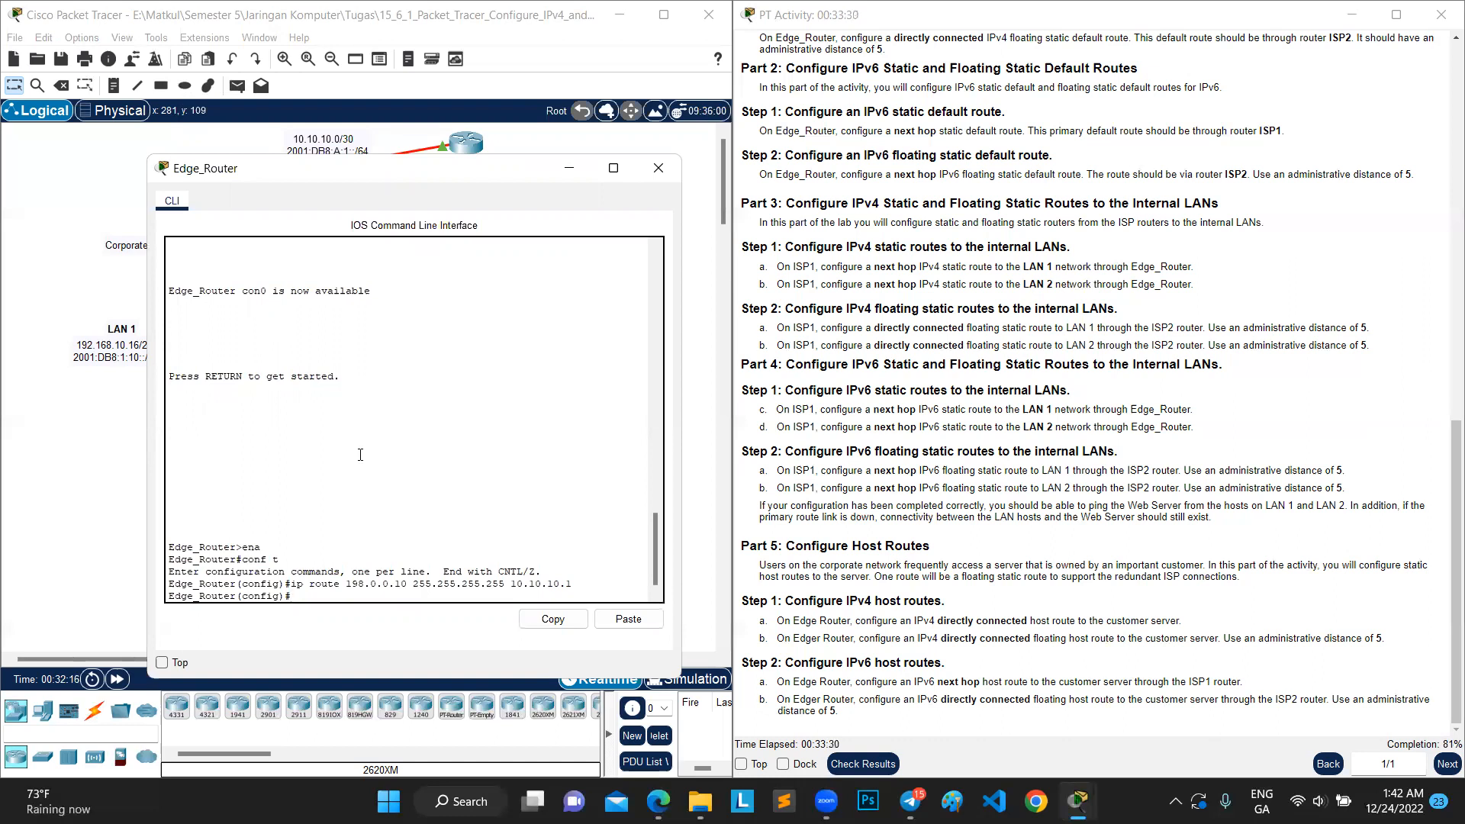
Add an IPv4 floating host route to 198.0.0.10 with mask 255.255.255.255 through 10.10.10.5 with administrative distance 5.
{"action": "left_click_drag", "start_coordinate": [448, 177], "coordinate": [403, 136]}
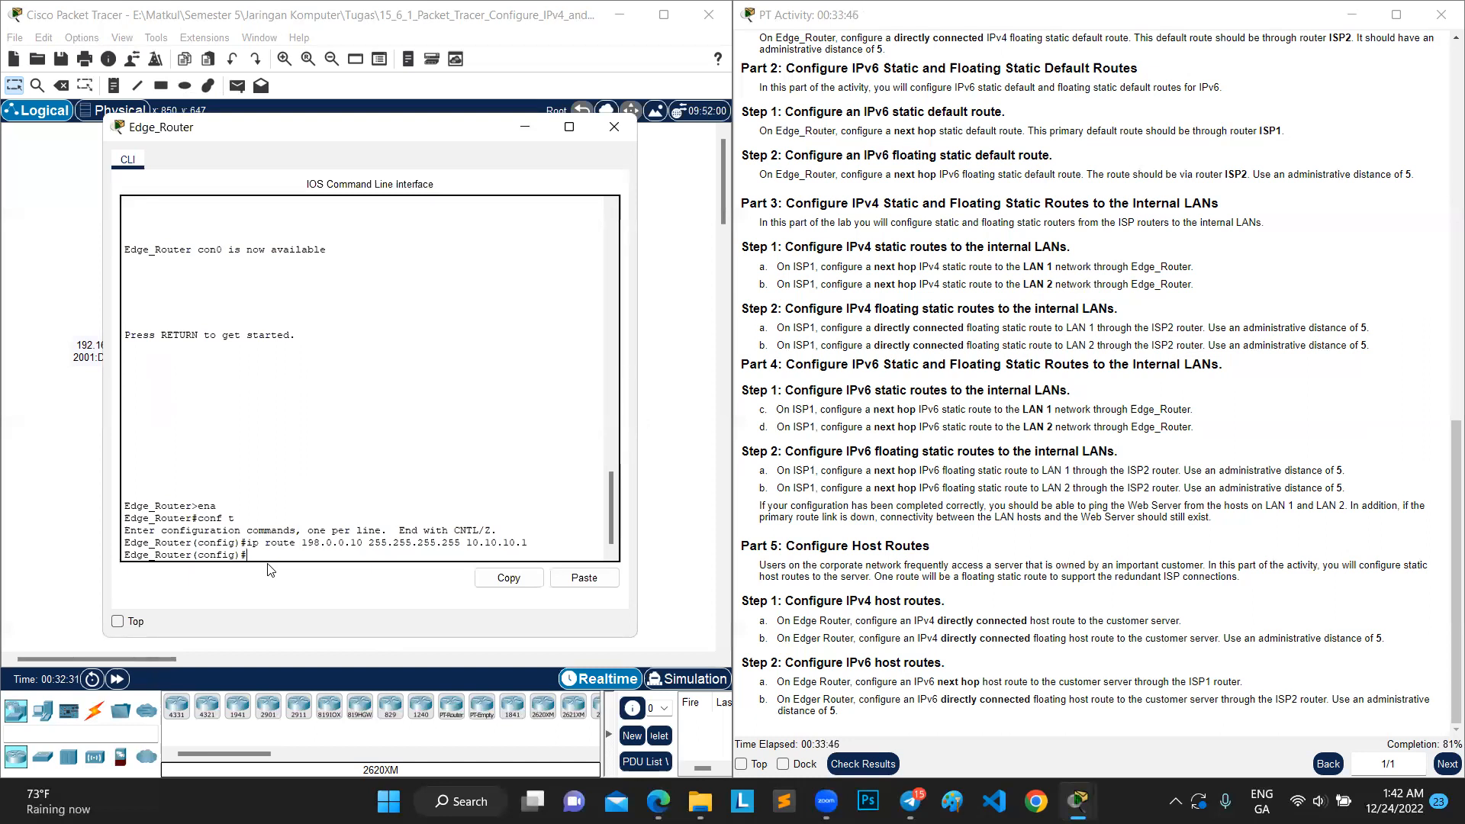
{"action": "key", "text": "Up"}
{"action": "key", "text": "BackSpace"}
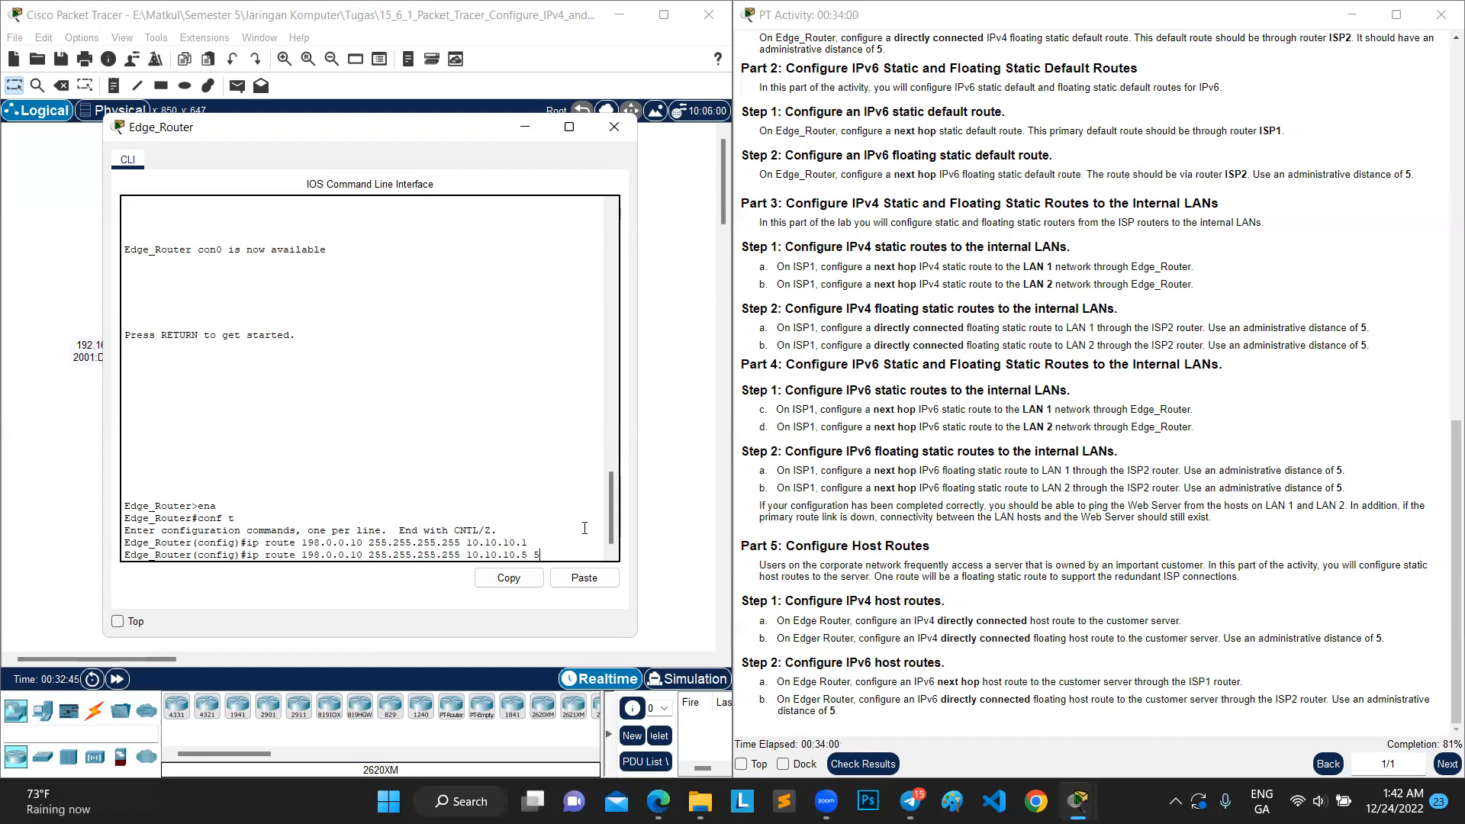
{"action": "key", "text": "Return"}
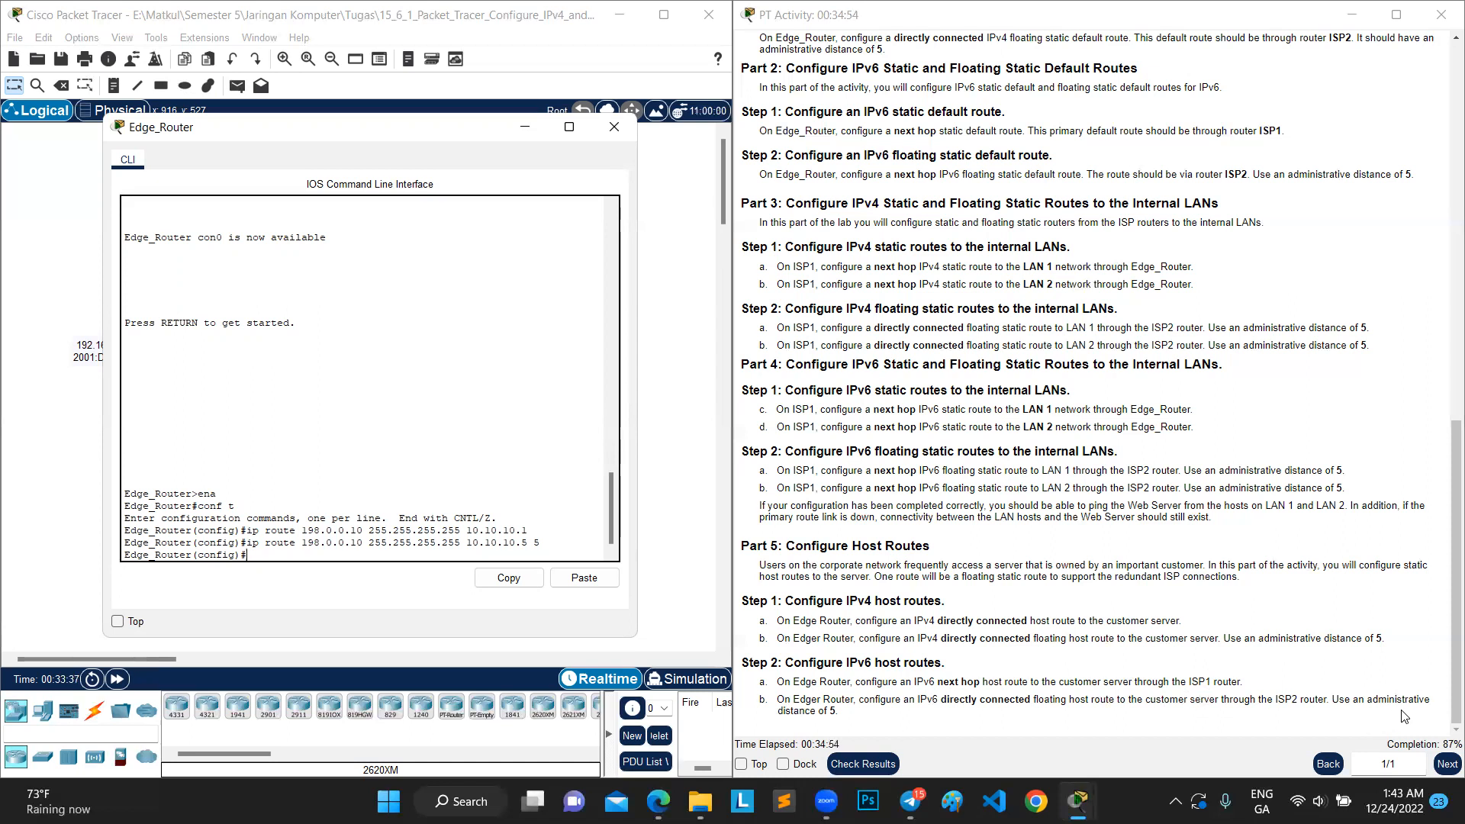
Try to add a host route on Edge_Router to 2001:db8:f:f::10/128 through 2001:db8:a:1::1 using the ip route command.
{"action": "mouse_move", "coordinate": [809, 779]}
{"action": "type", "text": "ip route 2001:db"}
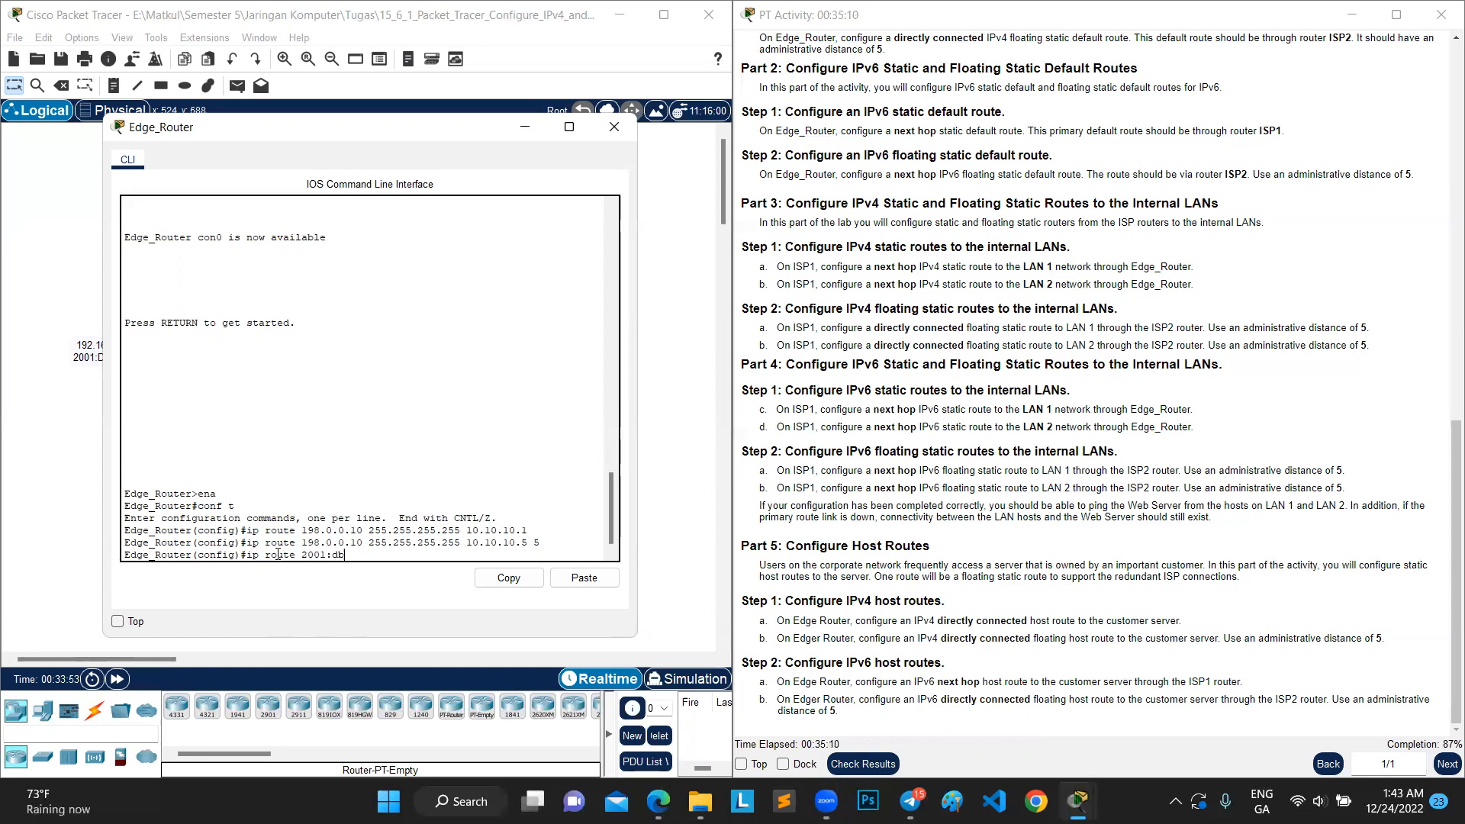
{"action": "type", "text": "8:f:f::10/1268"}
{"action": "scroll", "coordinate": [927, 345], "scroll_direction": "up", "scroll_amount": 15}
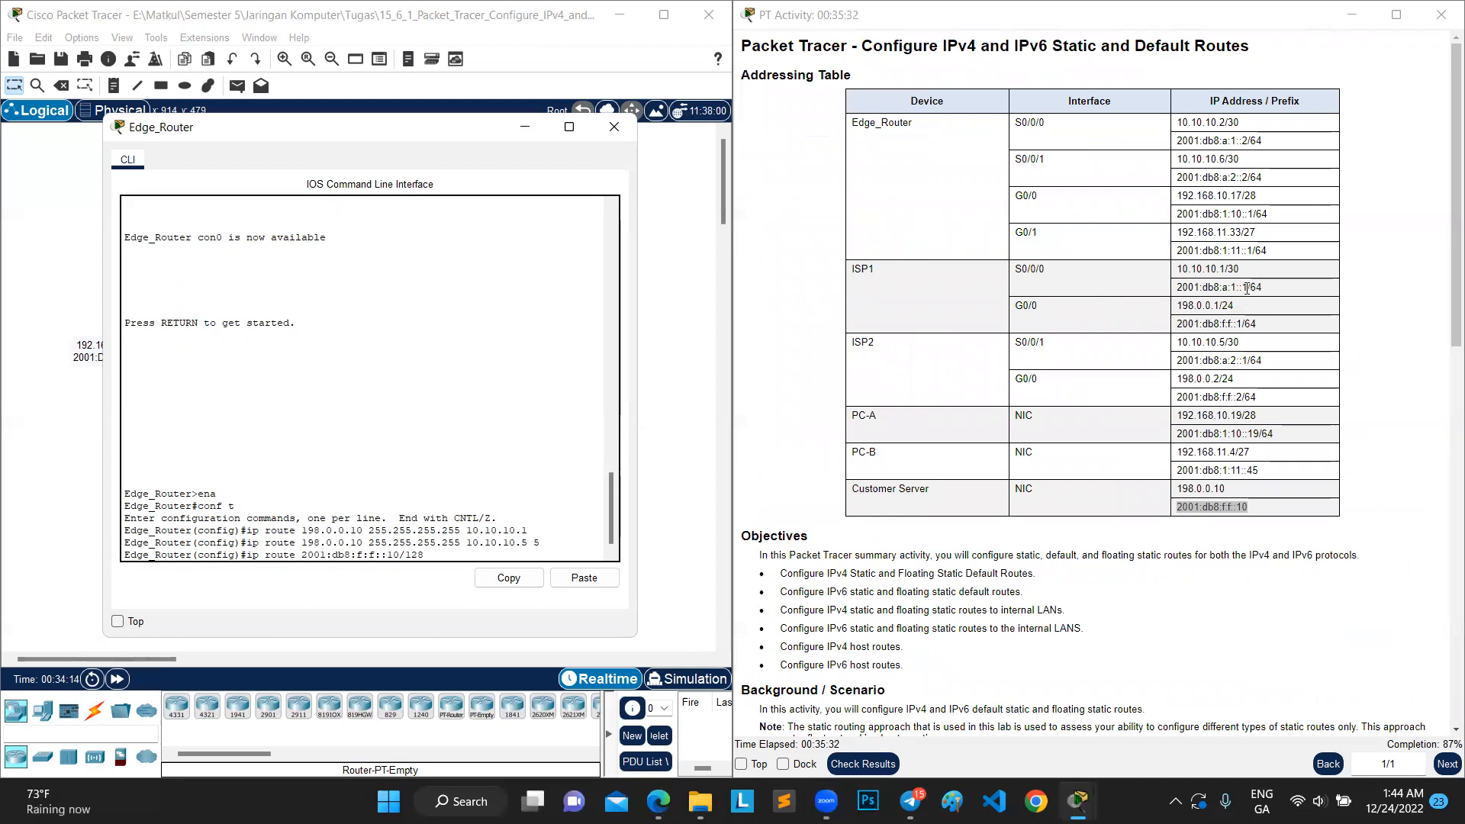
{"action": "left_click_drag", "start_coordinate": [1176, 288], "coordinate": [1248, 294]}
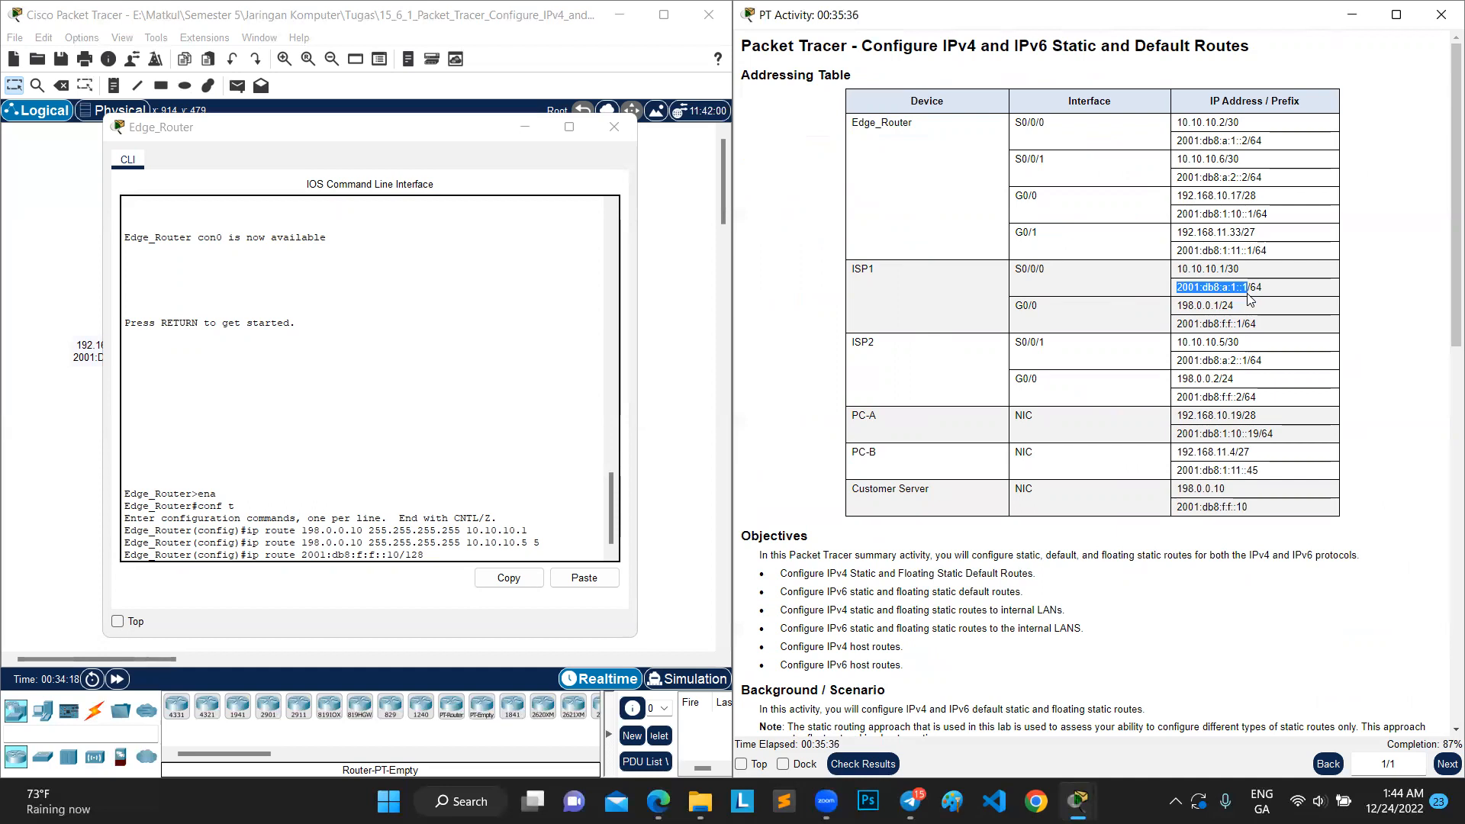
{"action": "right_click", "coordinate": [1243, 289]}
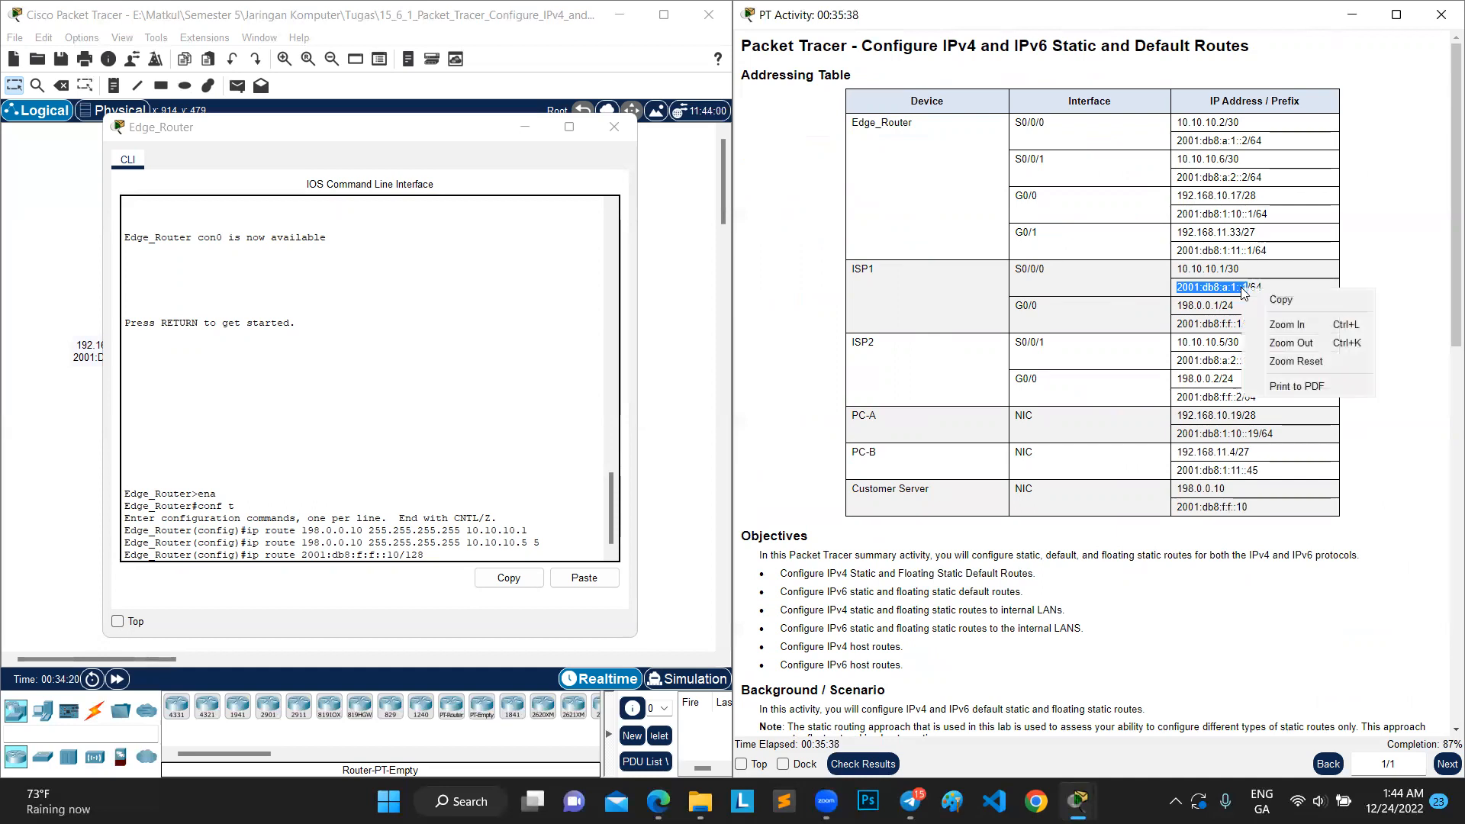
{"action": "left_click", "coordinate": [1263, 297]}
{"action": "right_click", "coordinate": [435, 555]}
{"action": "left_click", "coordinate": [460, 586]}
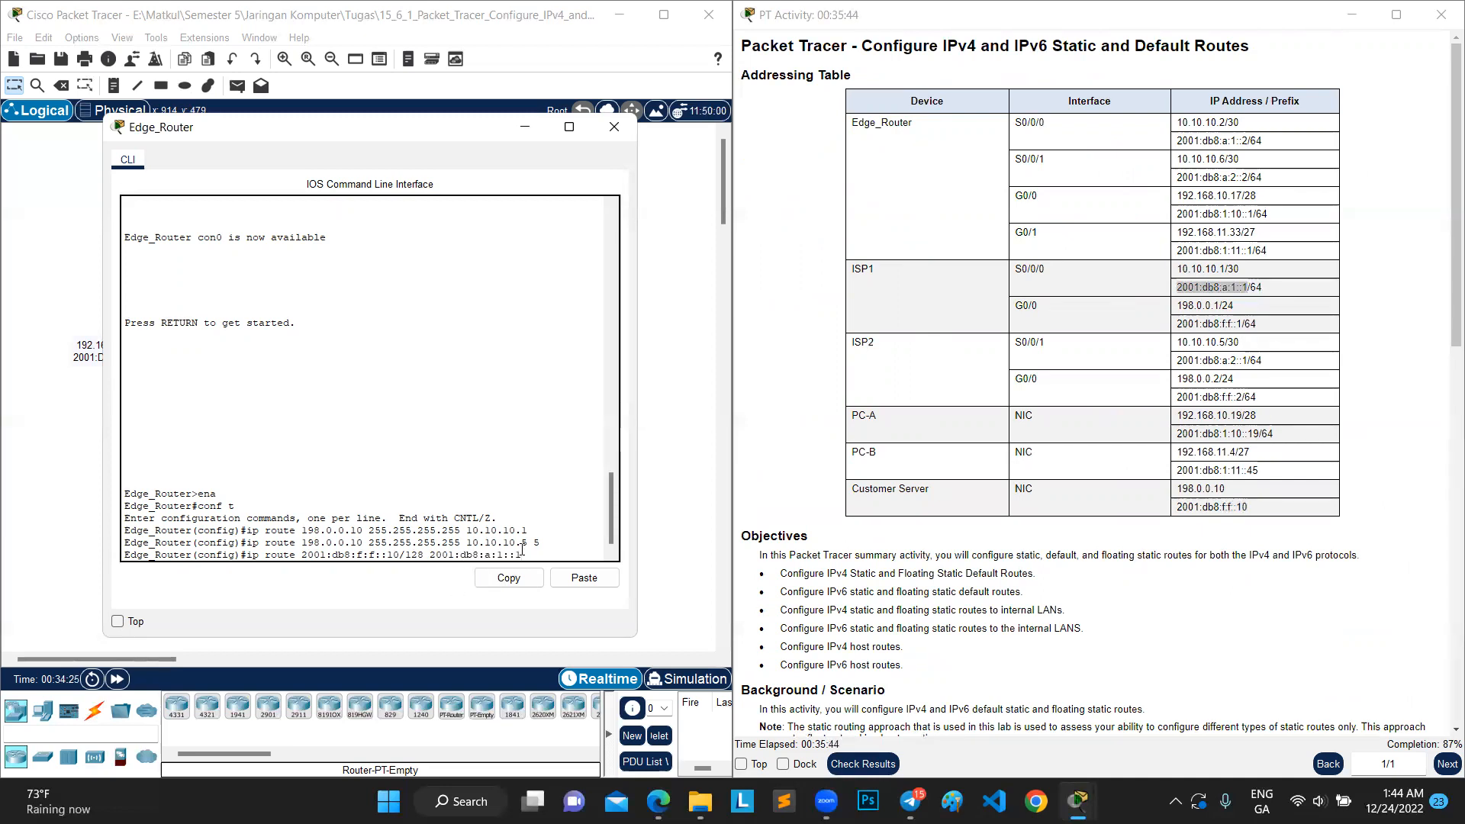
{"action": "key", "text": "Return"}
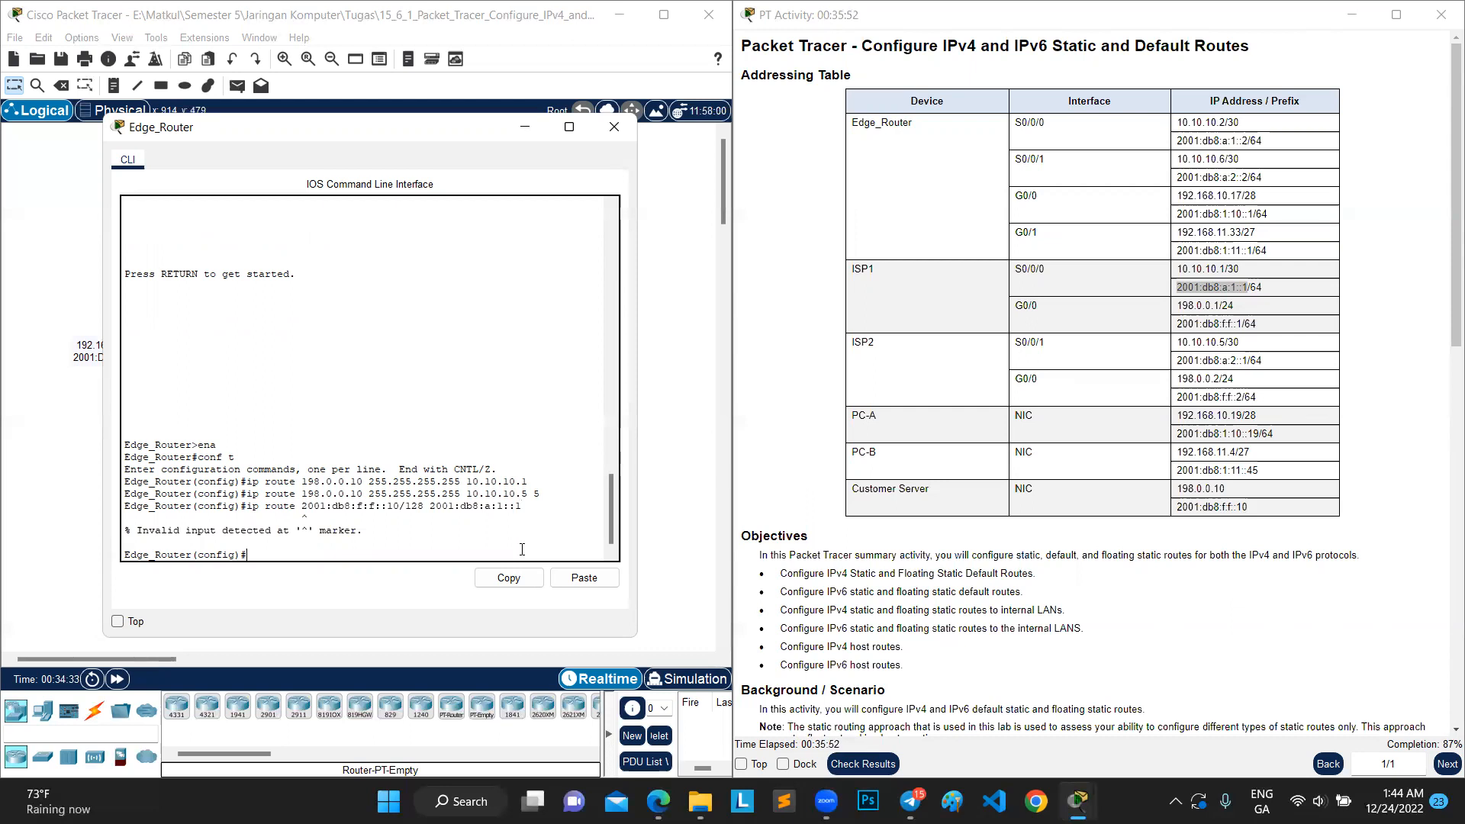
Correct the previous command to ipv6 route, adding the host route to 2001:db8:f:f::10/128 through next hop 2001:db8:a:1::1.
{"action": "key", "text": "Up"}
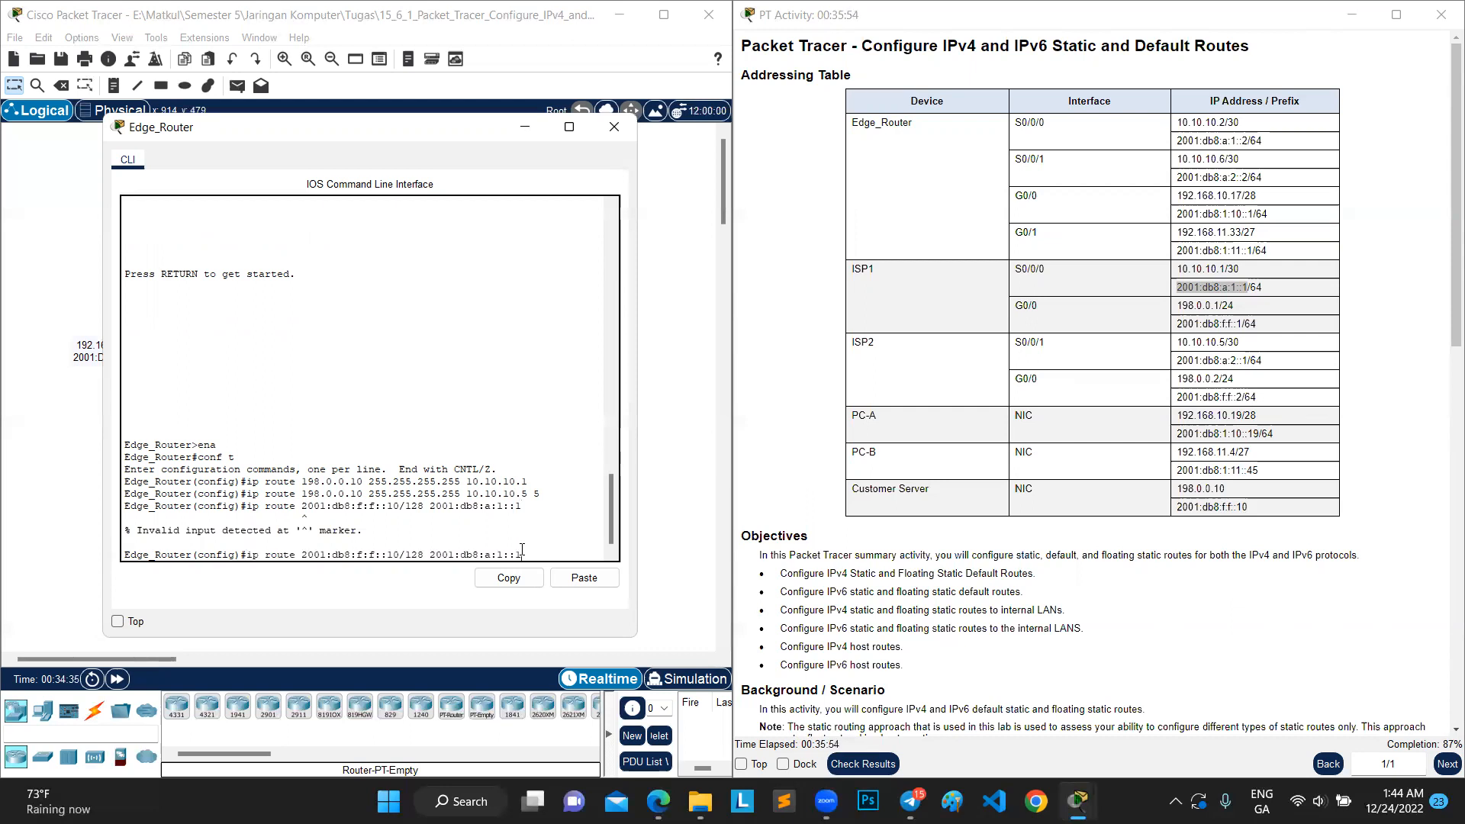
{"action": "key", "text": "Left"}
{"action": "key", "text": "Left"}
{"action": "key", "text": "Left"}
{"action": "key", "text": "Left"}
{"action": "key", "text": "Left"}
{"action": "key", "text": "Left"}
{"action": "key", "text": "Left"}
{"action": "key", "text": "Left"}
{"action": "key", "text": "Left"}
{"action": "key", "text": "Left"}
{"action": "key", "text": "Left"}
{"action": "key", "text": "Left"}
{"action": "key", "text": "Left"}
{"action": "key", "text": "Left"}
{"action": "key", "text": "Left"}
{"action": "key", "text": "Left"}
{"action": "key", "text": "Left"}
{"action": "key", "text": "Left"}
{"action": "key", "text": "Left"}
{"action": "key", "text": "Left"}
{"action": "key", "text": "Left"}
{"action": "key", "text": "Left"}
{"action": "key", "text": "Left"}
{"action": "type", "text": "v6"}
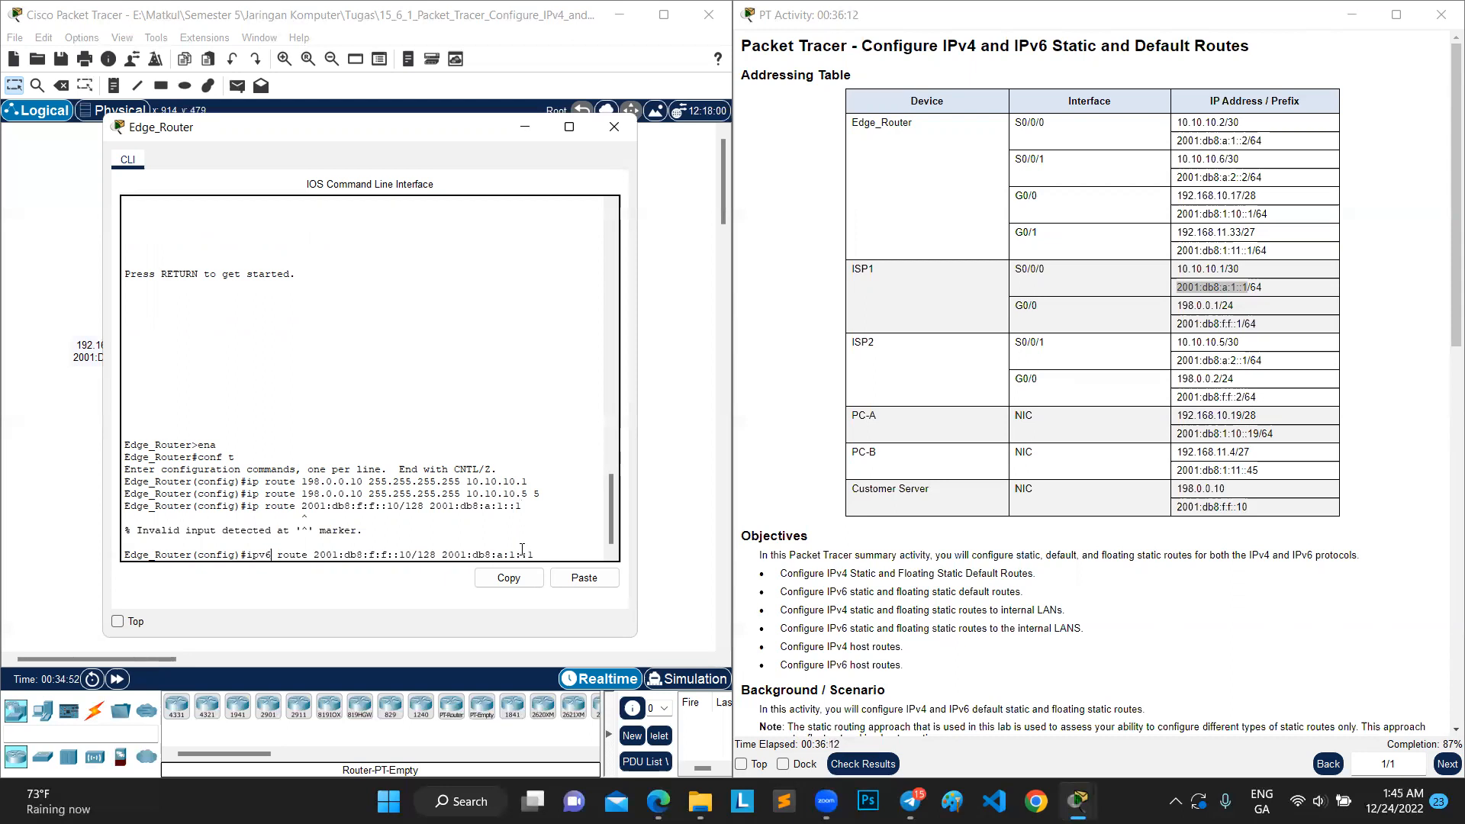
{"action": "scroll", "coordinate": [1121, 647], "scroll_direction": "down", "scroll_amount": 10}
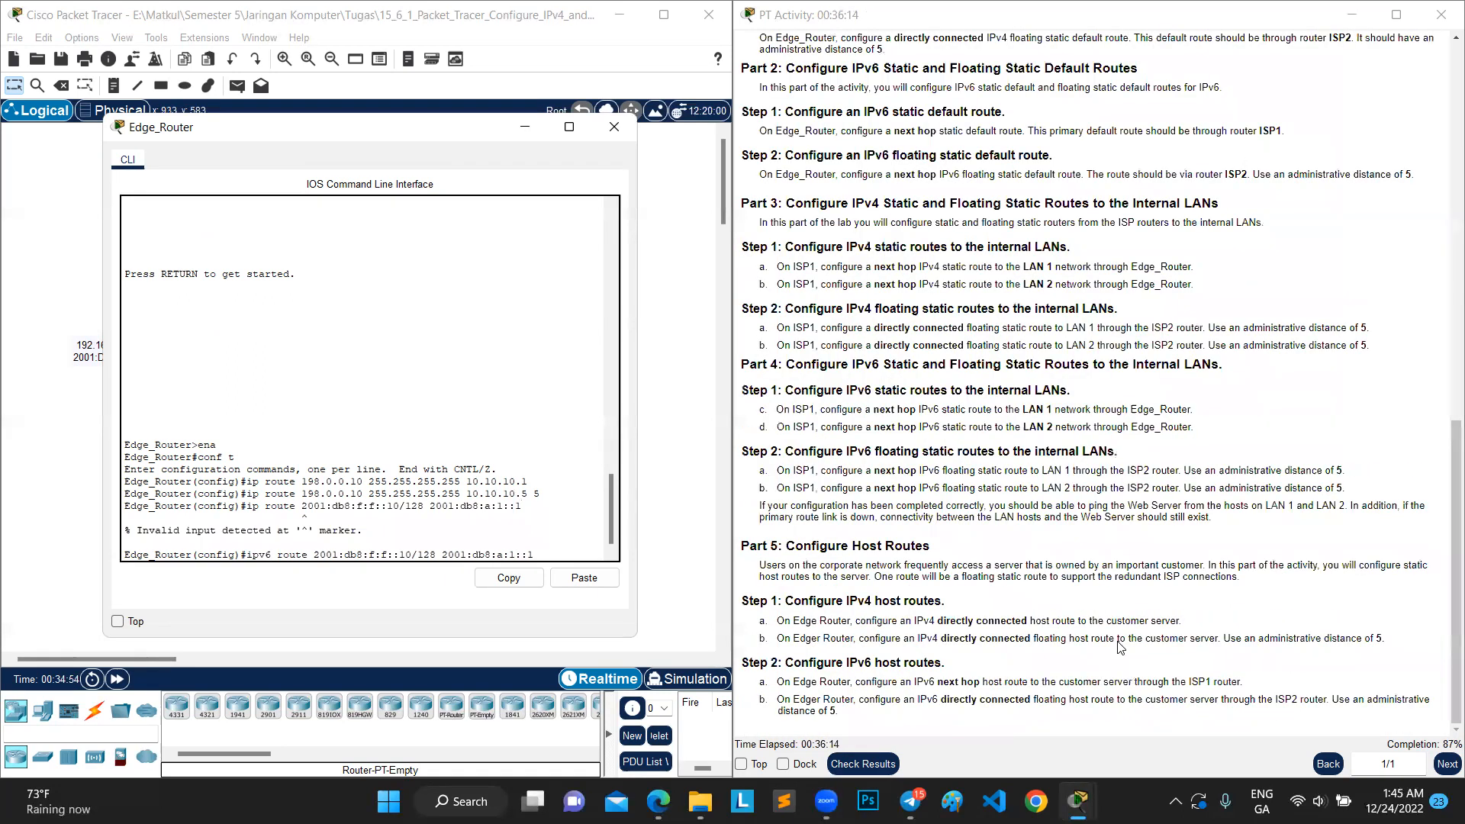
{"action": "scroll", "coordinate": [1121, 647], "scroll_direction": "up", "scroll_amount": 10}
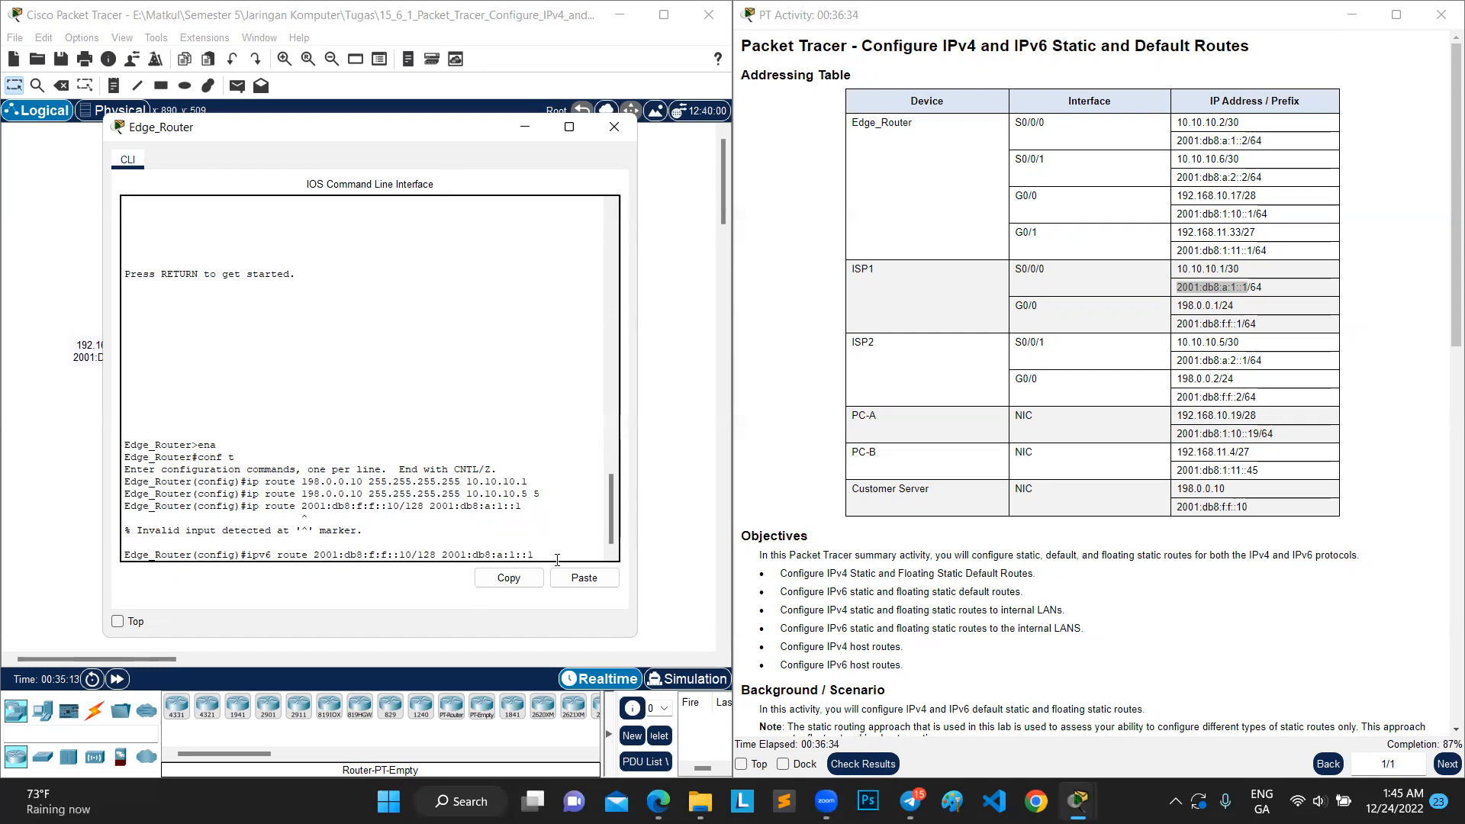
{"action": "key", "text": "Return"}
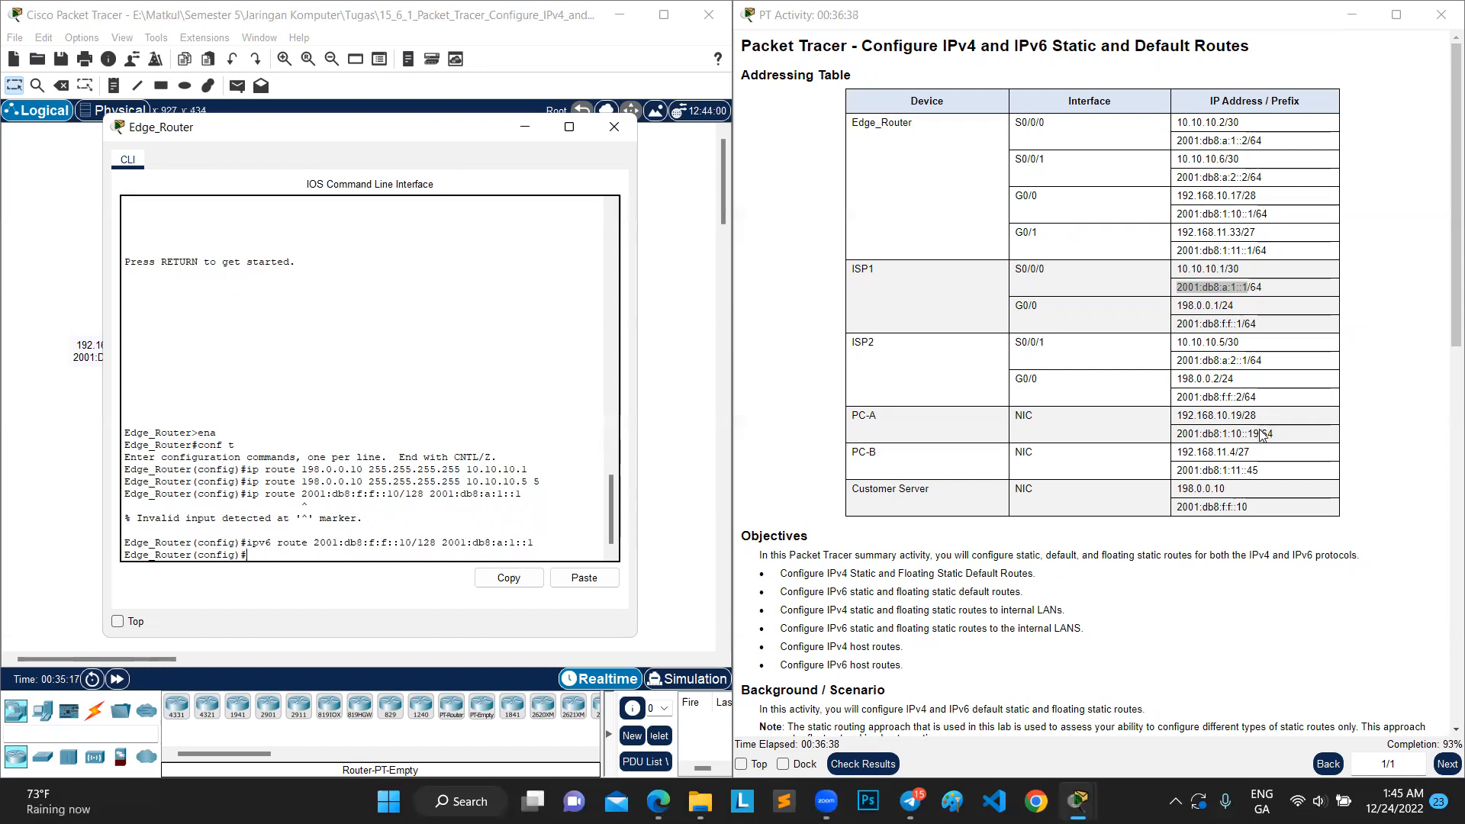
Add an IPv6 floating host route to 2001:db8:f:f::10/128 through ISP2's 2001:db8:a:2::1 with administrative distance 5.
{"action": "scroll", "coordinate": [1271, 438], "scroll_direction": "down", "scroll_amount": 10}
{"action": "scroll", "coordinate": [1272, 438], "scroll_direction": "down", "scroll_amount": 1}
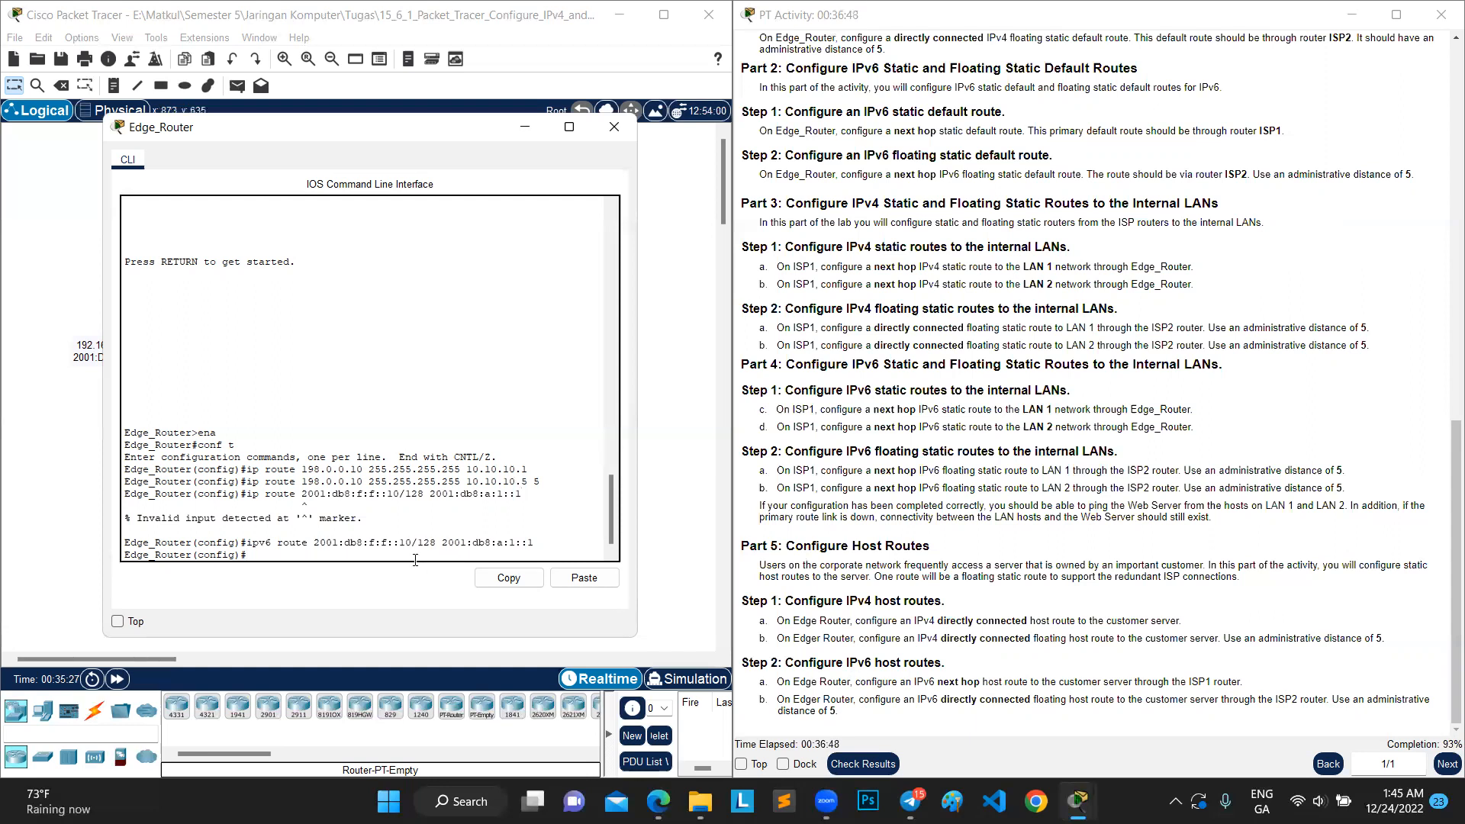
{"action": "key", "text": "Up"}
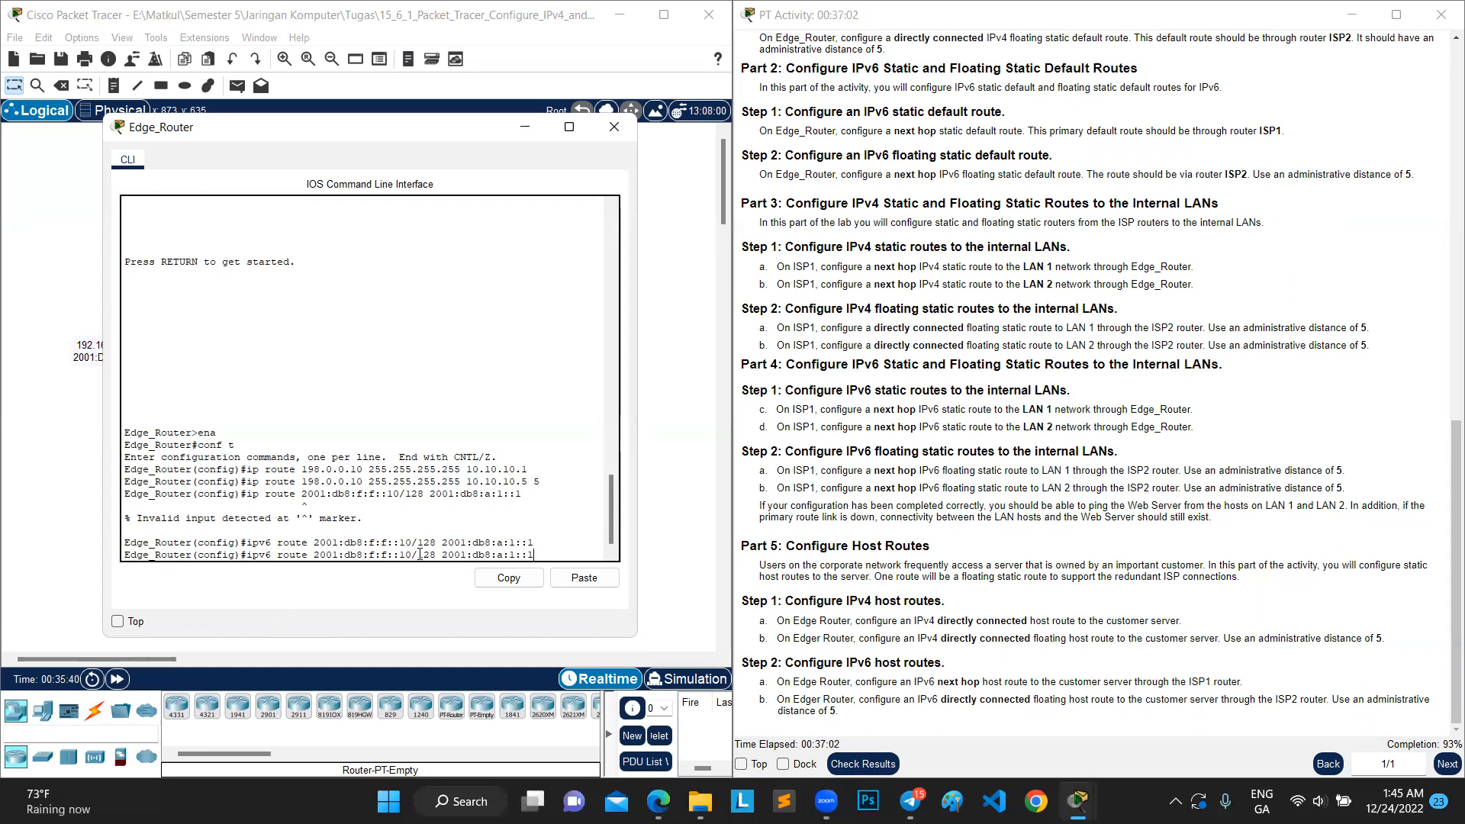
{"action": "scroll", "coordinate": [939, 369], "scroll_direction": "up", "scroll_amount": 15}
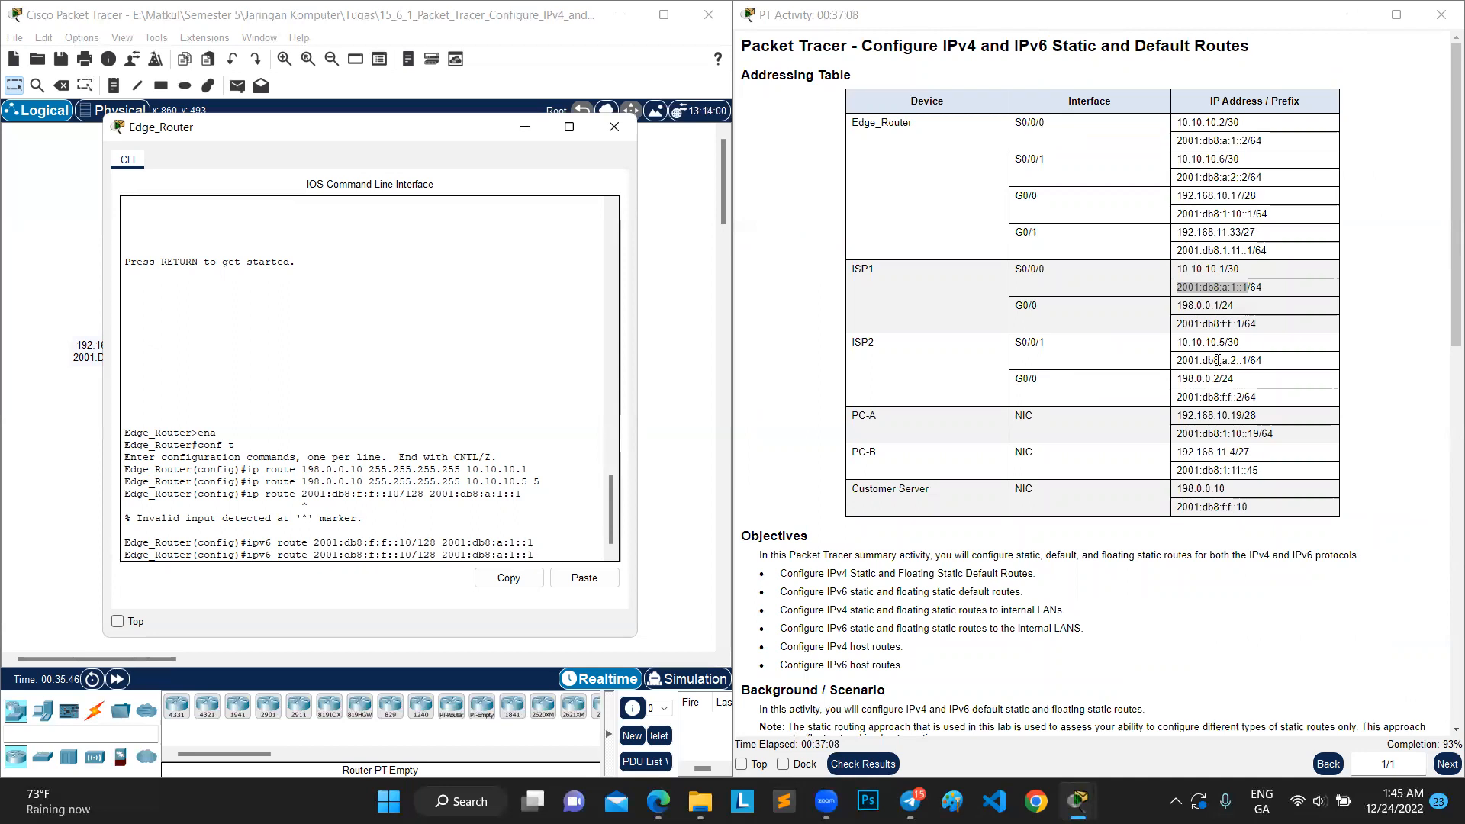
{"action": "left_click_drag", "start_coordinate": [1176, 361], "coordinate": [1246, 364]}
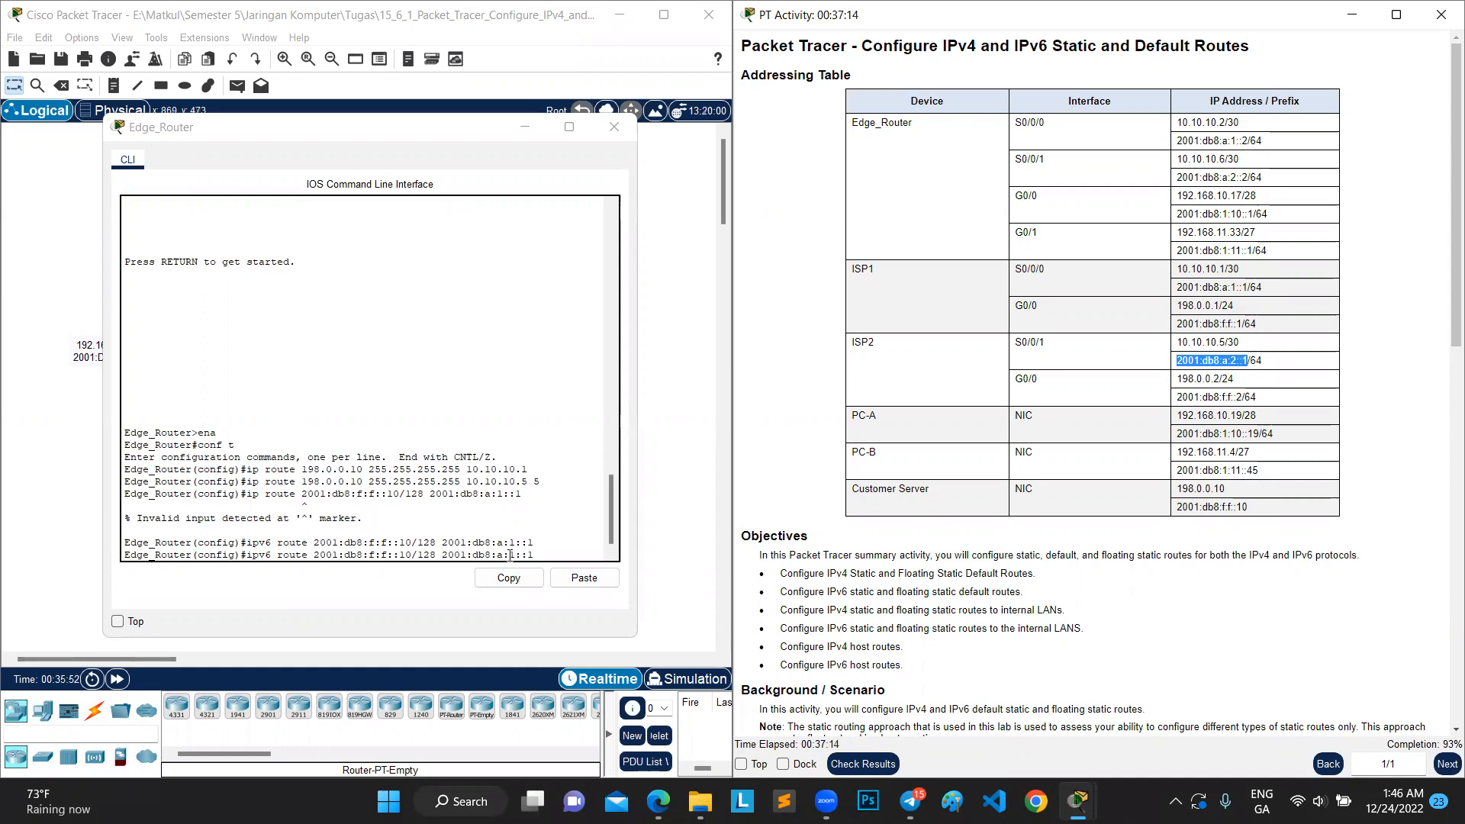
{"action": "left_click_drag", "start_coordinate": [515, 555], "coordinate": [541, 557]}
{"action": "left_click", "coordinate": [540, 557]}
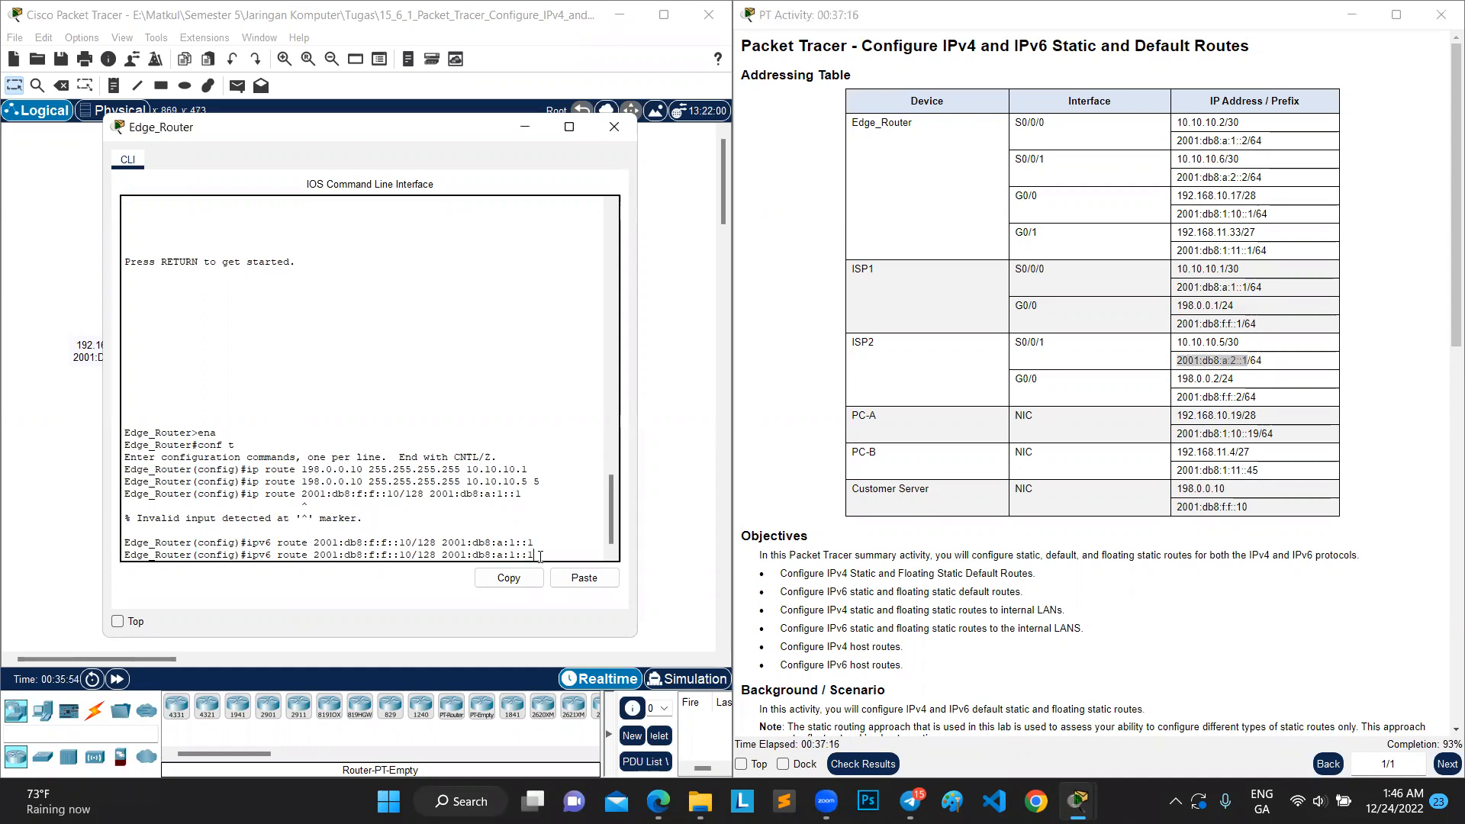
{"action": "key", "text": "BackSpace"}
{"action": "type", "text": "2"}
{"action": "key", "text": "End"}
{"action": "type", "text": "5"}
{"action": "key", "text": "Return"}
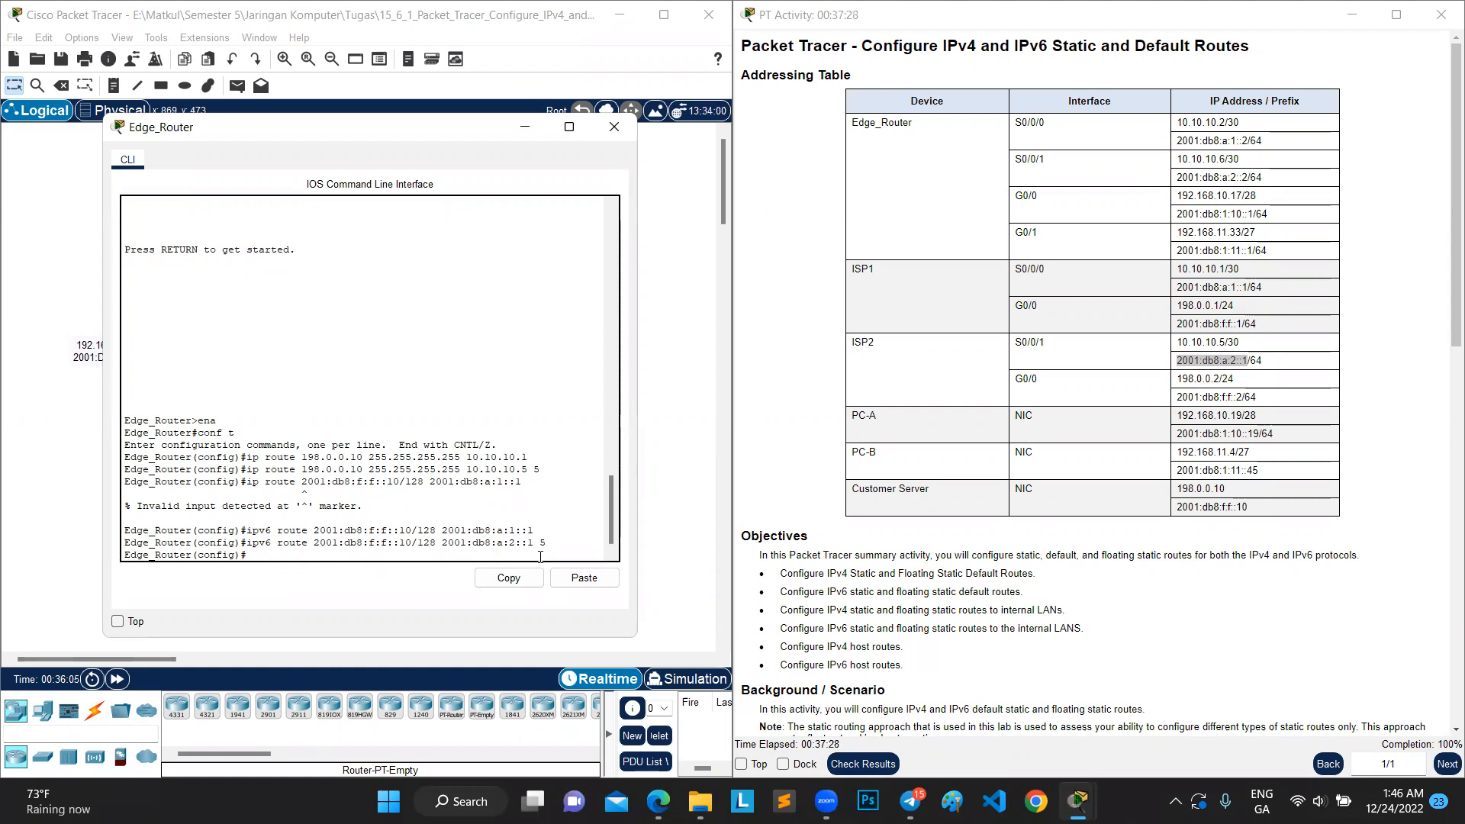
Leave configuration mode, save Edge_Router's running configuration to the startup configuration, and close the router window.
{"action": "type", "text": "end"}
{"action": "key", "text": "Return"}
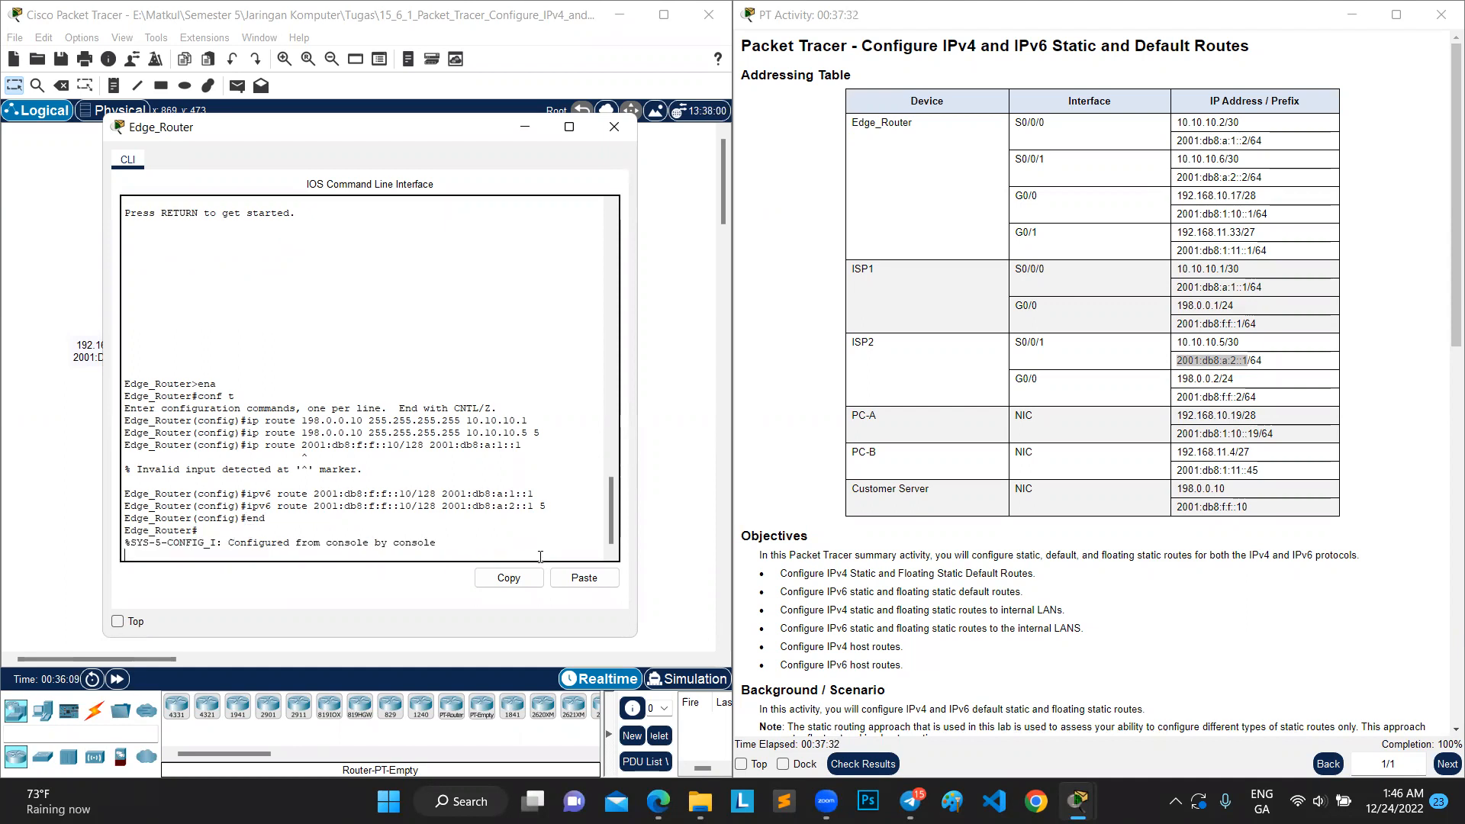
{"action": "type", "text": "copy"}
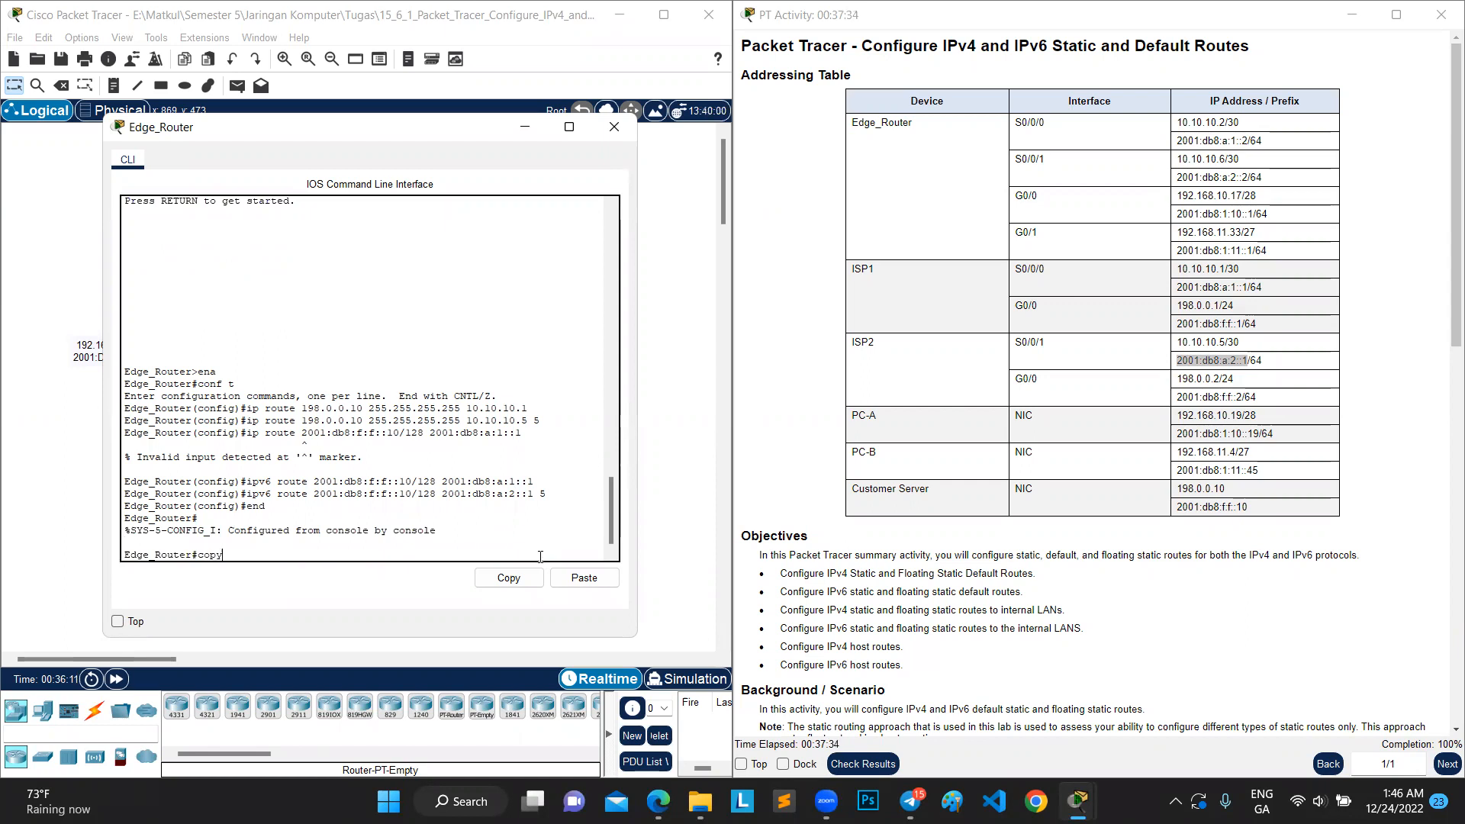
{"action": "type", "text": " run start"}
{"action": "key", "text": "Return"}
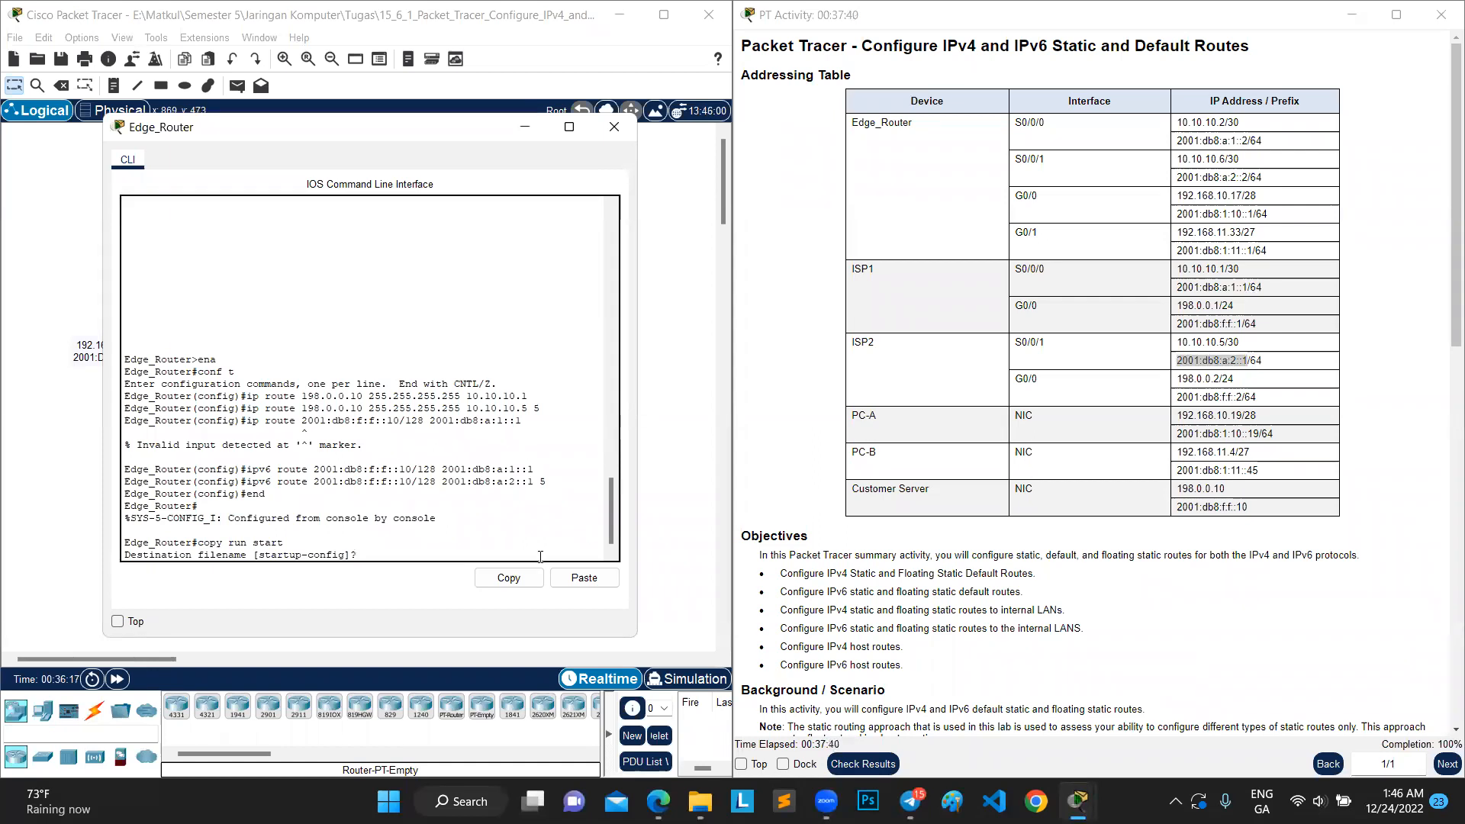
{"action": "key", "text": "Return"}
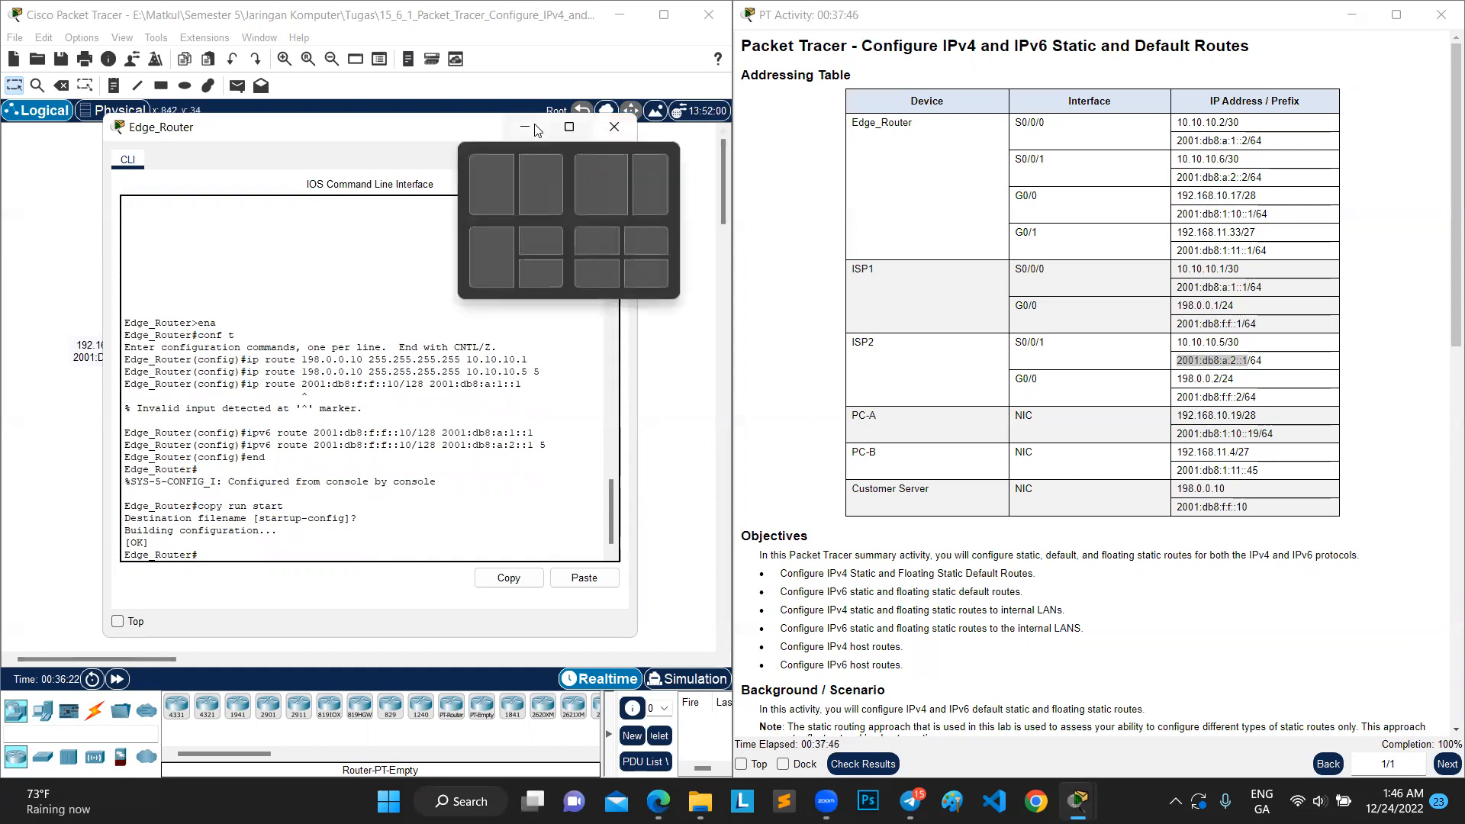
{"action": "left_click", "coordinate": [614, 126]}
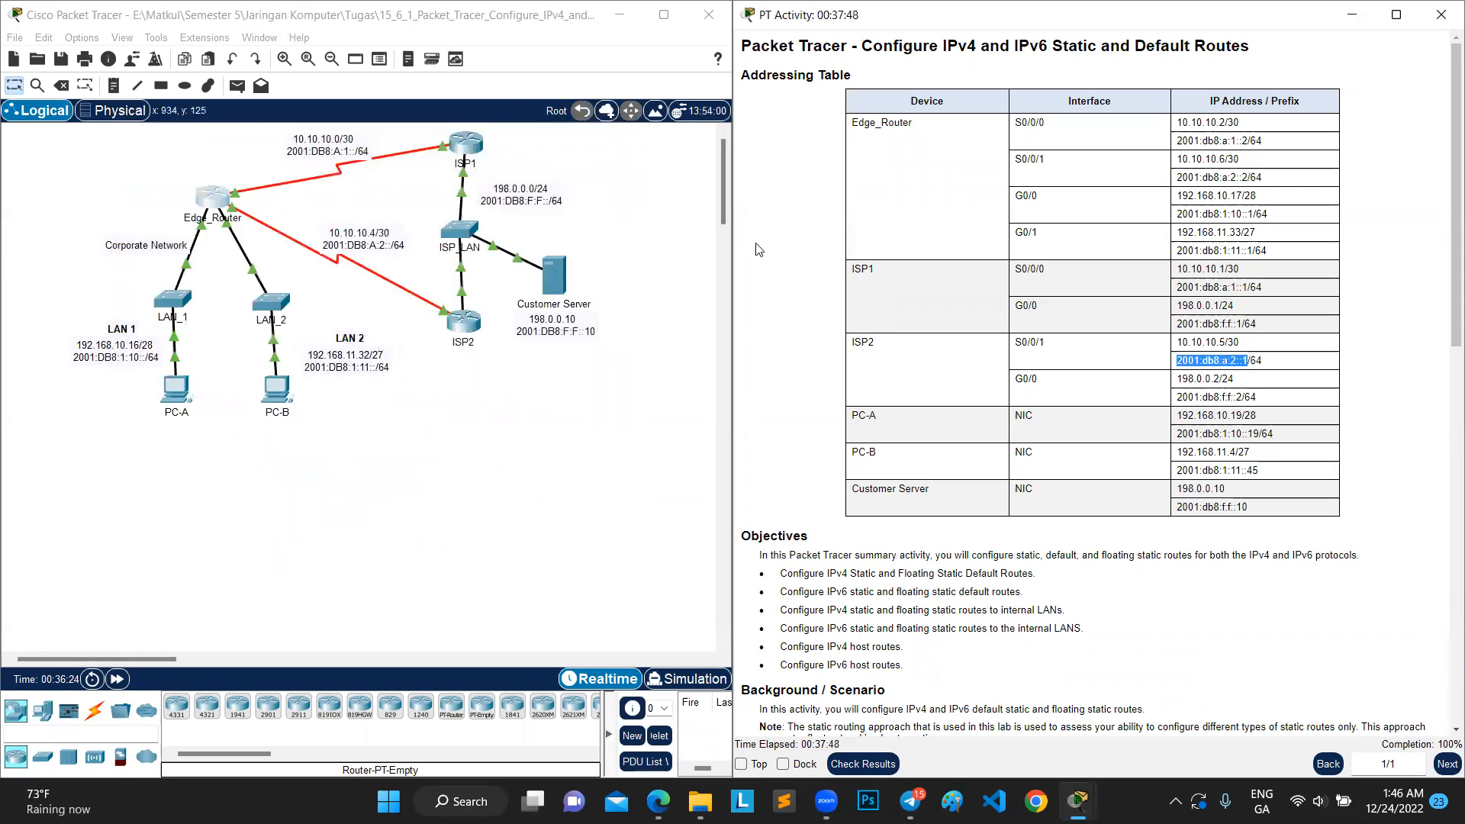